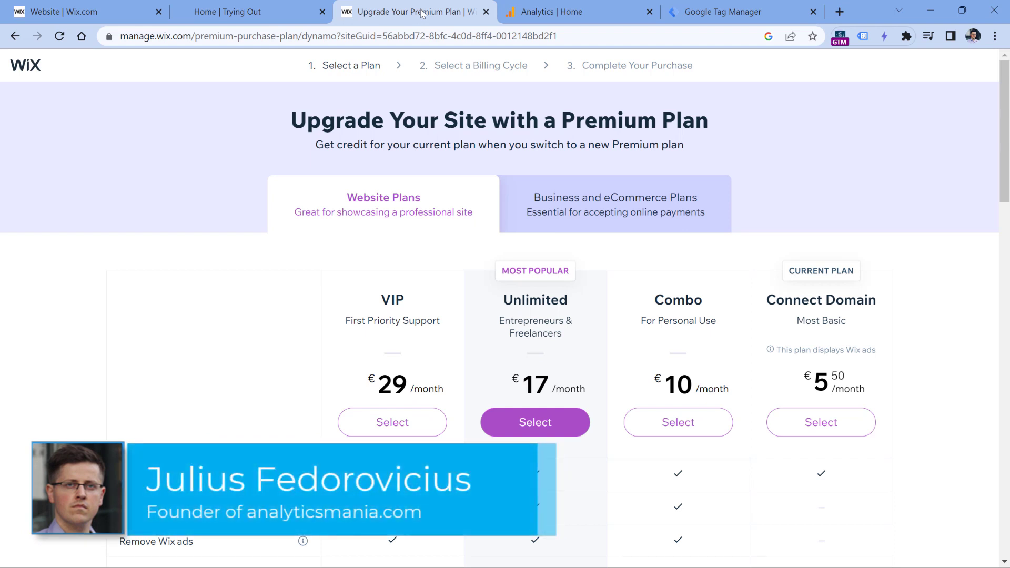
- Review the site's current premium plan on the Wix upgrade page and return to the website dashboard
left_click(246, 12)
left_click(87, 12)
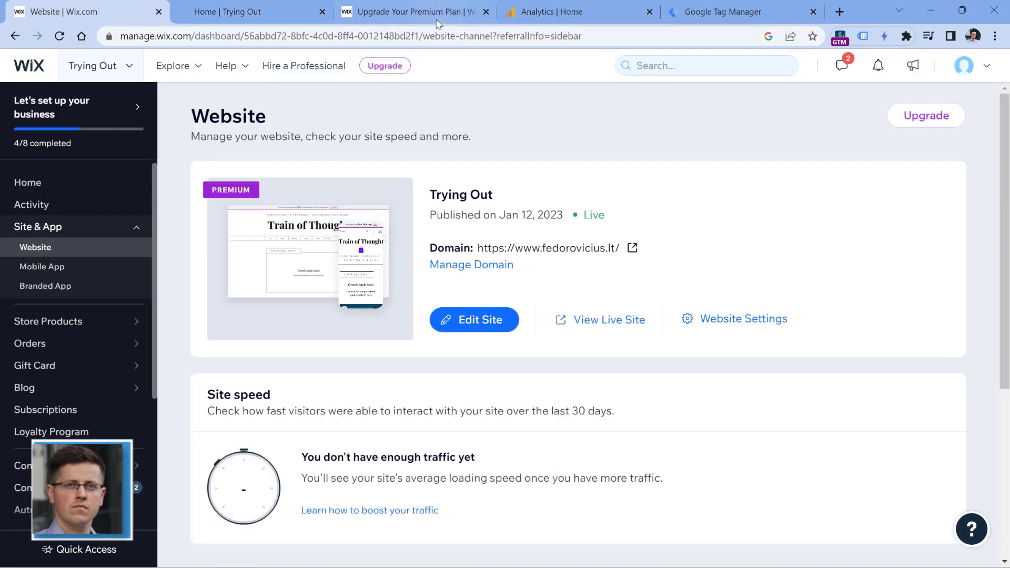
left_click(411, 11)
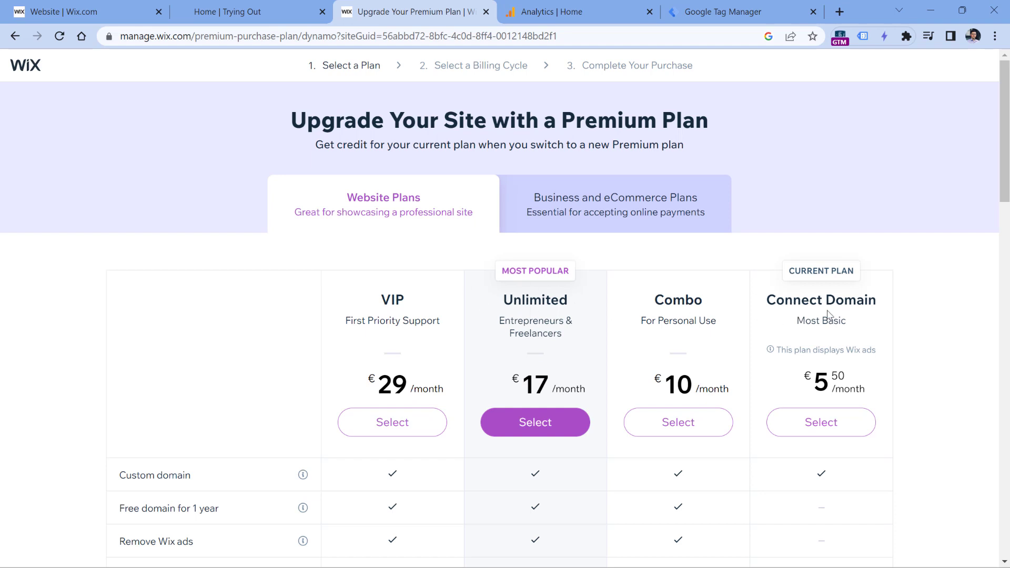
left_click(86, 14)
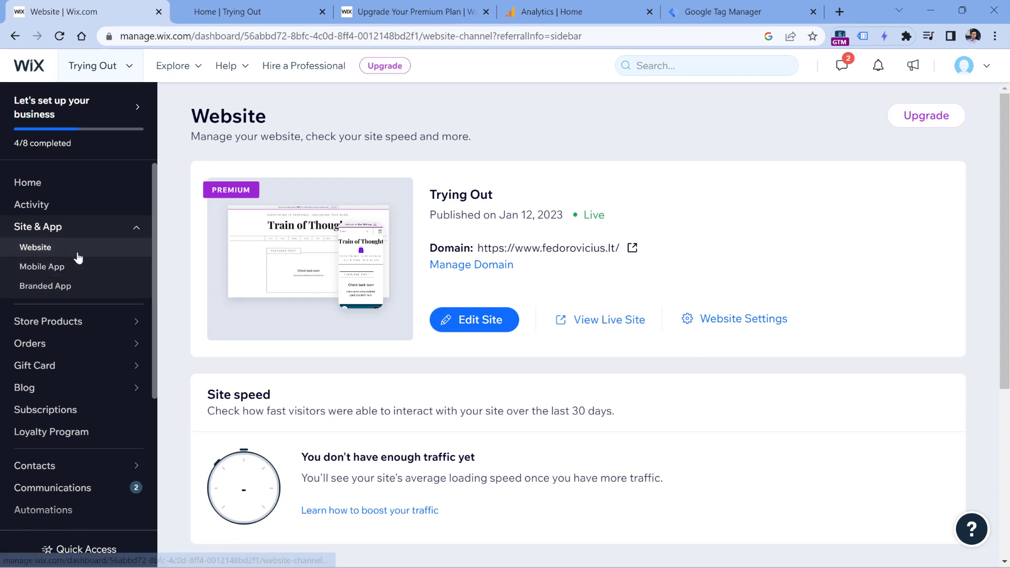
- Open the Google Tag Manager entry in Wix's Marketing Integrations and start adding a container ID
scroll(80, 251, "down", 3)
scroll(80, 252, "down", 2)
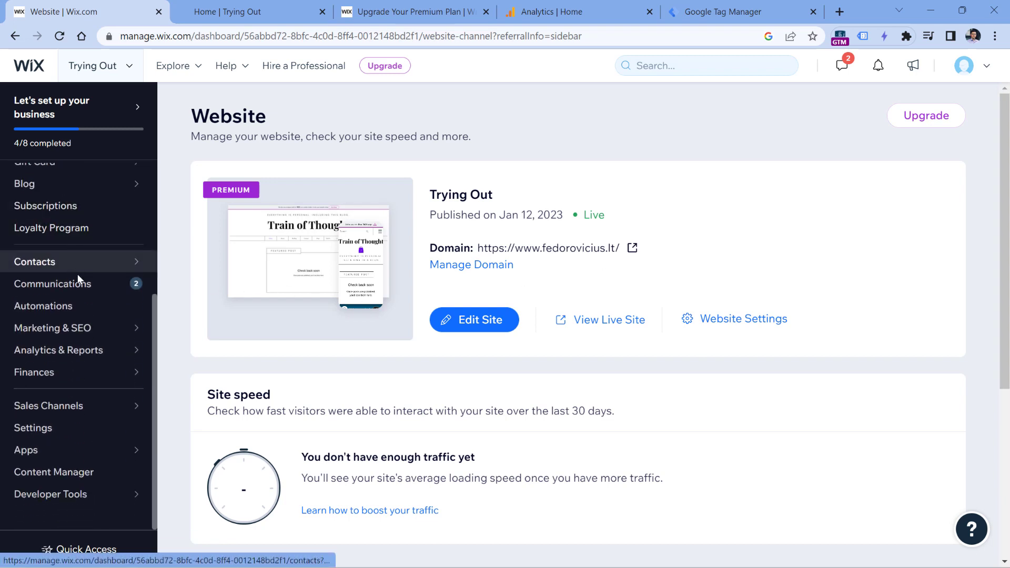
mouse_move(73, 331)
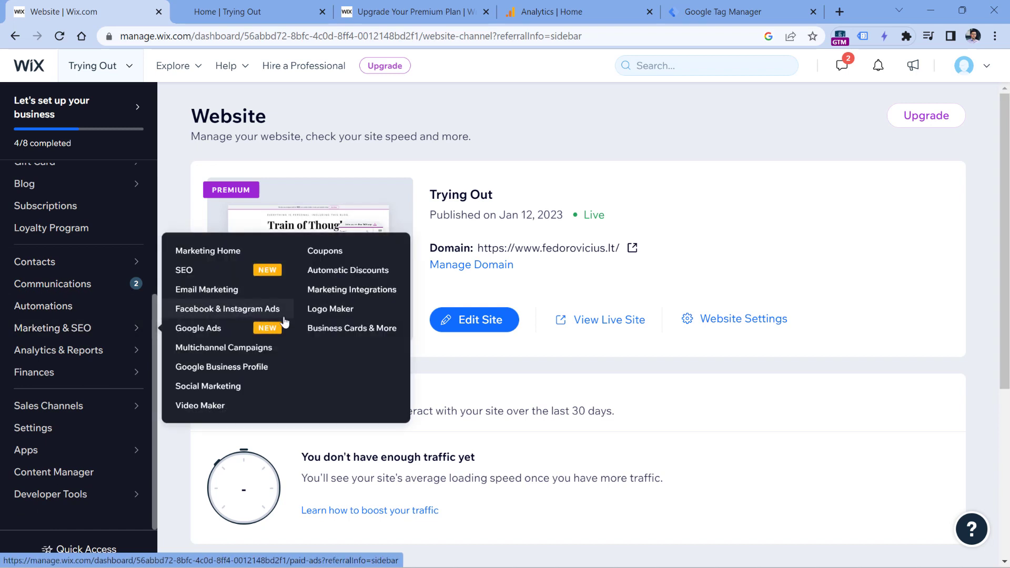
left_click(356, 294)
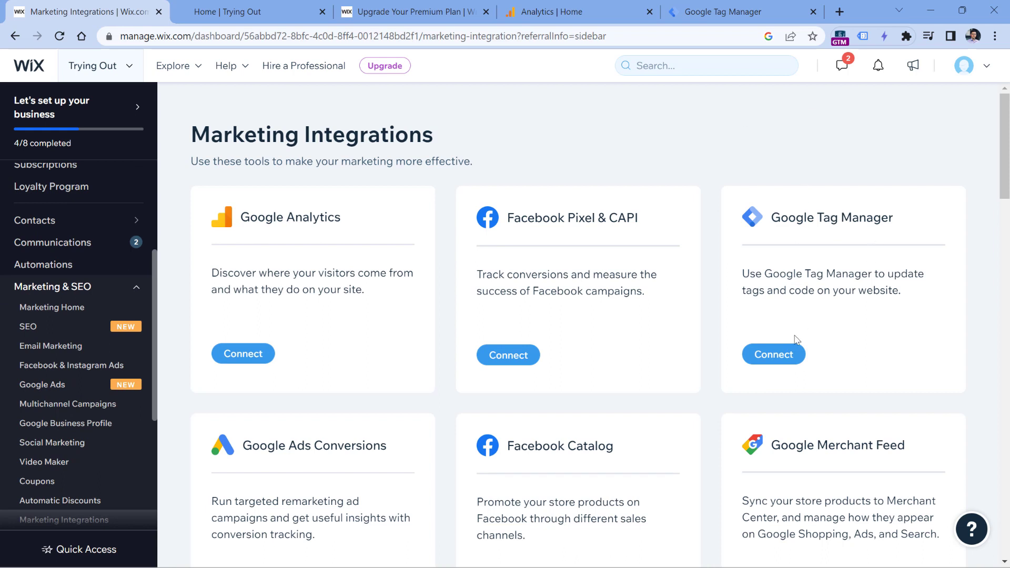
left_click(777, 360)
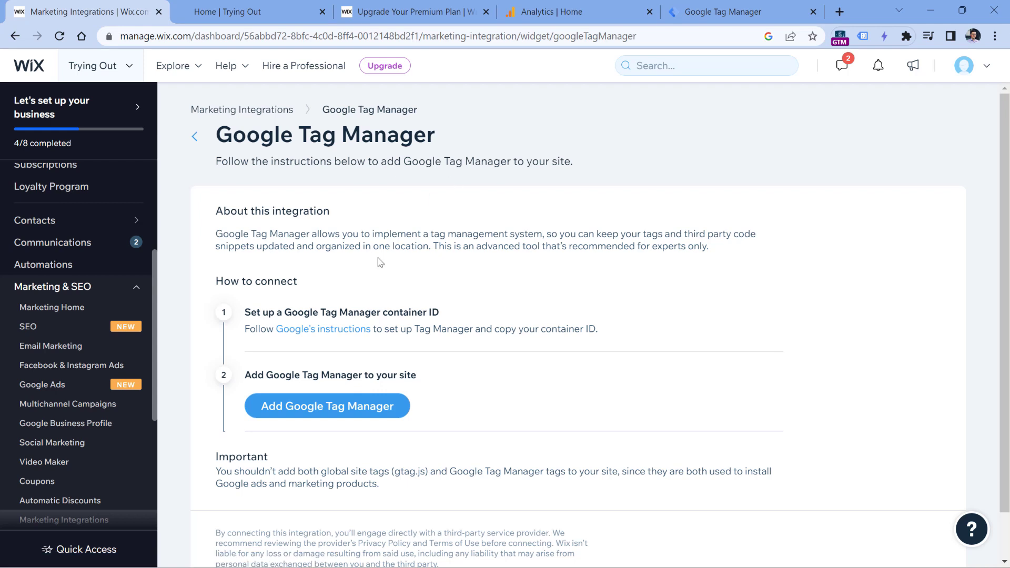
left_click(331, 416)
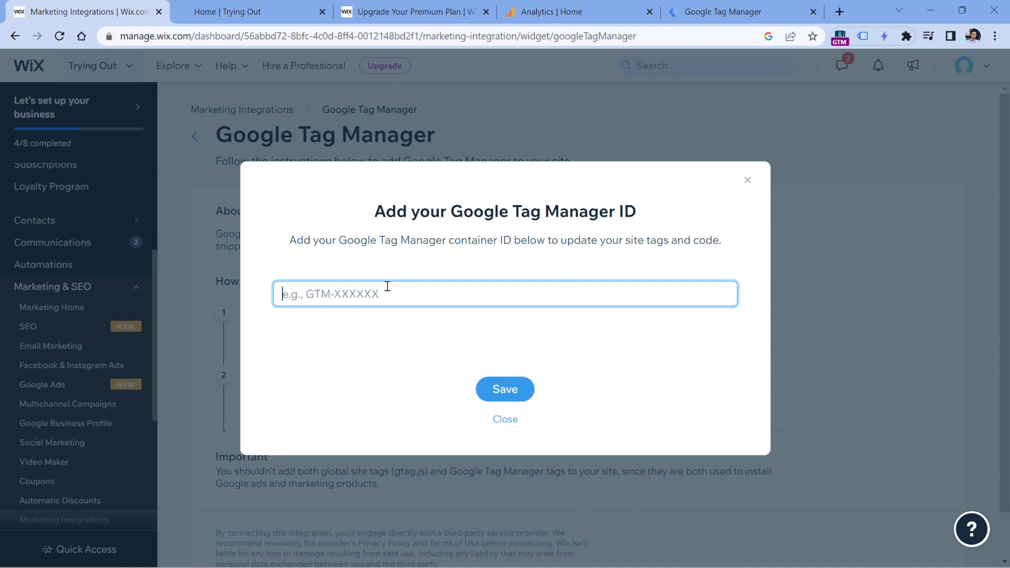
- Switch to Google Tag Manager and locate the container ID inside the Demo 4 container's install code
key("ctrl+5")
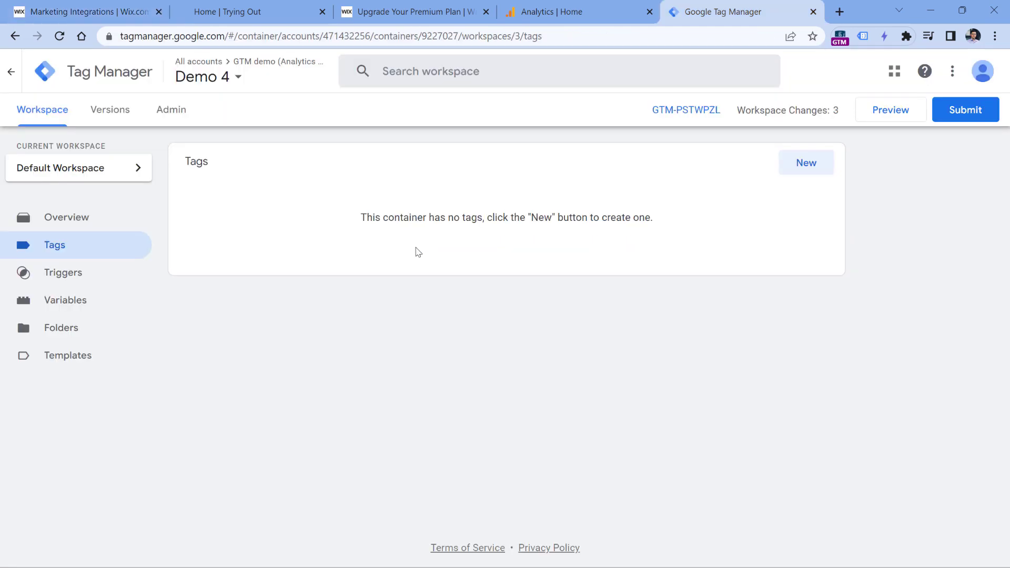
left_click(686, 110)
left_click_drag(498, 278, 554, 276)
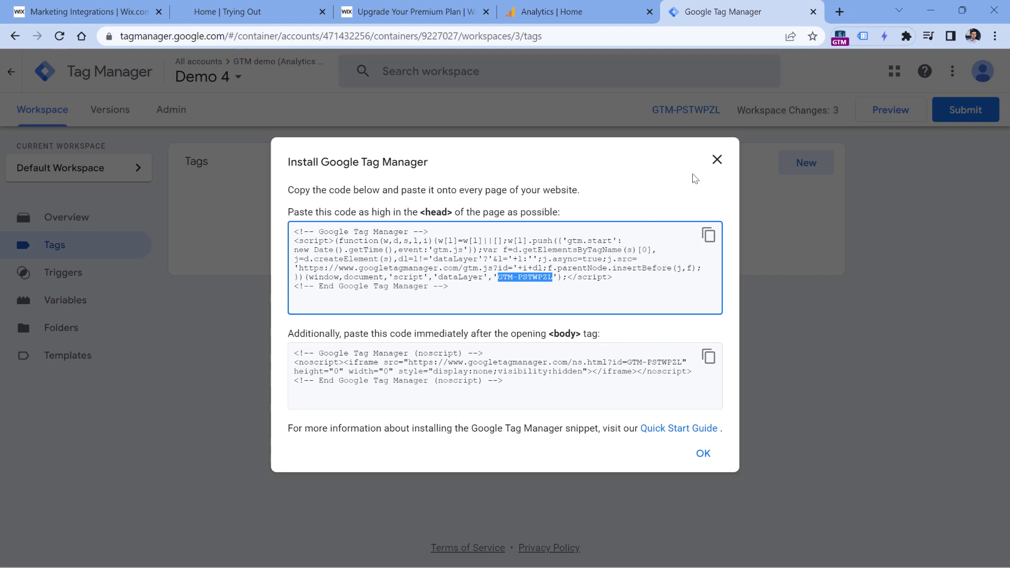
left_click(717, 160)
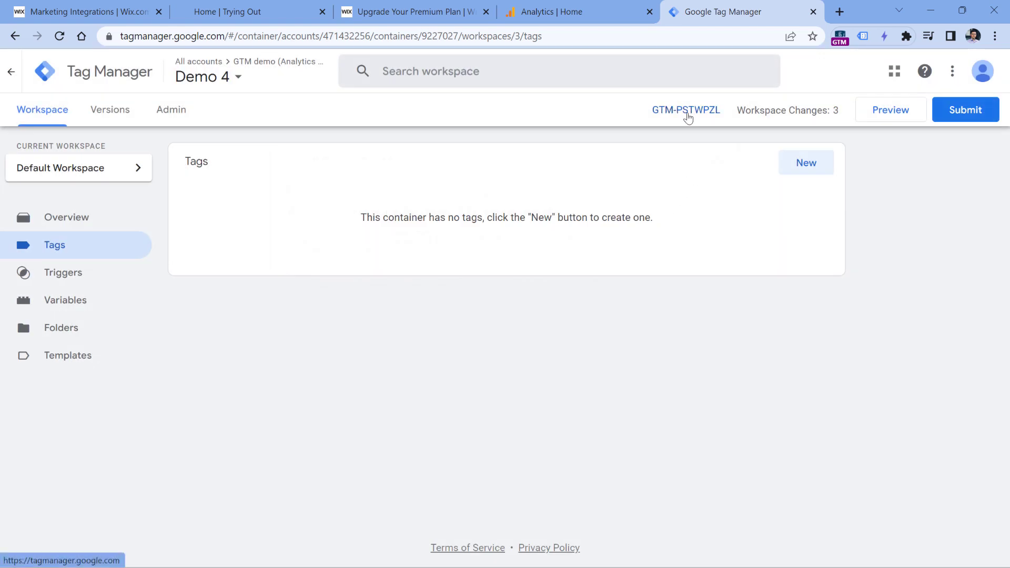
- View the container ID and installation instructions in the container's admin area, and return to the workspace
left_click(174, 113)
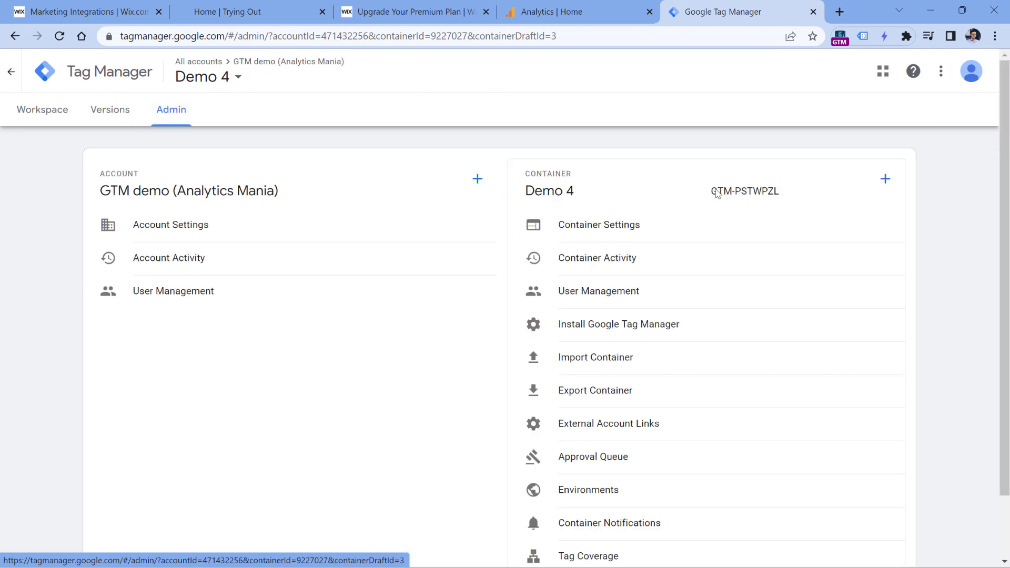
left_click_drag(717, 193, 819, 178)
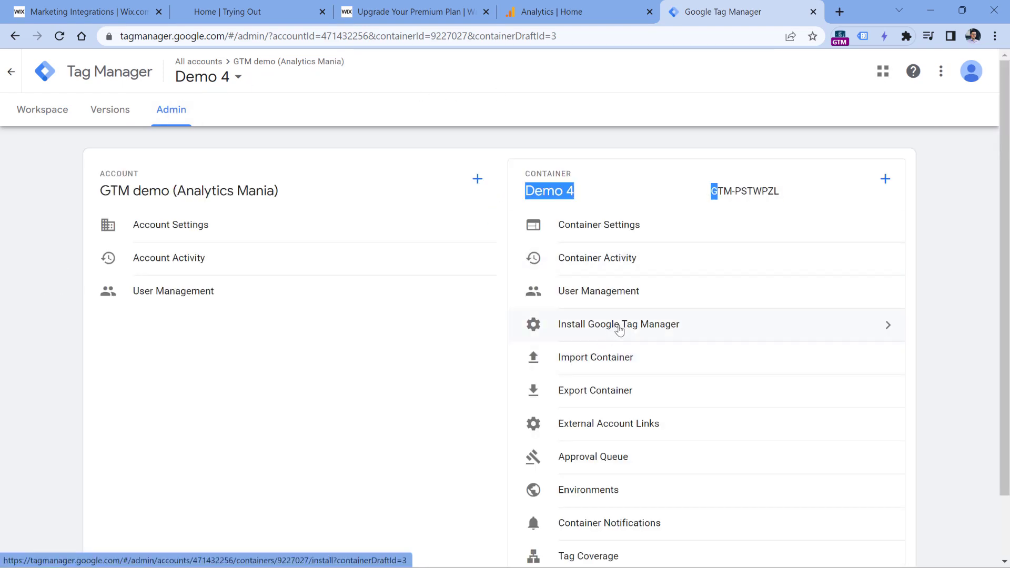
left_click(620, 326)
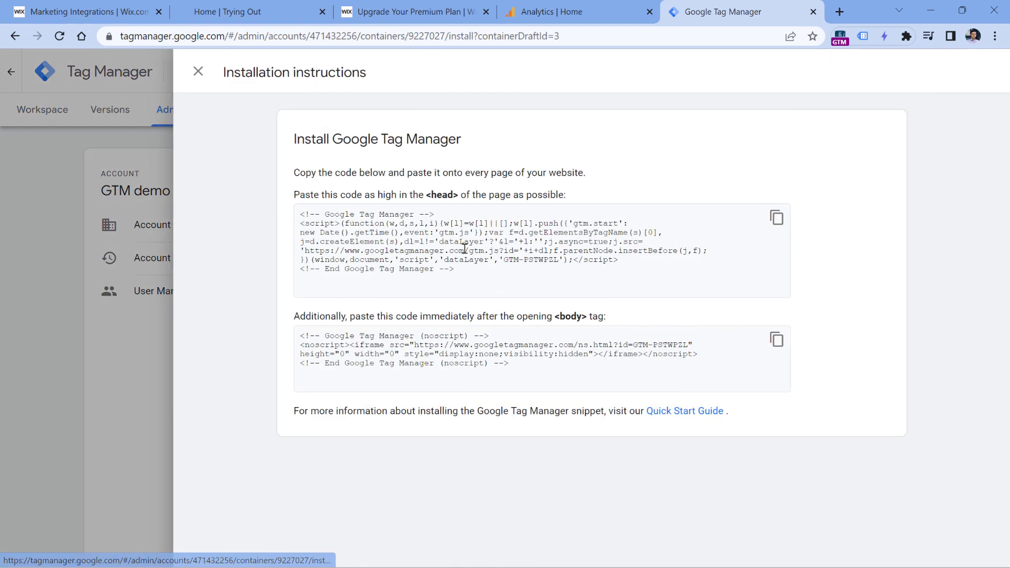
left_click(199, 74)
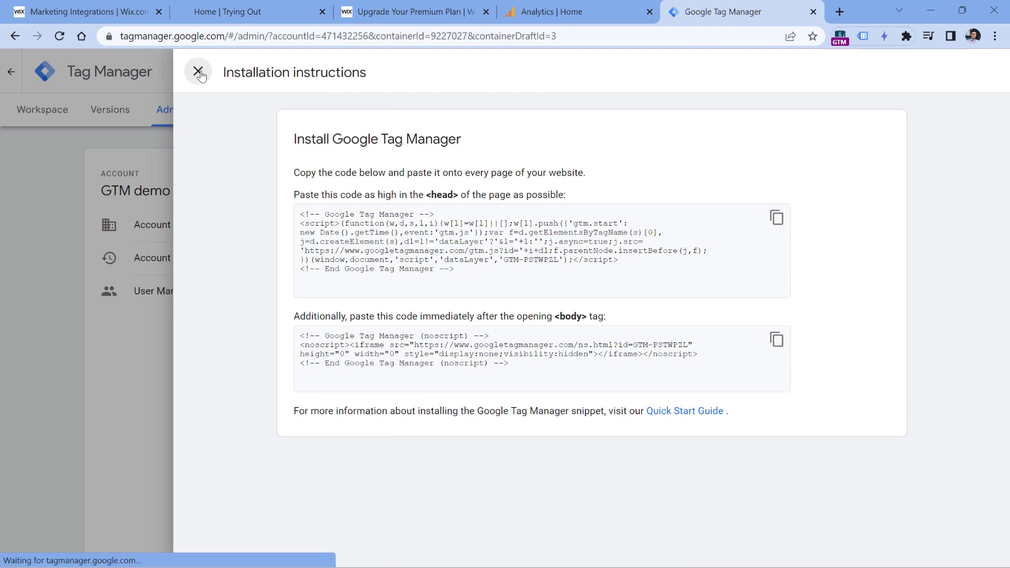
left_click(35, 107)
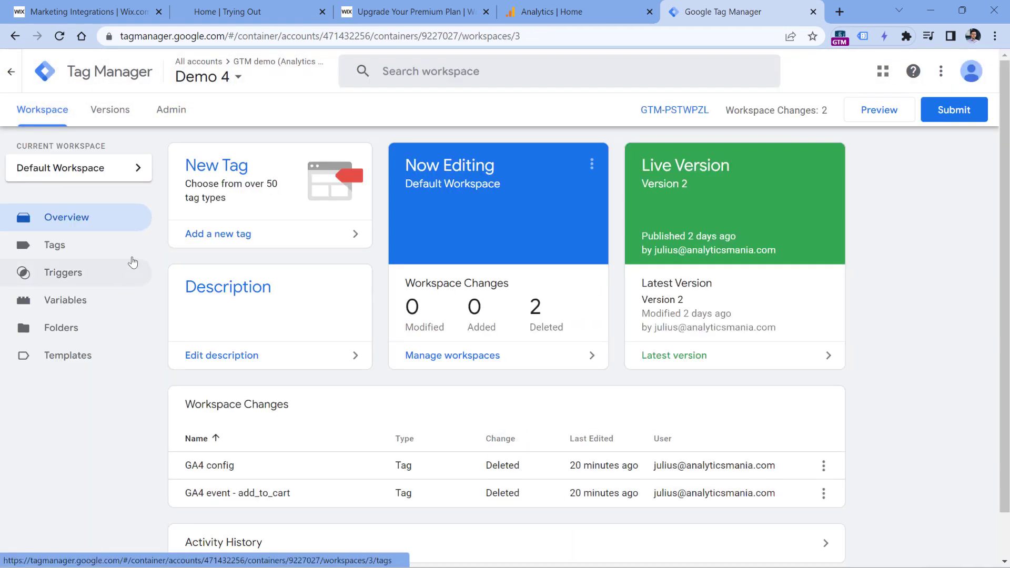
- Open the new account form from the Tag Manager accounts list and review its account and container setup fields
left_click(132, 72)
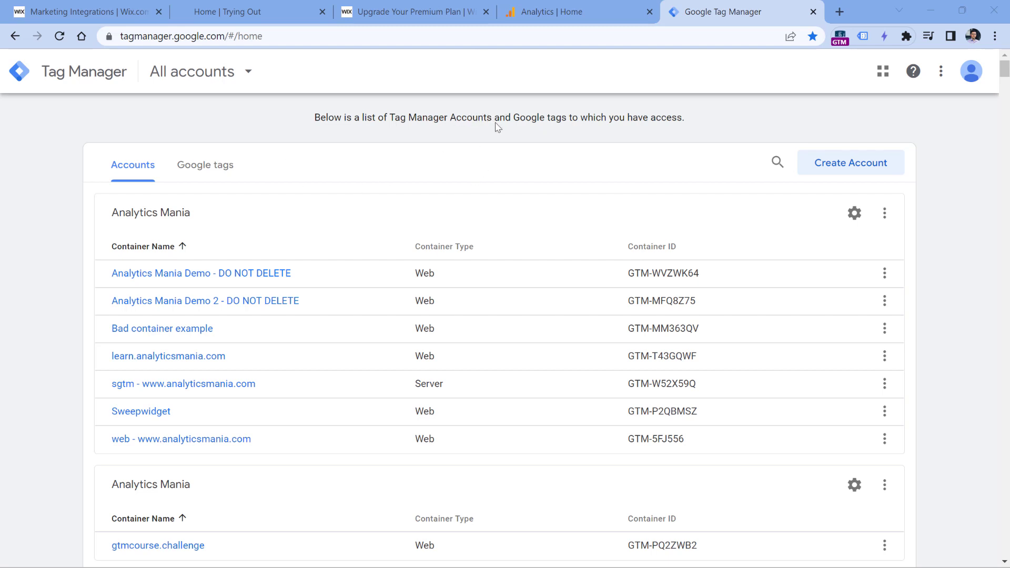
left_click(855, 165)
scroll(248, 213, "down", 1)
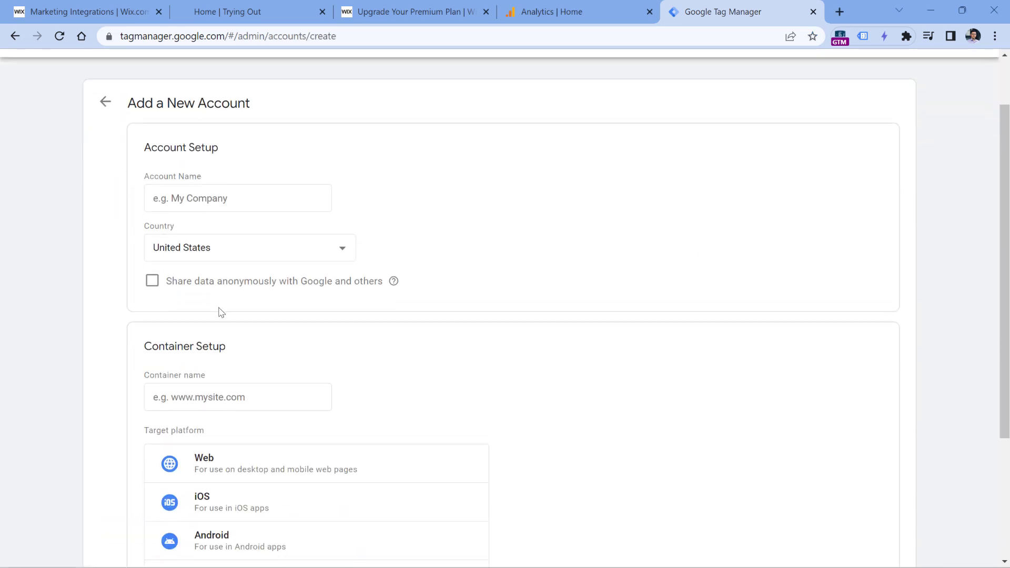
scroll(220, 294, "down", 3)
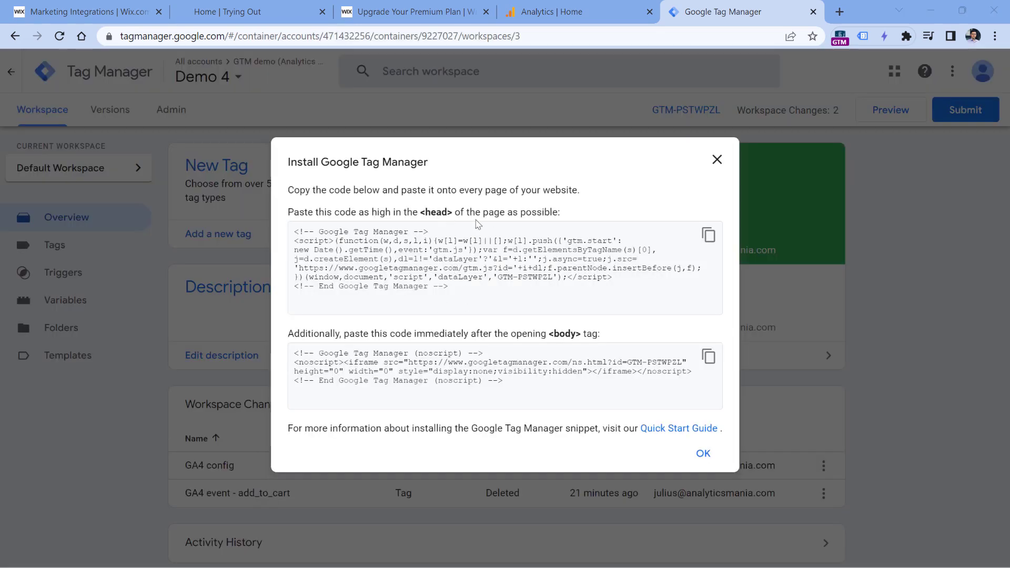
- Copy the Demo 4 container ID from the install code and save it in Wix's Google Tag Manager integration
left_click_drag(498, 277, 552, 279)
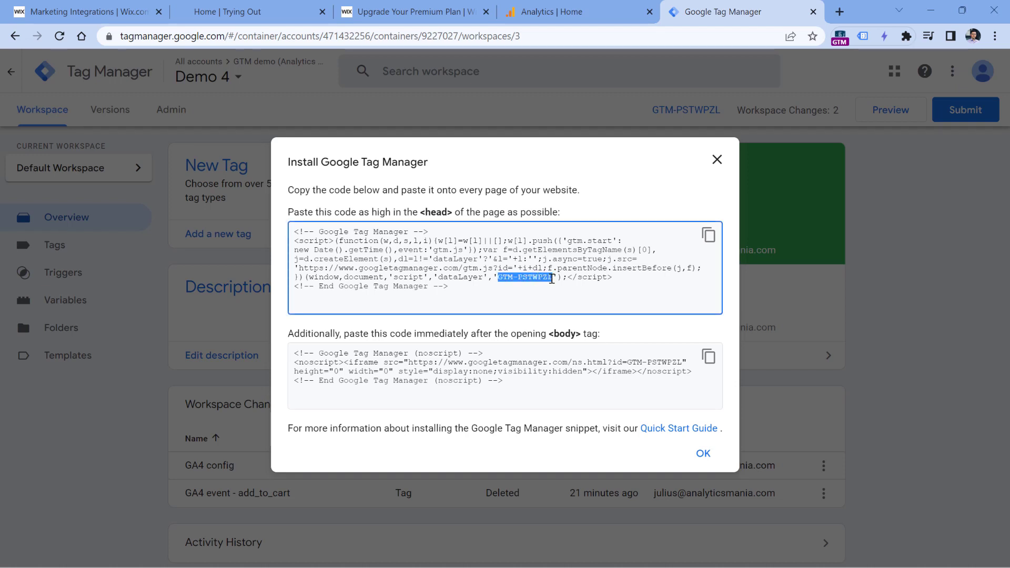
right_click(508, 279)
left_click(532, 289)
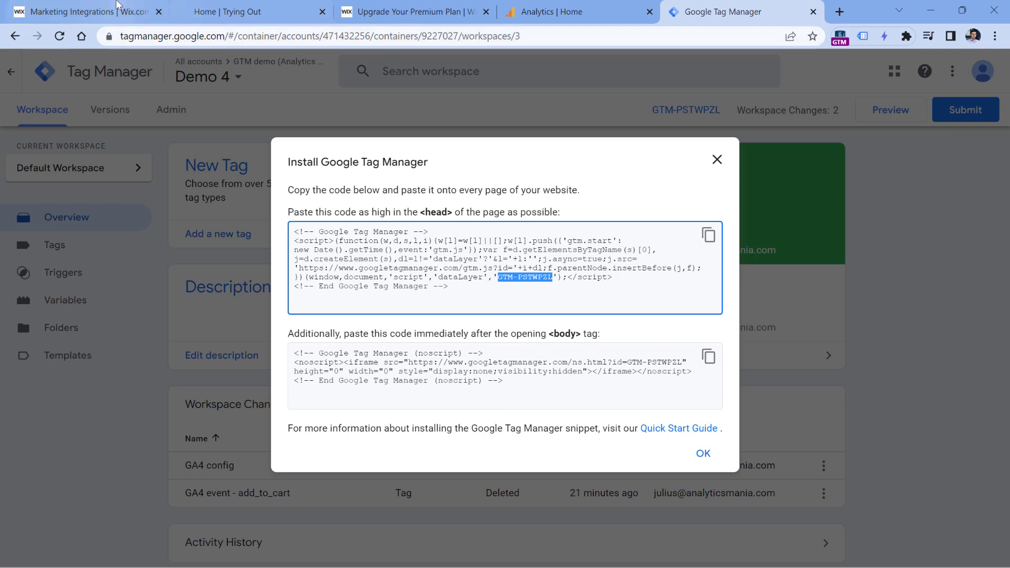
left_click(85, 11)
left_click(500, 297)
key("ctrl+v")
left_click(505, 392)
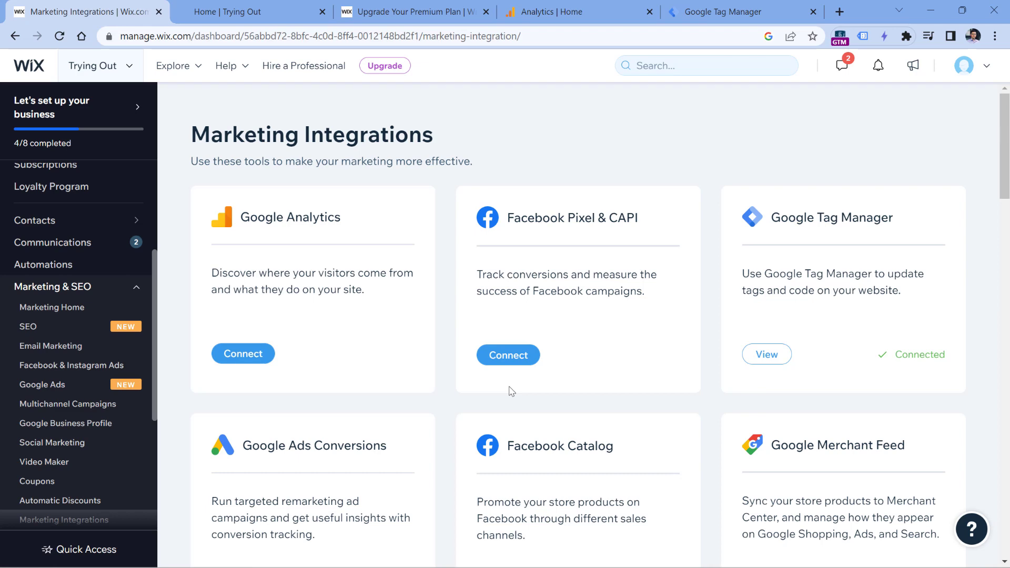
- Preview the Demo 4 container and connect Tag Assistant to the live Wix site, continuing to the debug summary
key("ctrl+9")
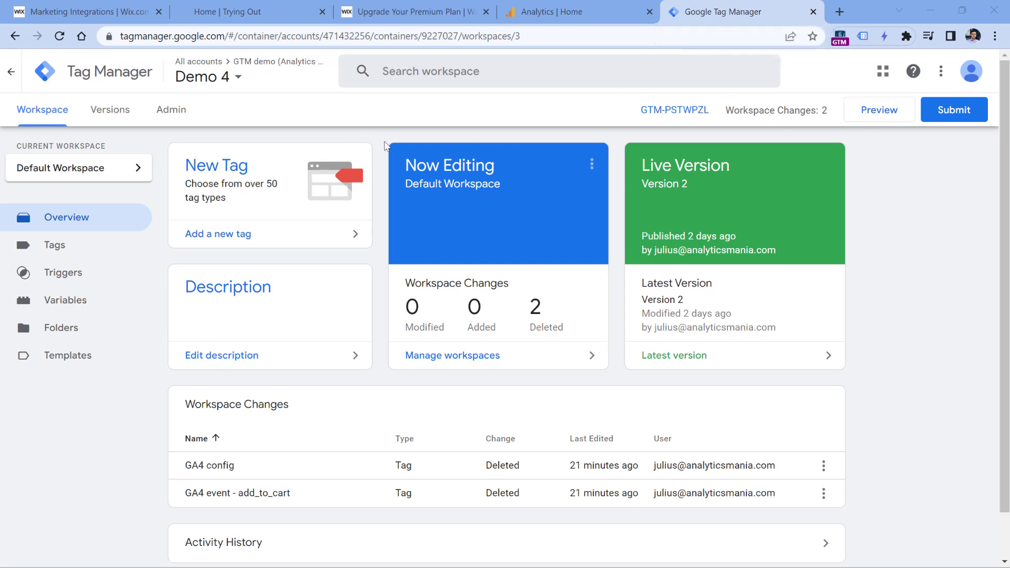
left_click(882, 114)
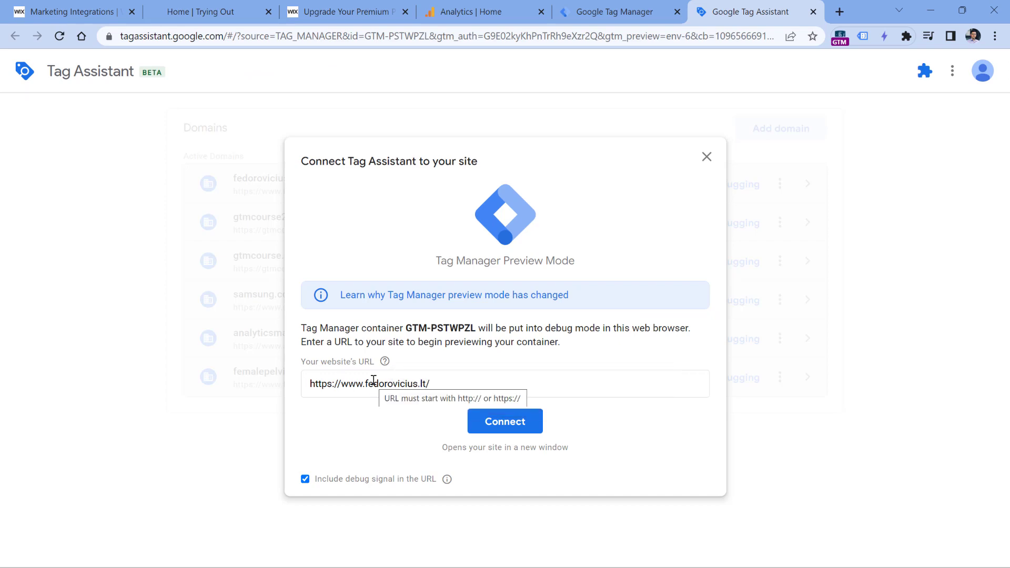
left_click(506, 424)
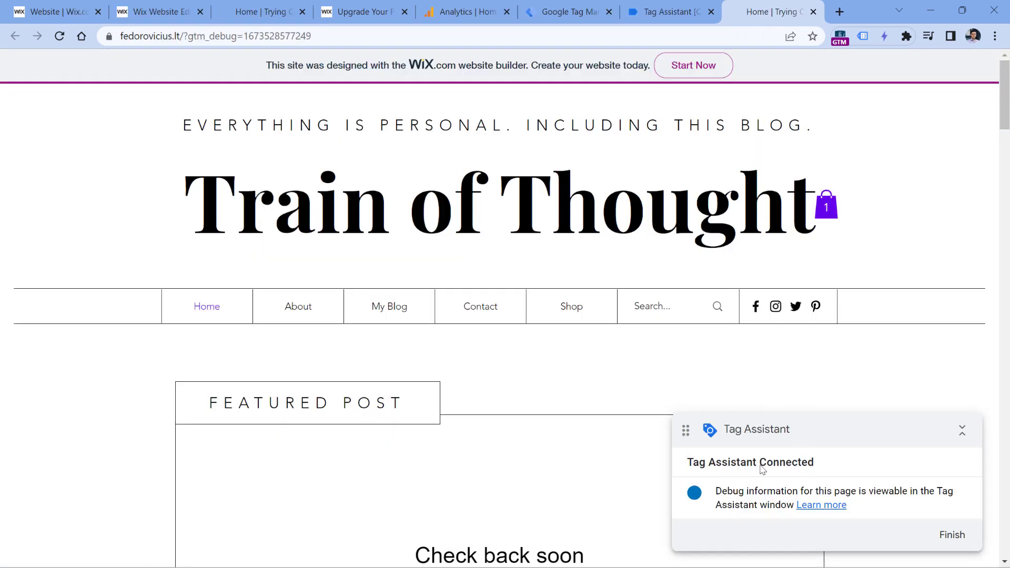
left_click(668, 11)
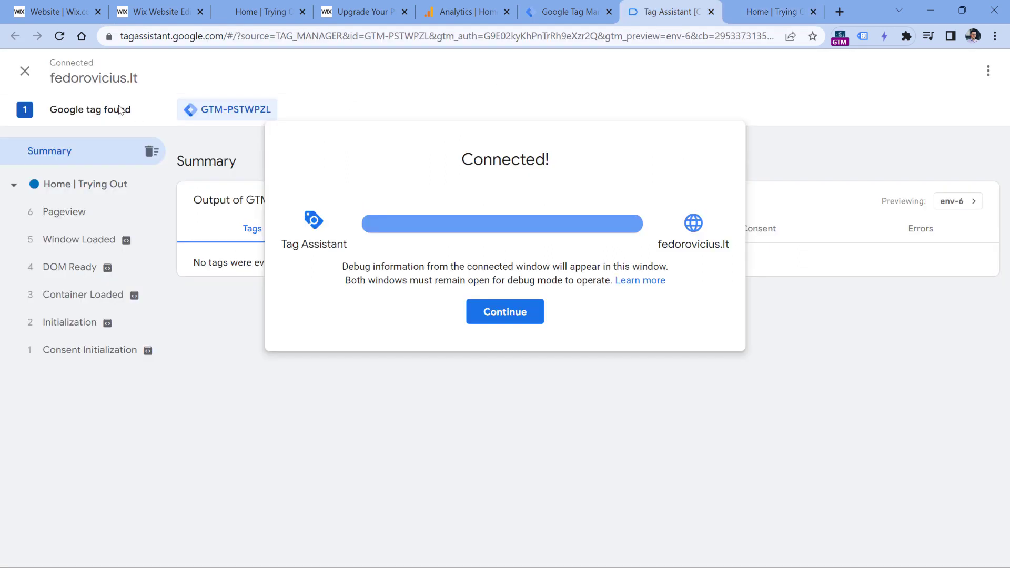
left_click(474, 309)
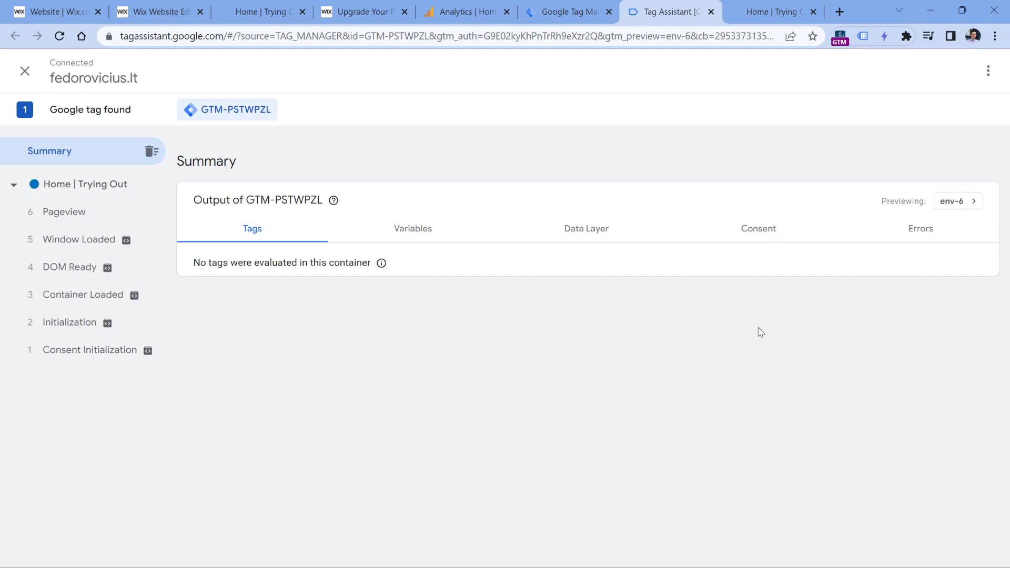
- Create a new tag of type Google Analytics: GA4 Configuration in the Tag Manager workspace
left_click(573, 10)
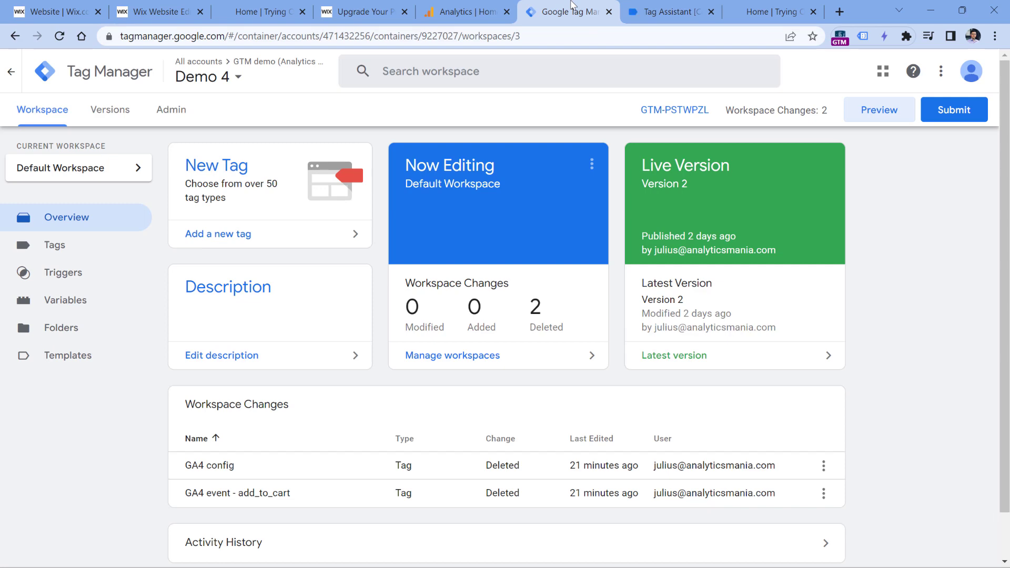
left_click(55, 249)
left_click(807, 170)
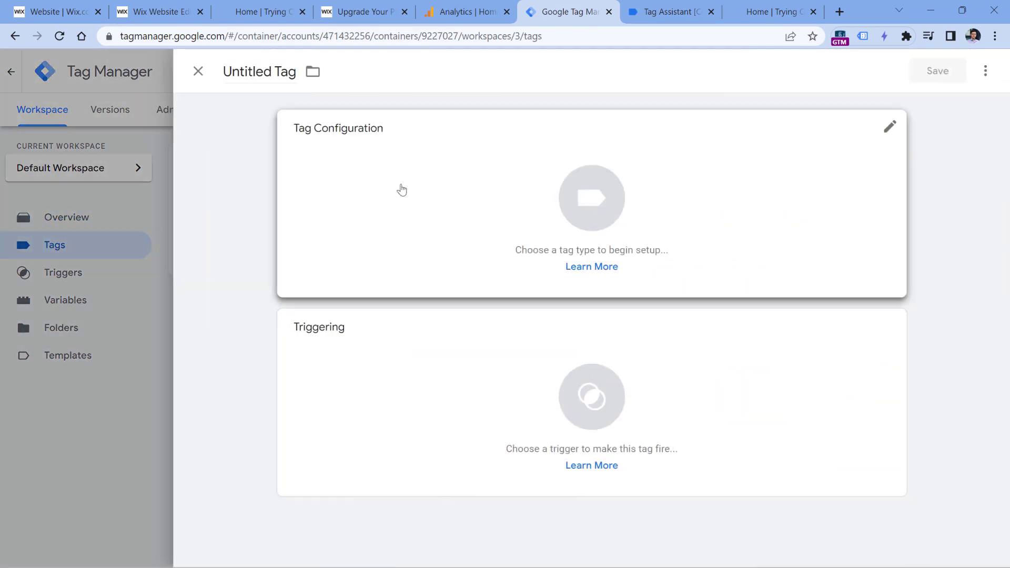
left_click(404, 184)
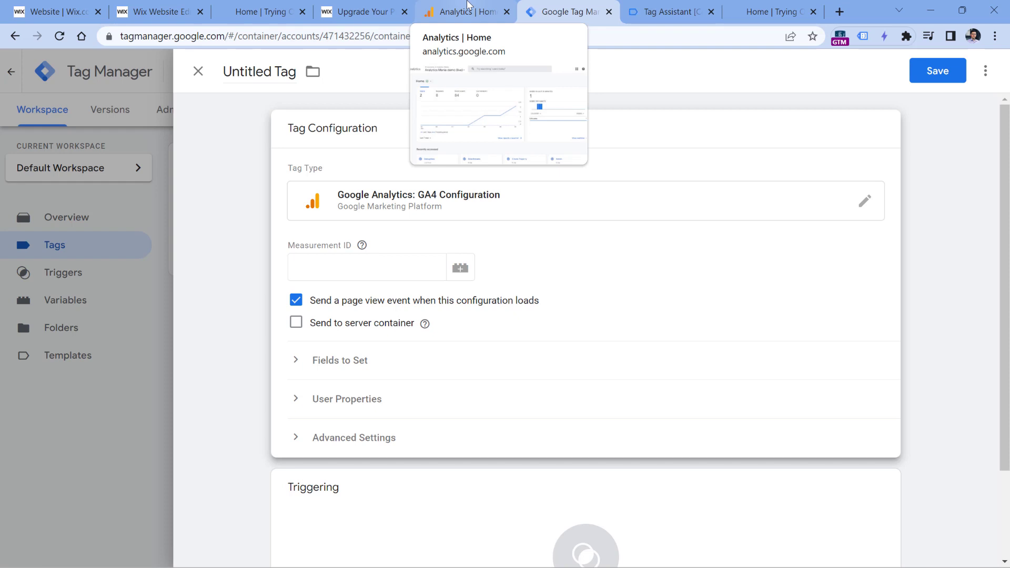
- Switch to Google Analytics and create a property named "Wix demo" with the default time zone and currency, leaving the business information blank
left_click(468, 7)
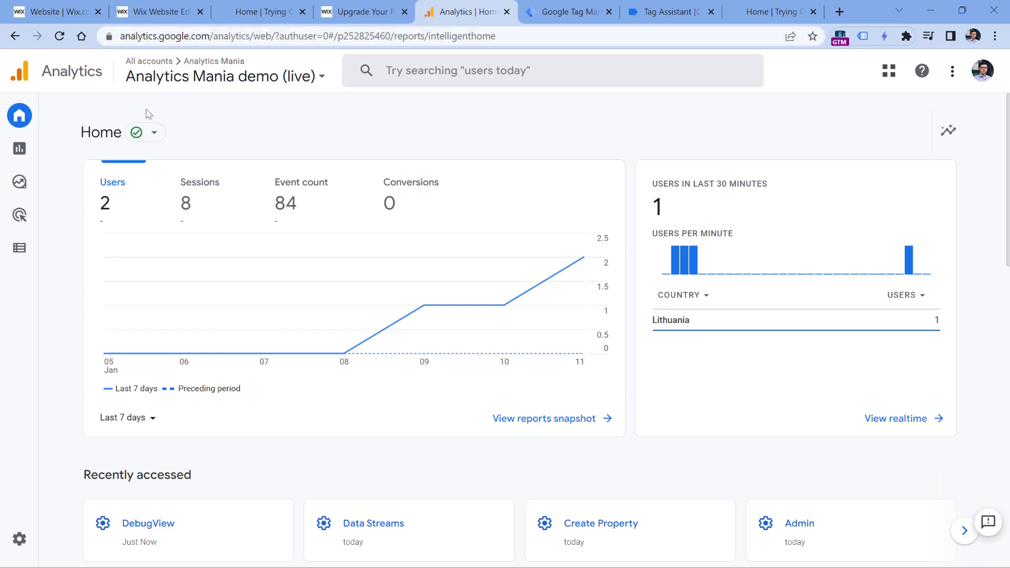
mouse_move(44, 547)
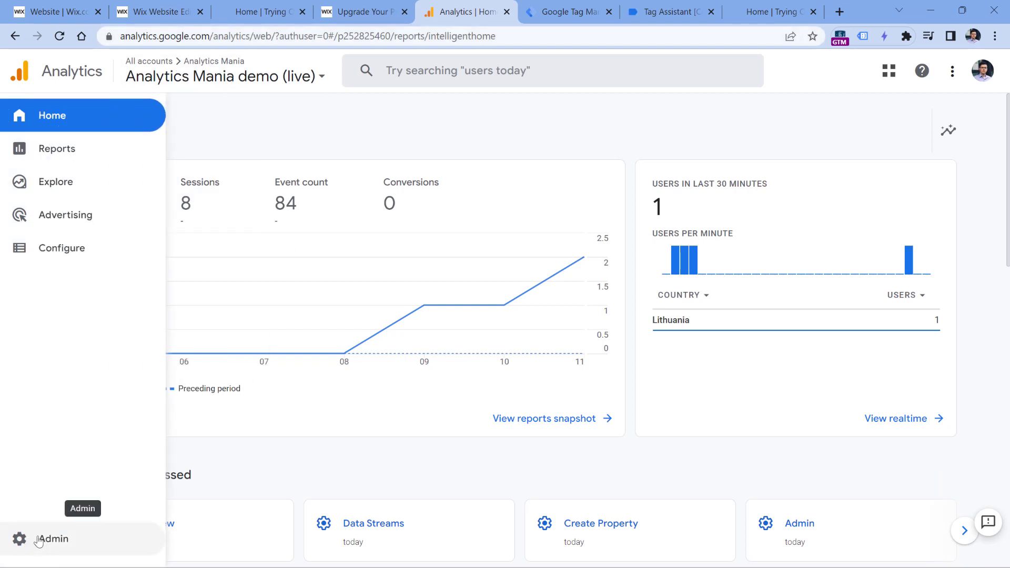
left_click(38, 542)
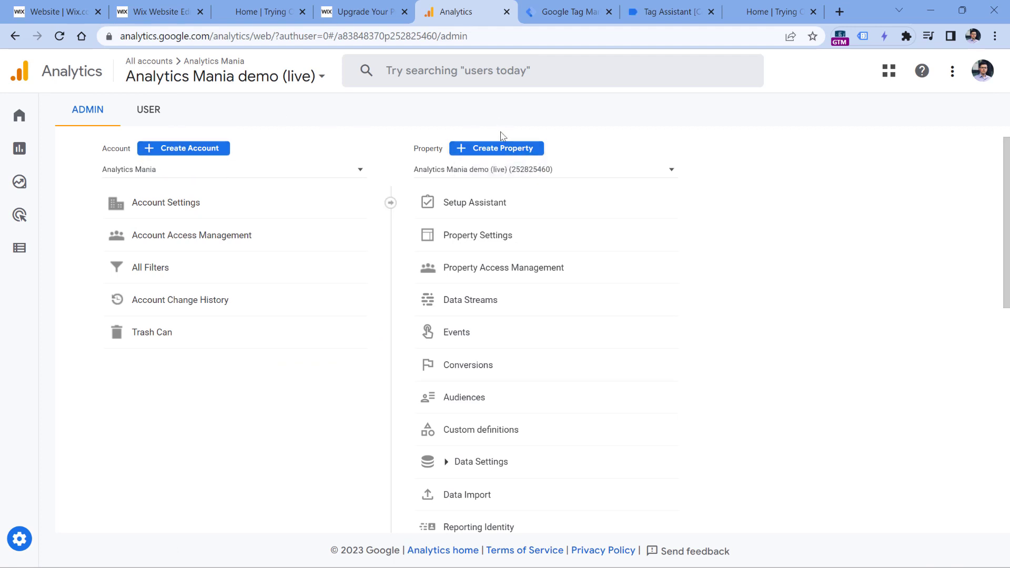
left_click(498, 150)
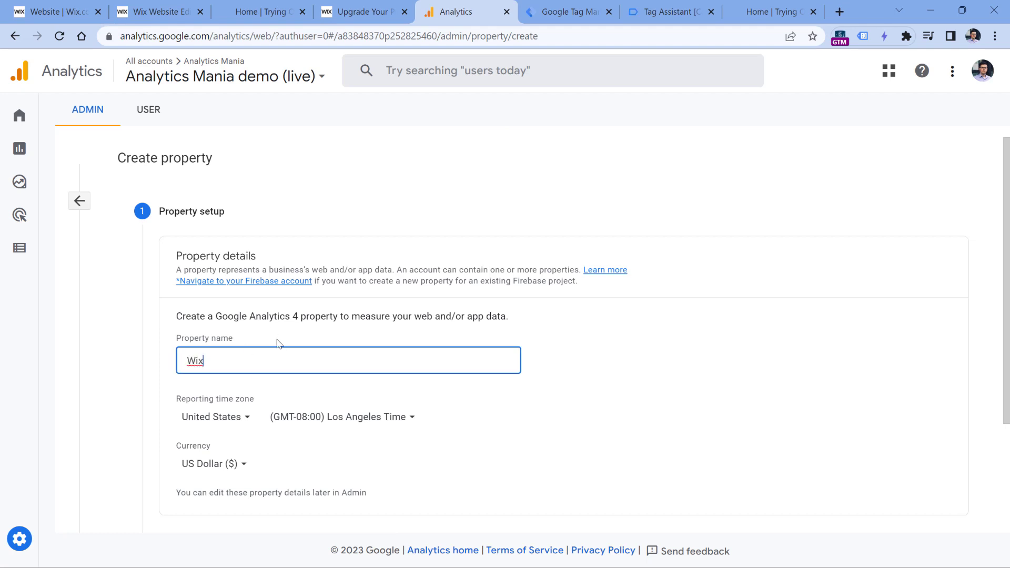
scroll(248, 266, "down", 3)
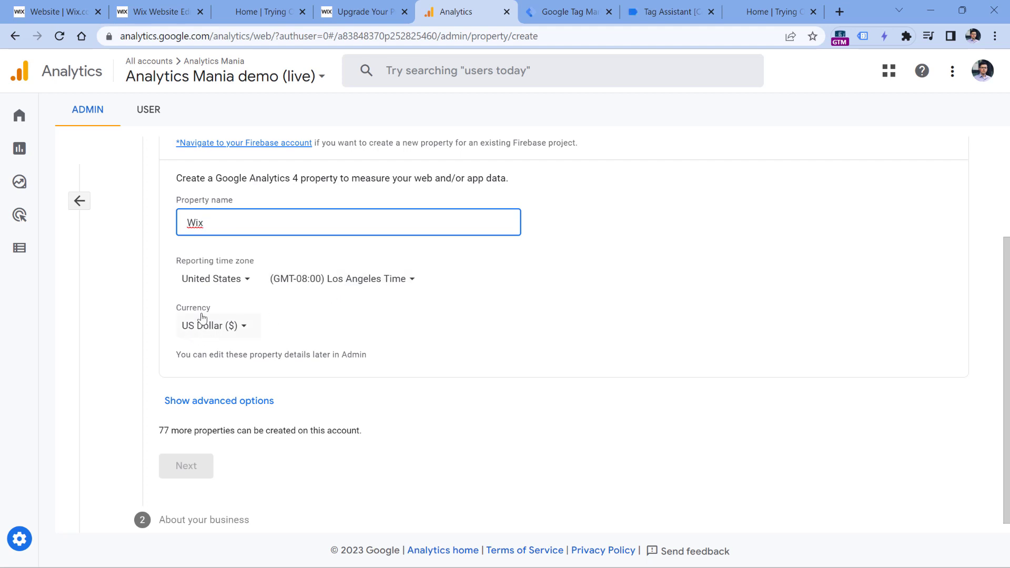
type("demo")
left_click(191, 457)
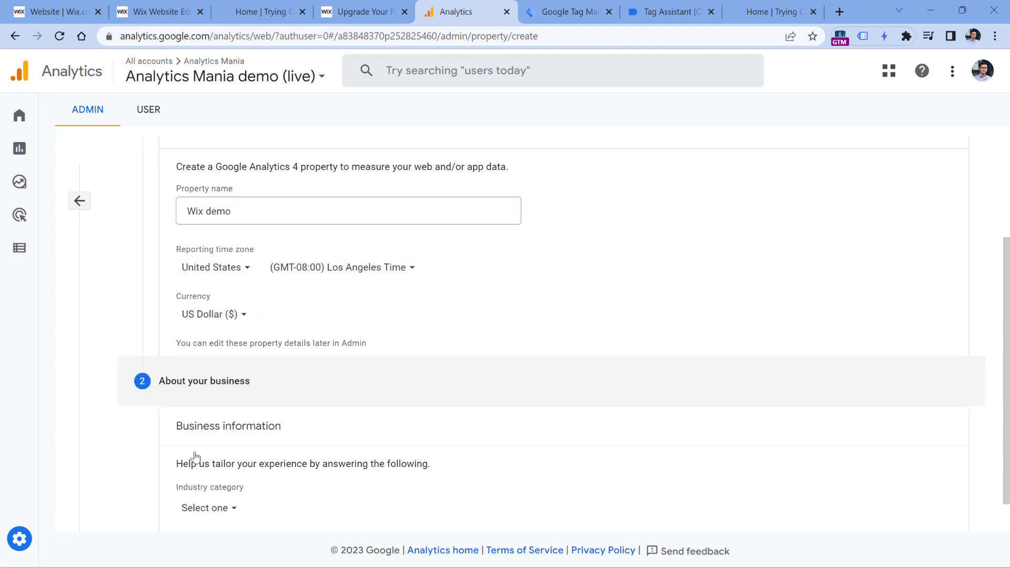
scroll(334, 323, "down", 7)
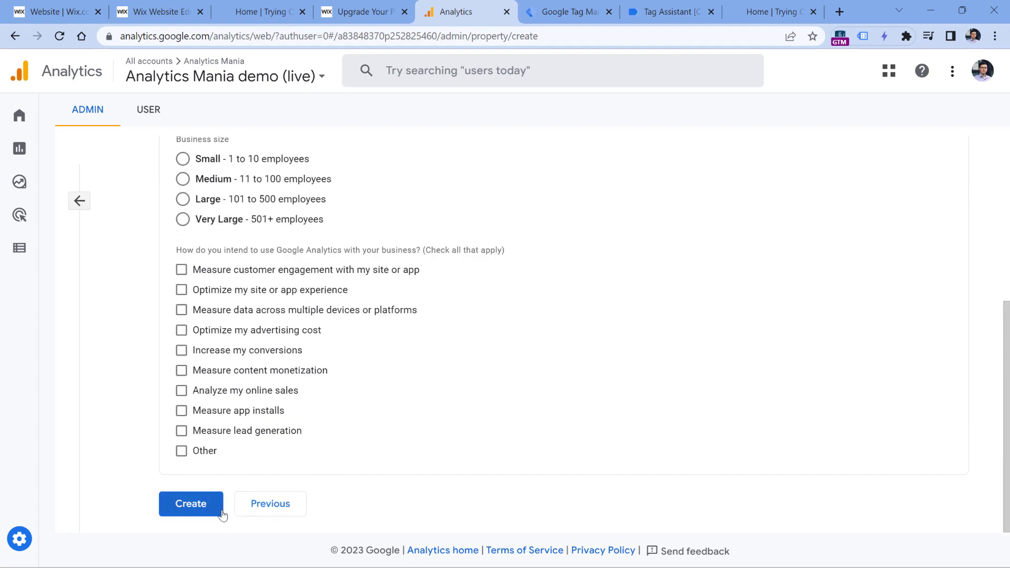
left_click(190, 505)
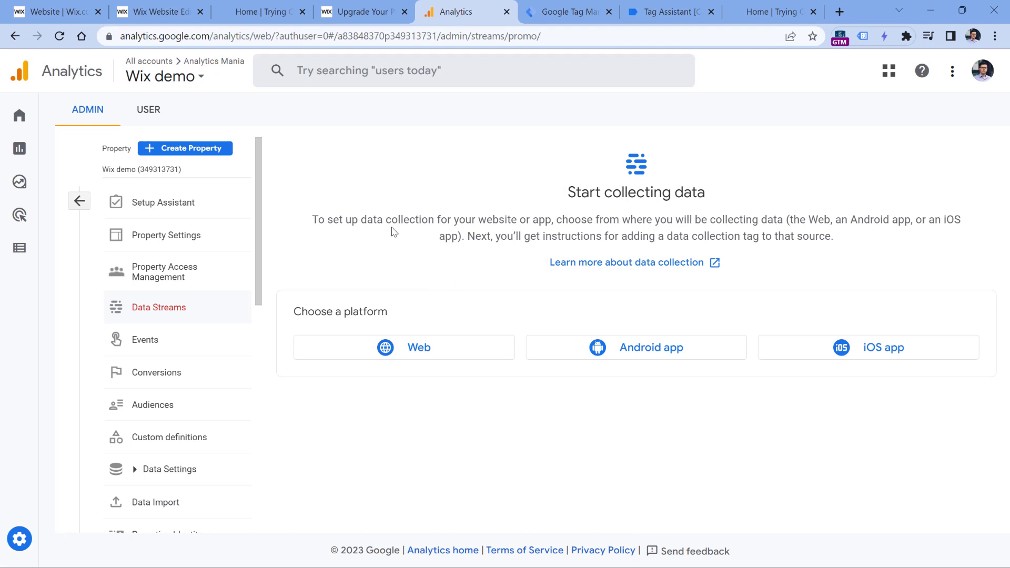
- Create a web data stream named "My website" for the Wix site's domain over https and dismiss the installation instructions
left_click(407, 352)
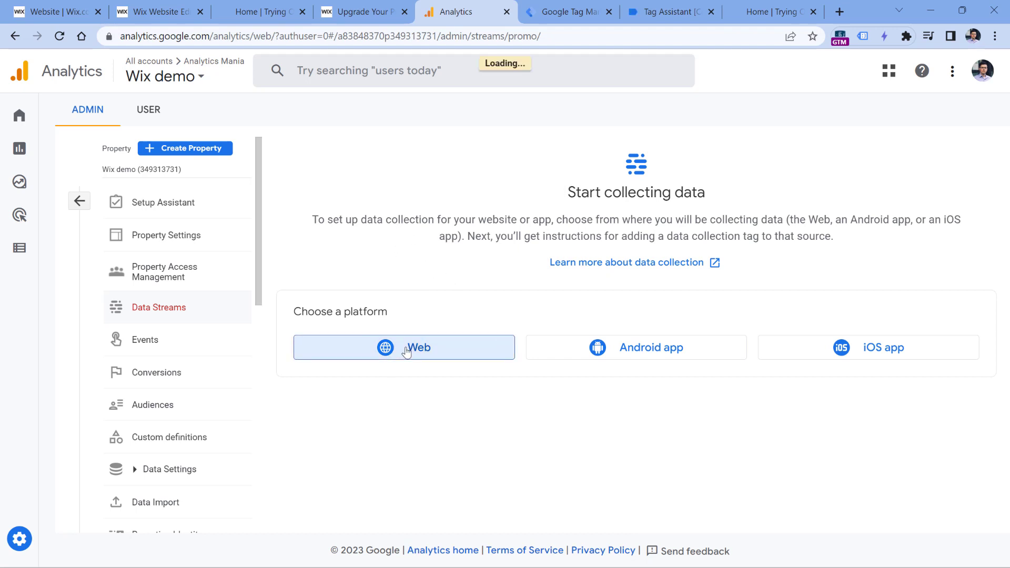
type("fedo")
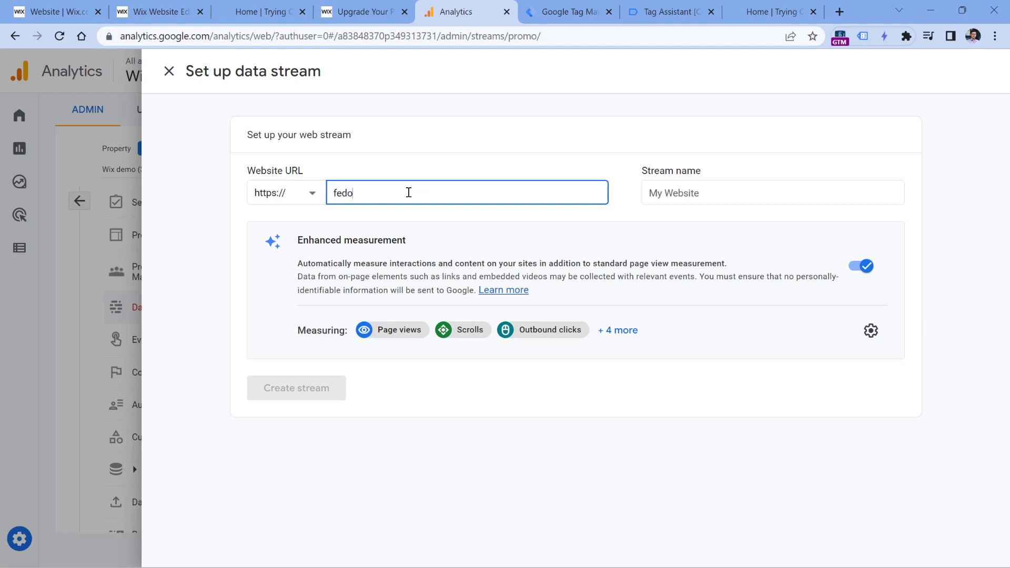
type("rovicius.lt")
left_click(689, 191)
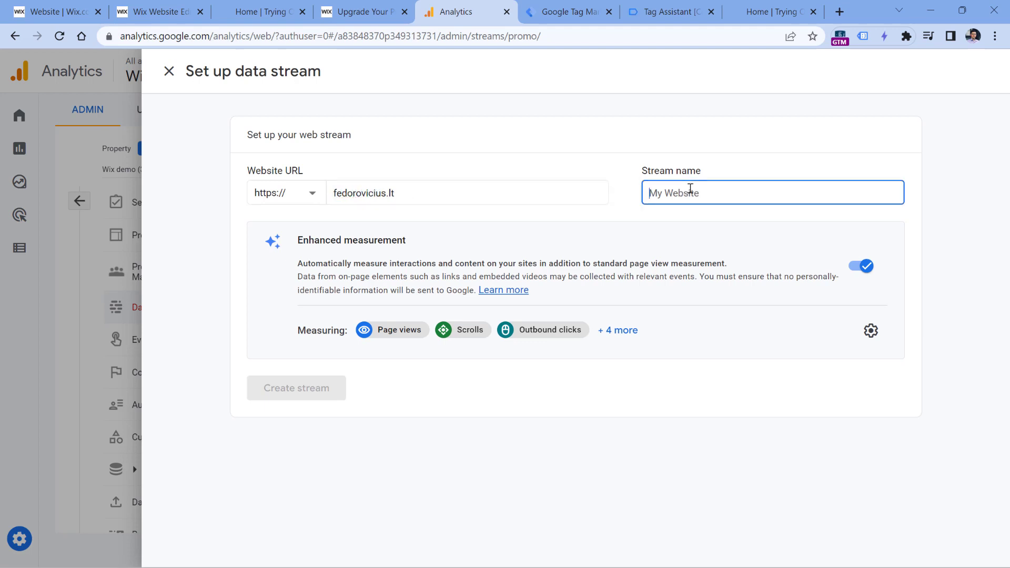
type("My website")
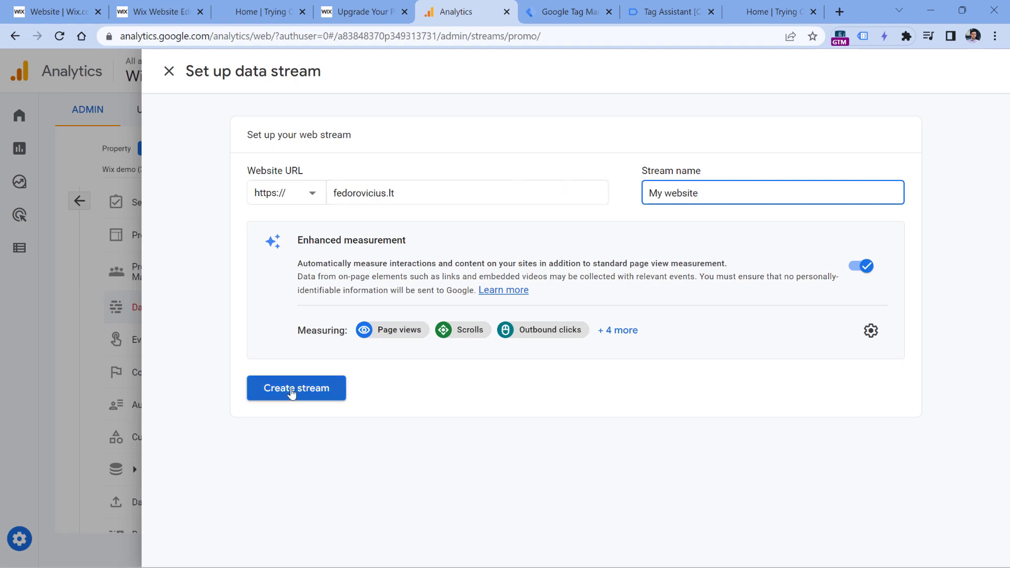
left_click(297, 392)
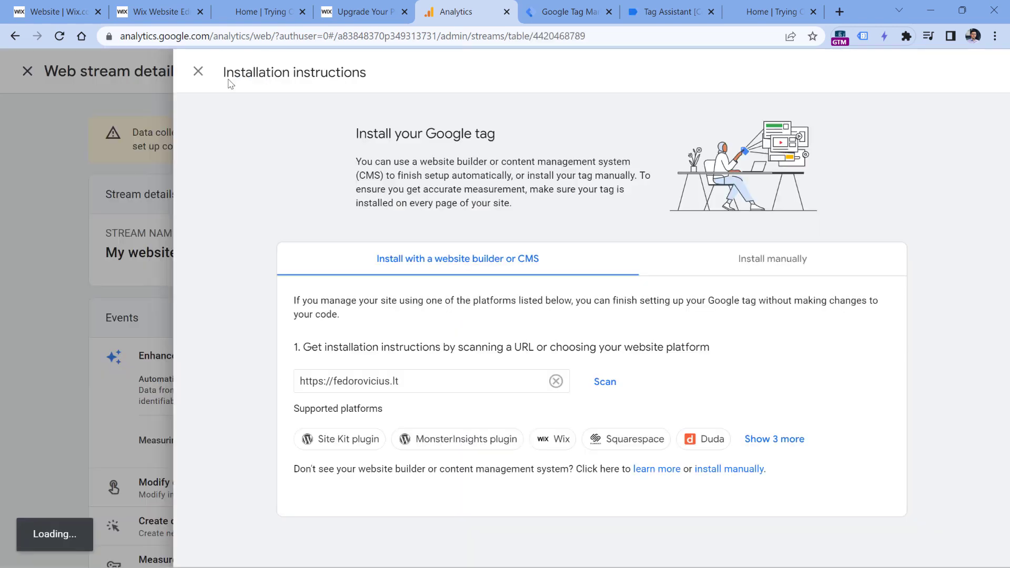
left_click(198, 72)
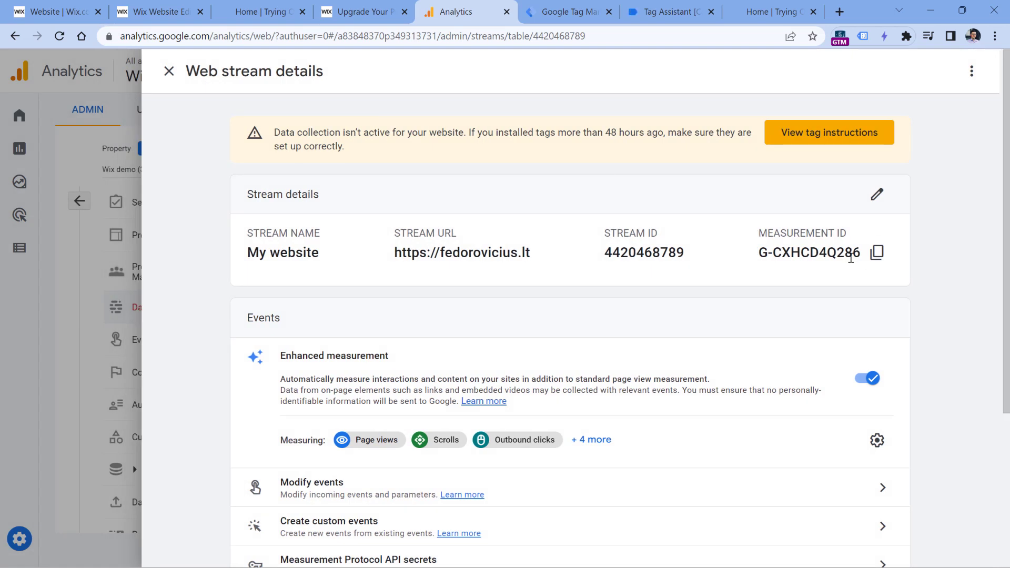
- Copy the new web stream's measurement ID and enter it as the Measurement ID of the GA4 Configuration tag in Tag Manager
left_click(877, 253)
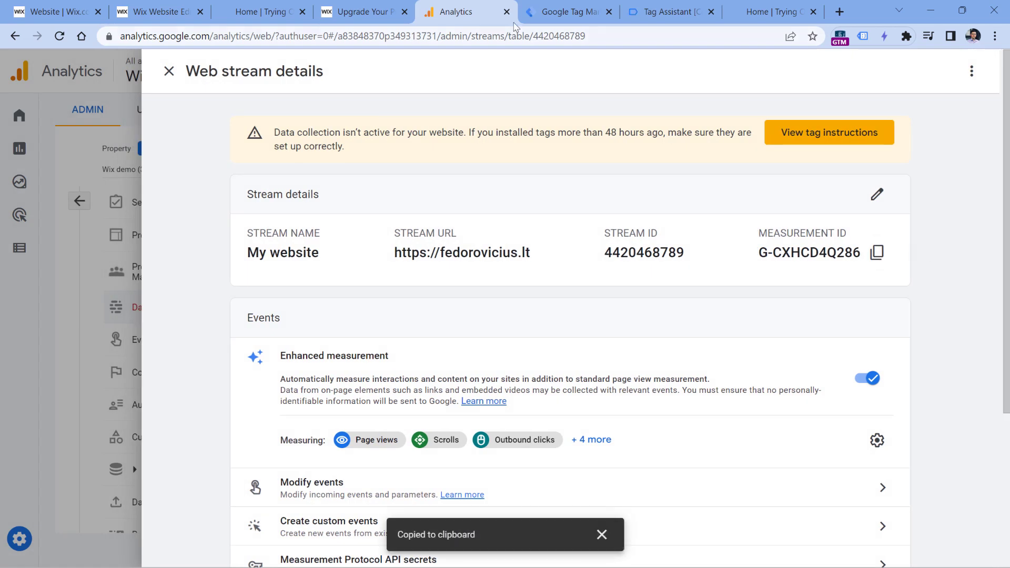
left_click(569, 12)
left_click(375, 264)
key("ctrl+v")
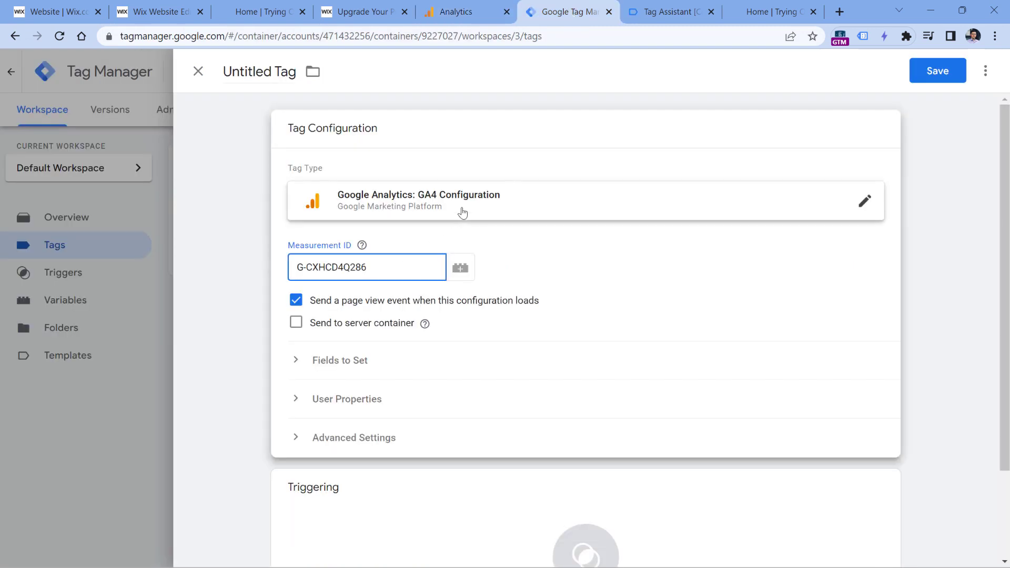
left_click(315, 229)
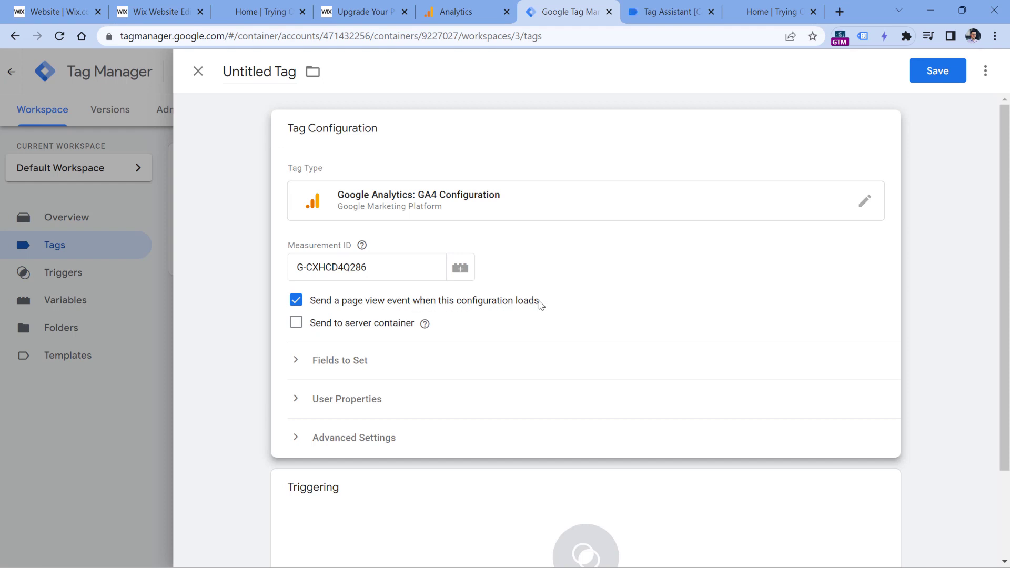
- Disable sending a page view event when the configuration loads and set the tag to fire on the All Pages trigger
left_click(296, 302)
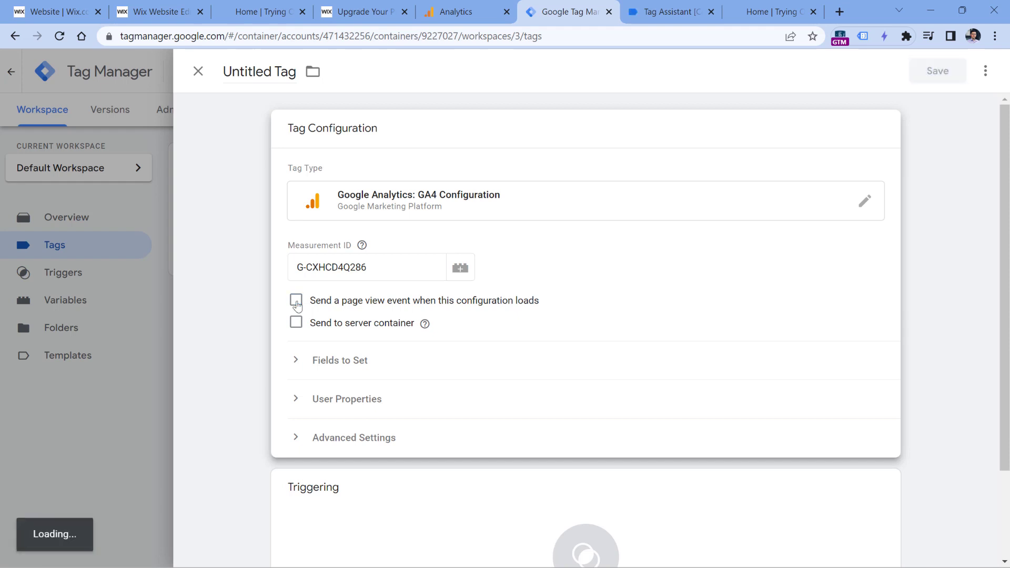
scroll(424, 304, "down", 2)
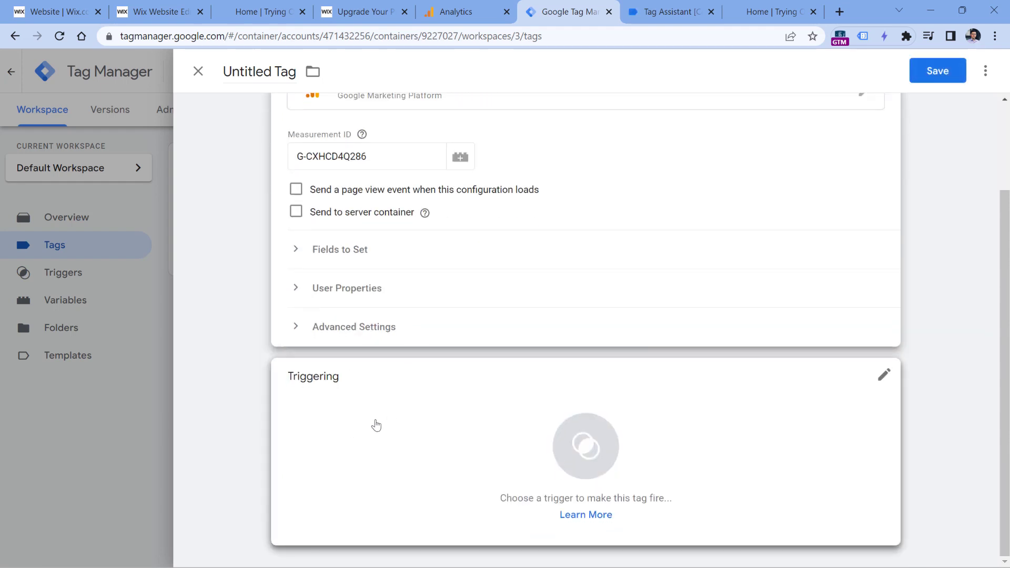
left_click(376, 425)
left_click(248, 135)
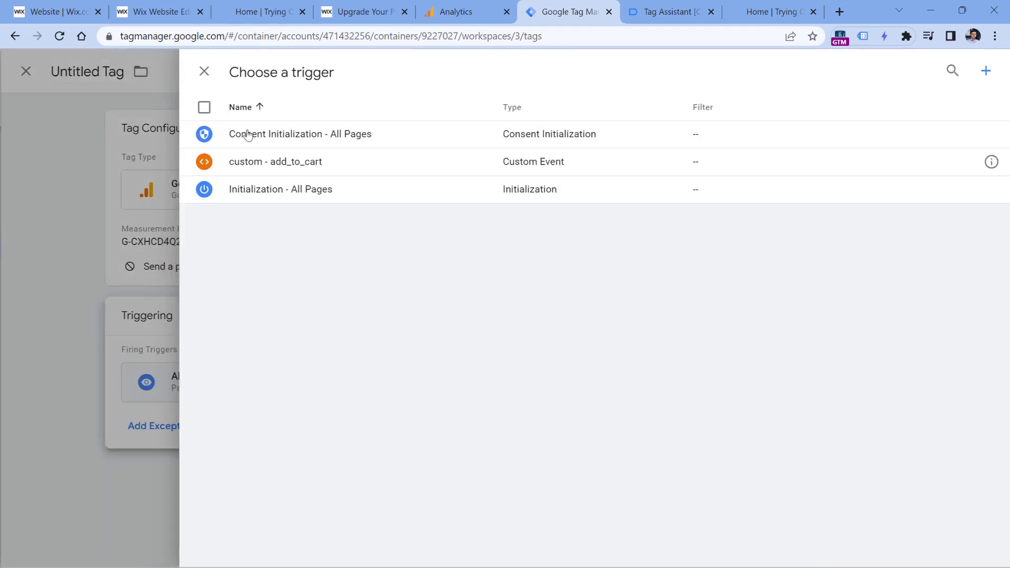
- Name the tag "GA4 configuration" and save it
left_click(242, 72)
type("GA4 ")
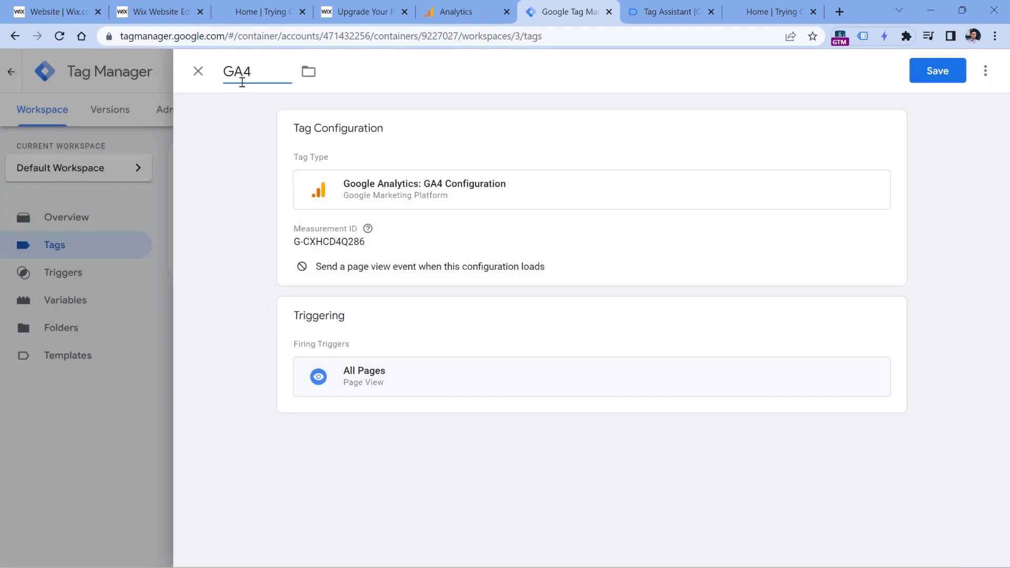
type("configuration")
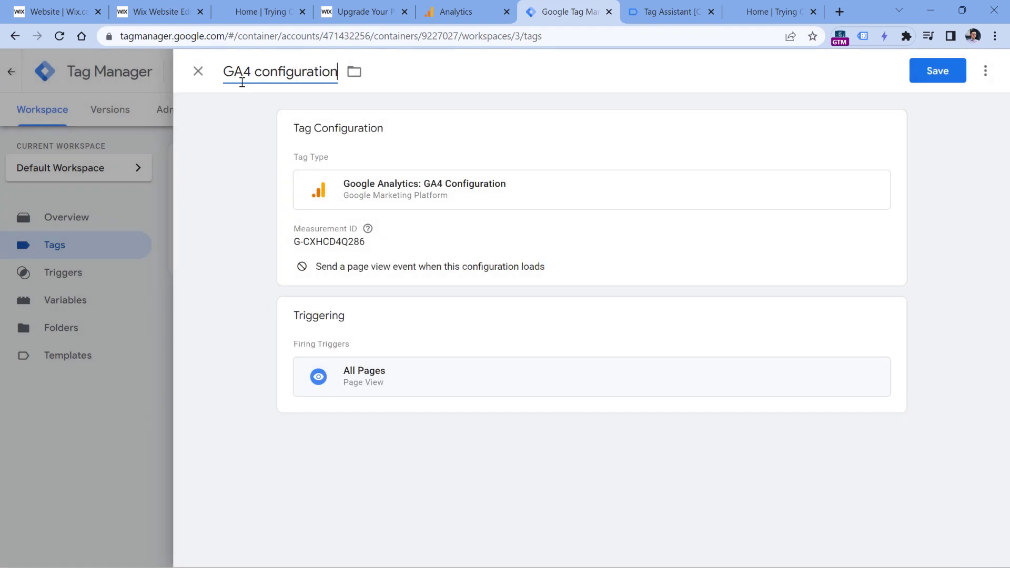
left_click(929, 68)
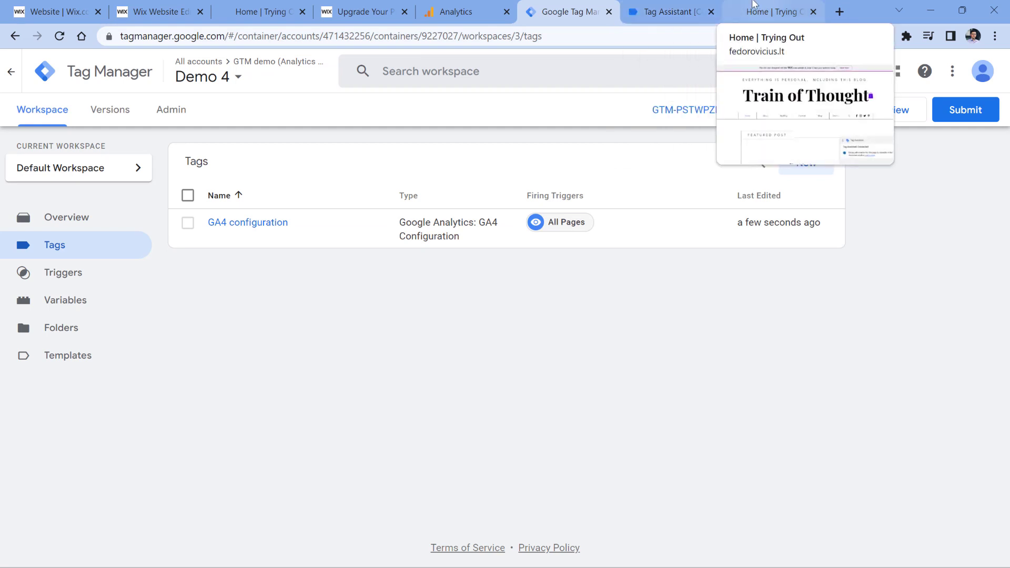
- Clear the recorded events in Tag Assistant and reload the live site's home page to capture a fresh set of events
left_click(666, 12)
left_click(151, 152)
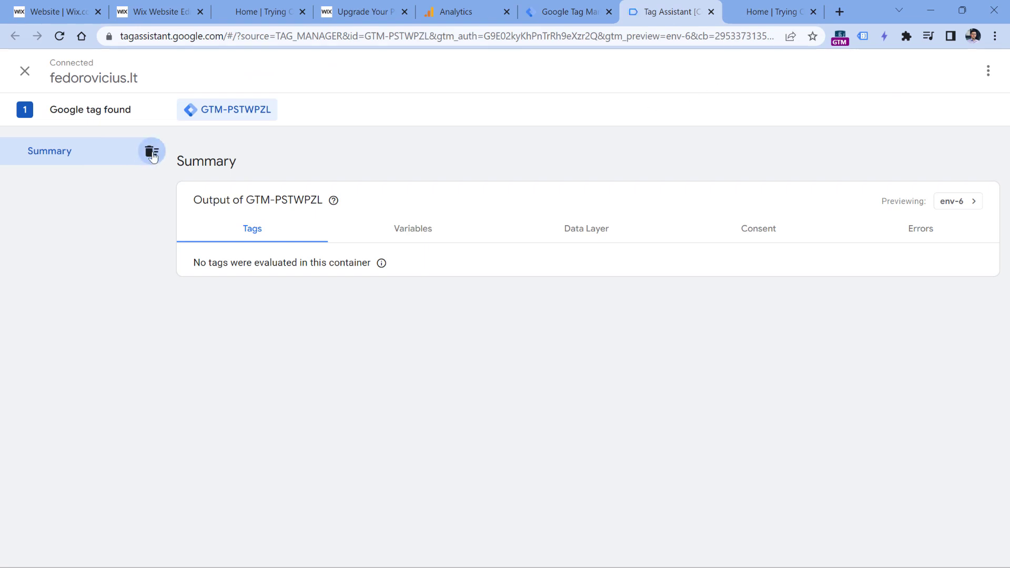
left_click(774, 11)
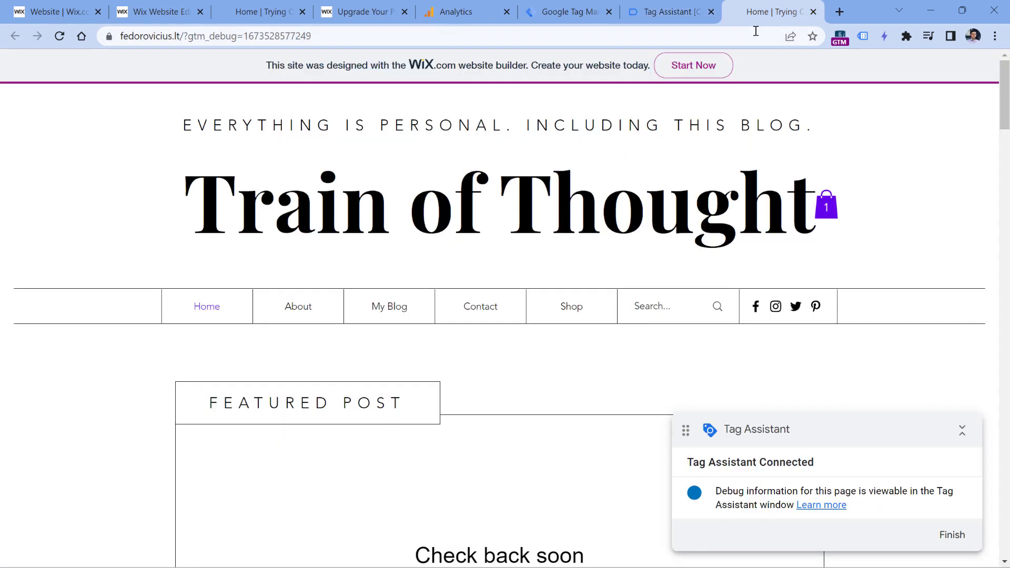
left_click(59, 36)
left_click(674, 11)
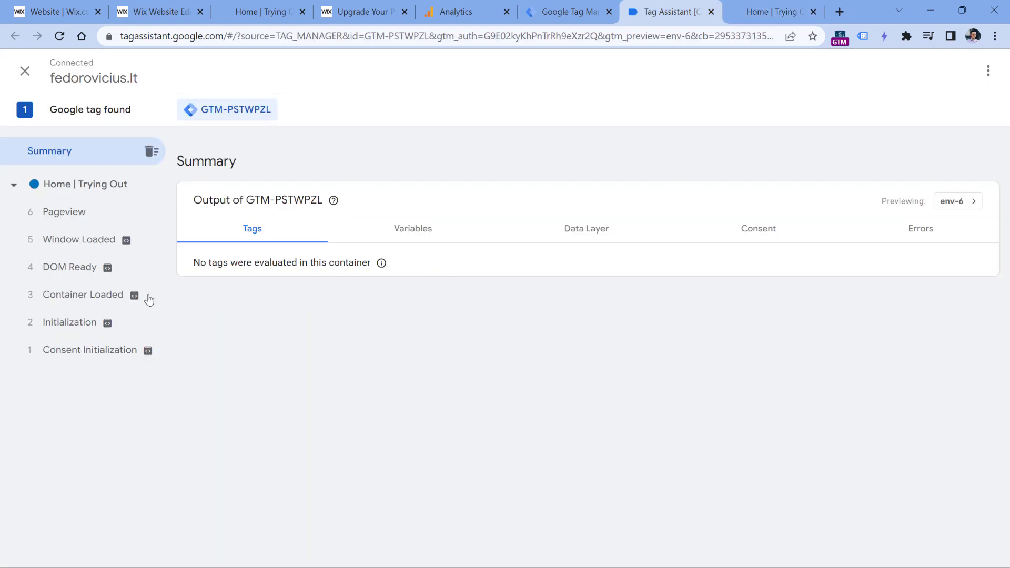
- Examine the home page's Pageview event in Tag Assistant, expanding its API call to read the url and title parameters
left_click(65, 212)
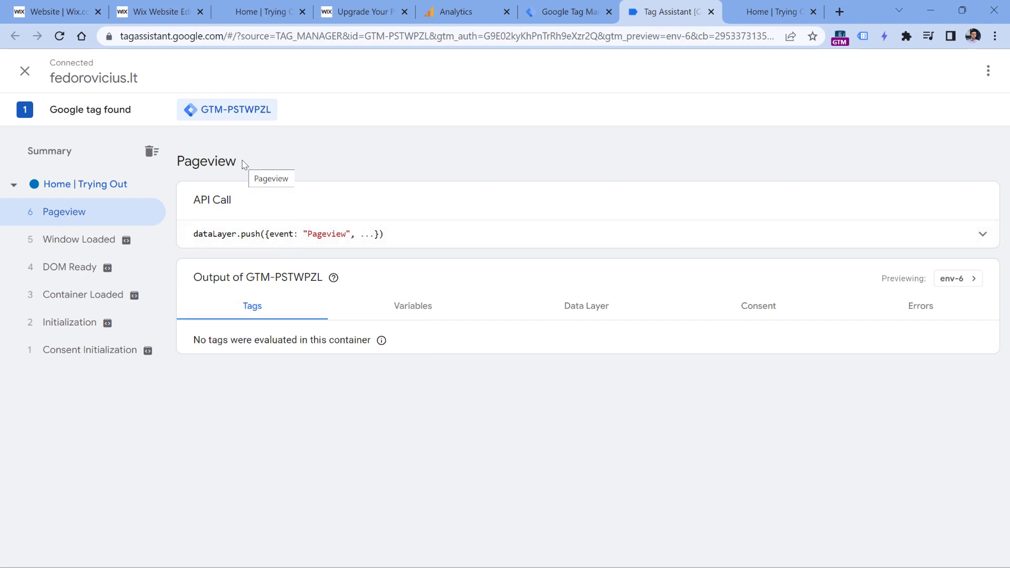
left_click(440, 231)
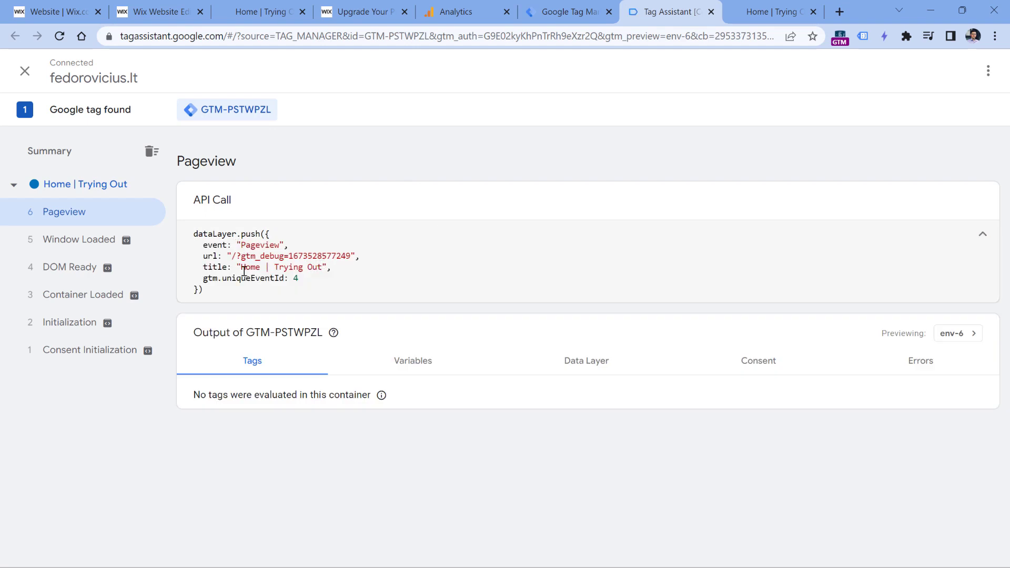
left_click_drag(234, 257, 353, 253)
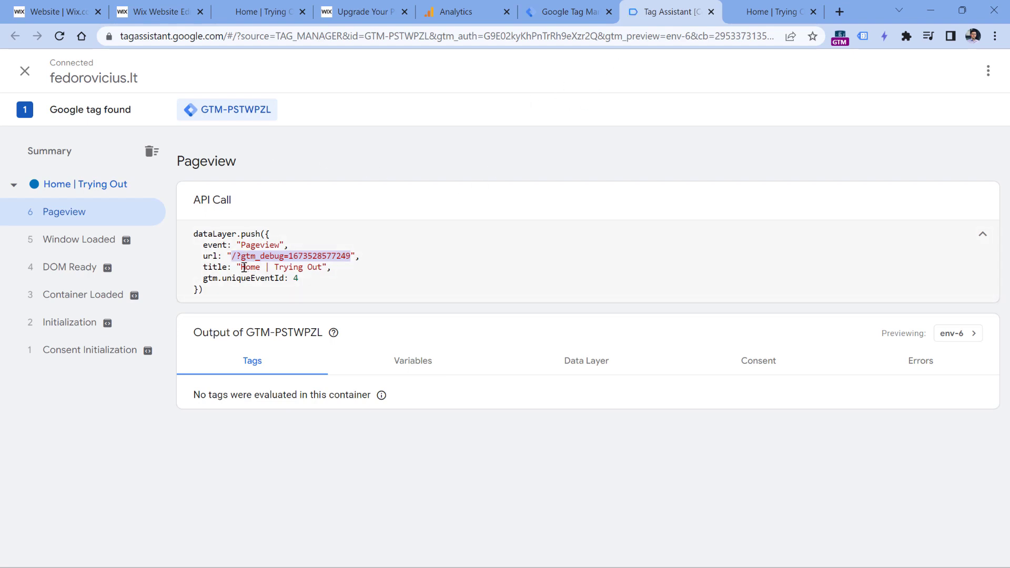
left_click_drag(241, 267, 321, 267)
left_click(322, 267)
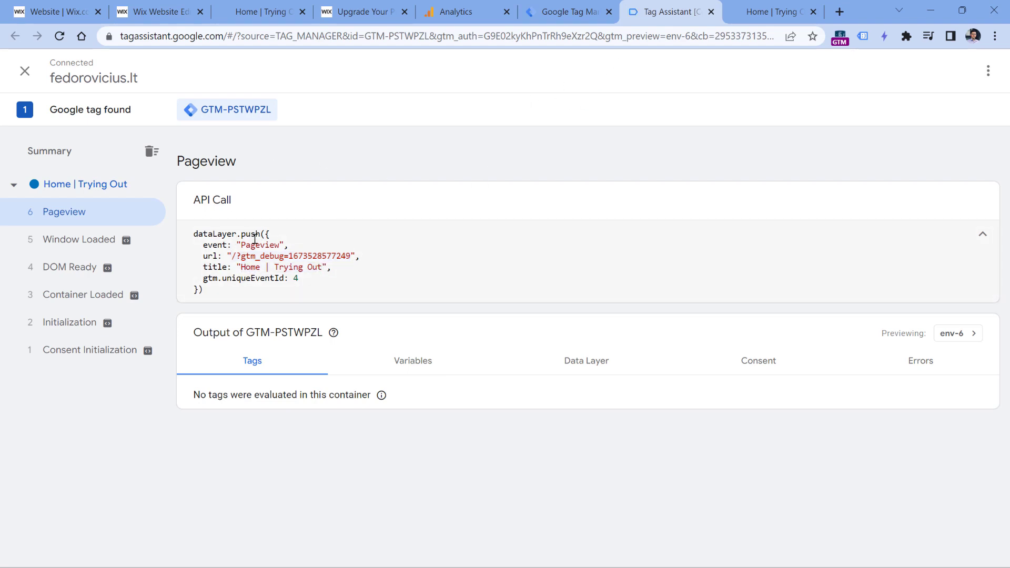
- Visit the site's My Blog page, examine its new Pageview event in Tag Assistant, and return to the Tag Manager workspace
left_click(769, 11)
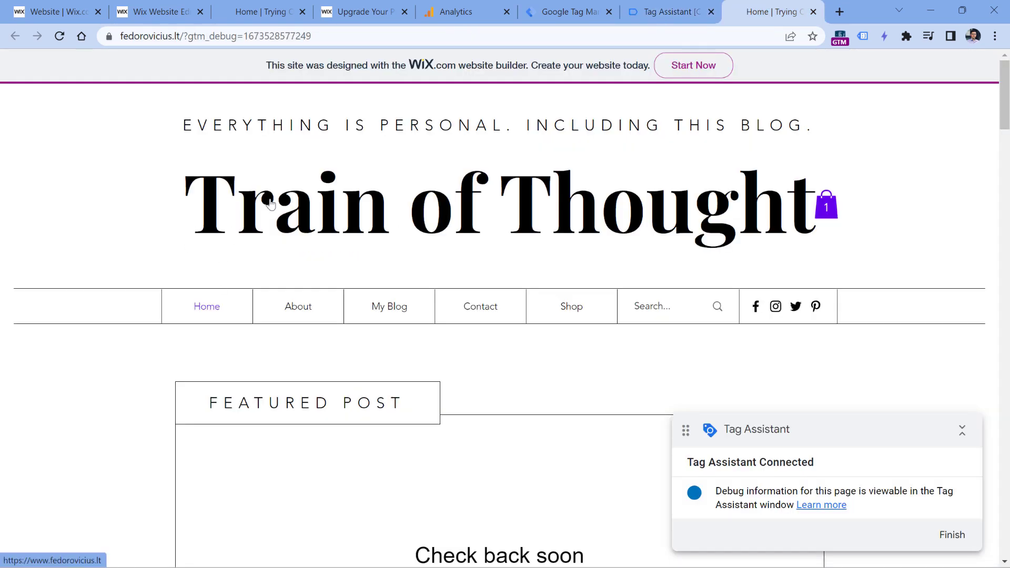
left_click(394, 312)
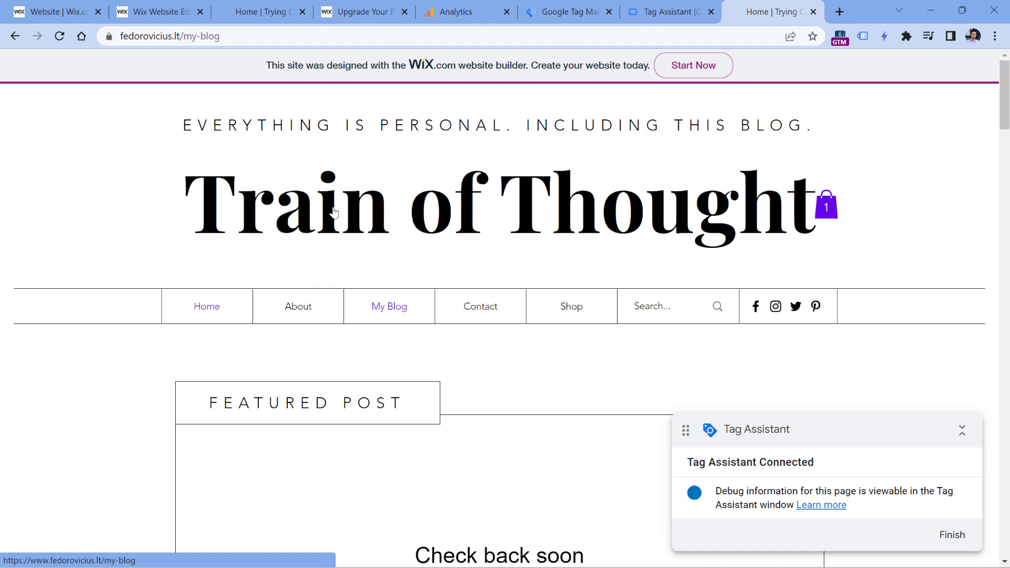
left_click(191, 36)
left_click(667, 11)
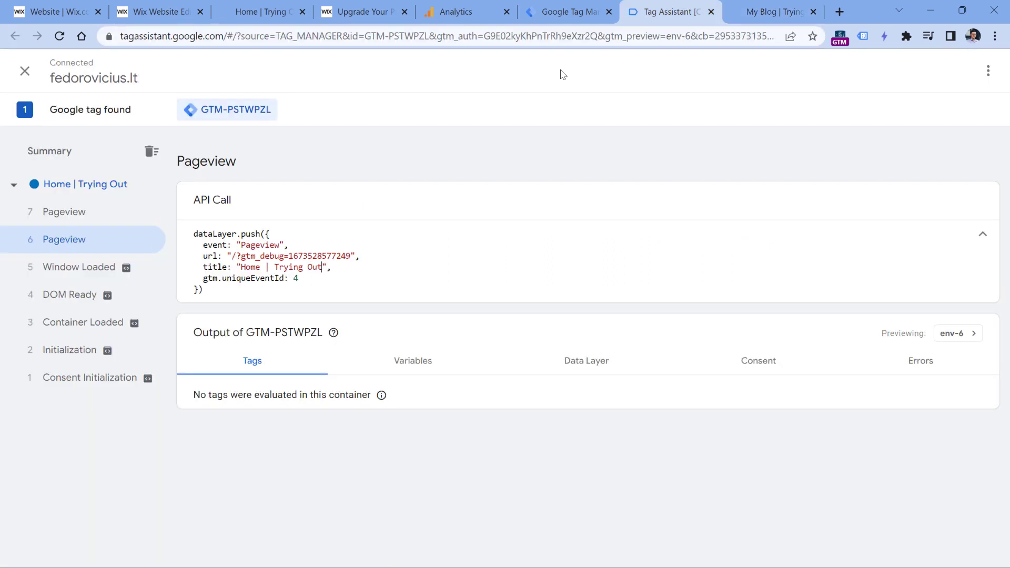
left_click(68, 216)
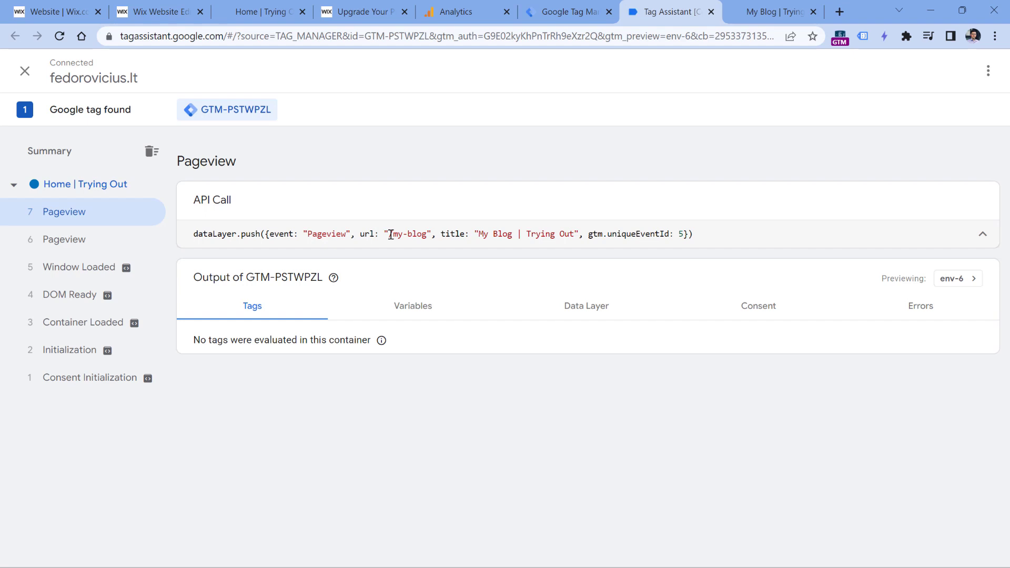
left_click(585, 7)
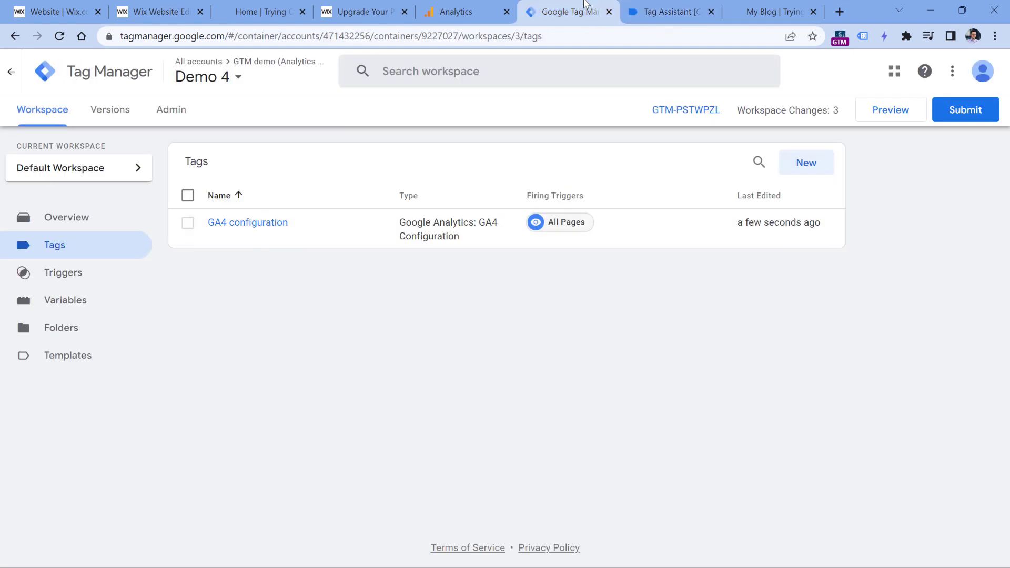
- Create a new trigger in the workspace with the Custom Event type
left_click(68, 278)
left_click(808, 166)
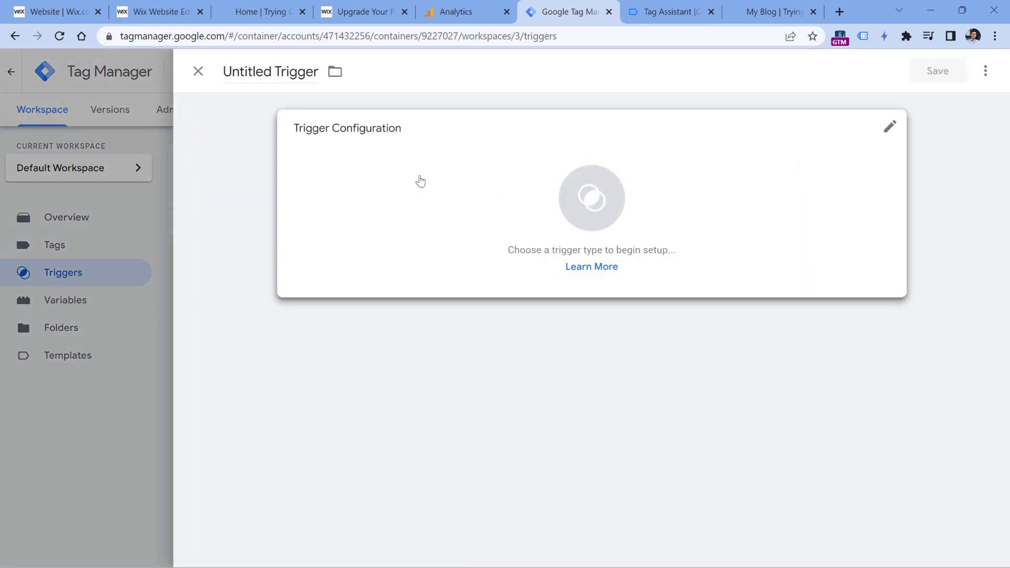
left_click(405, 200)
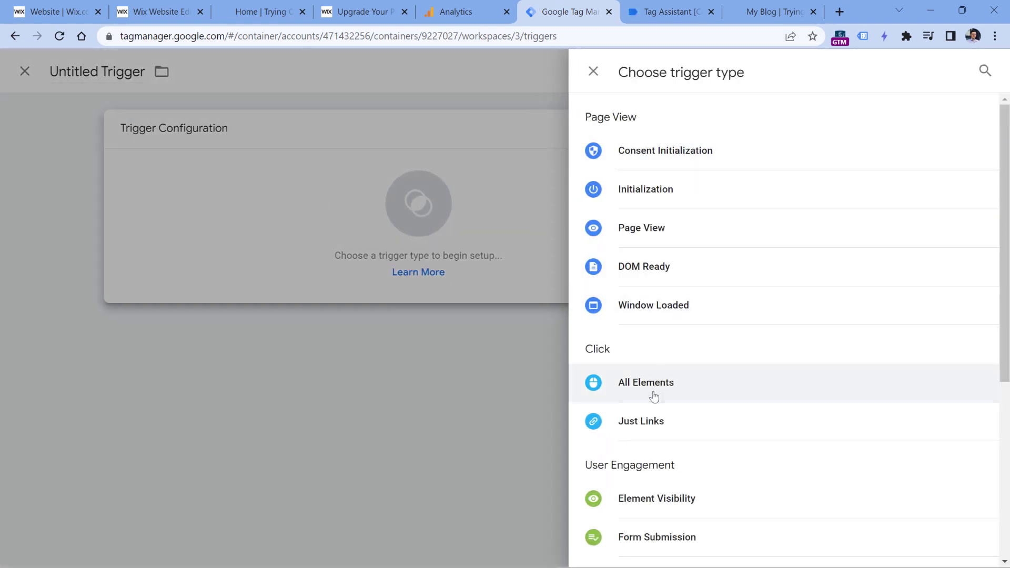
scroll(684, 432, "down", 4)
left_click(655, 483)
left_click(328, 268)
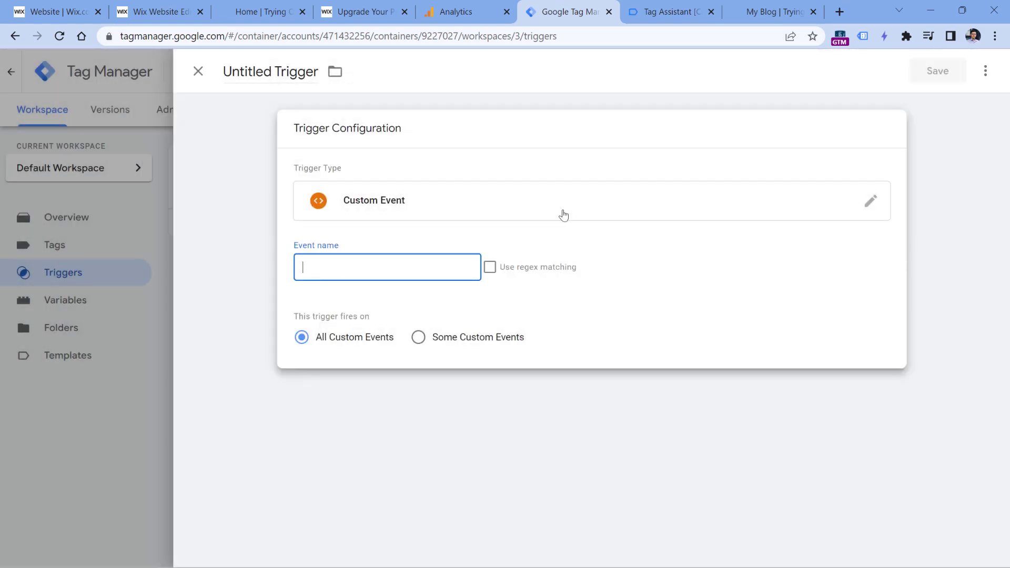
- Copy the event name Pageview from the API call in Tag Assistant and set it as the trigger's event name in Tag Manager
left_click(665, 10)
double_click(313, 235)
key("ctrl+c")
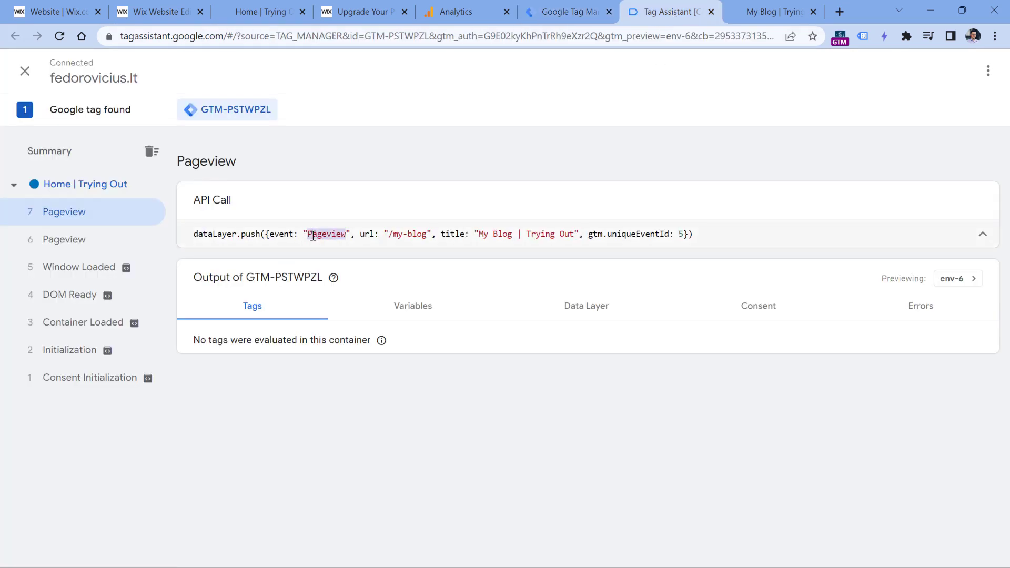
right_click(327, 236)
left_click(335, 241)
left_click(568, 12)
key("ctrl+v")
- Name the trigger "Custom - Pageview" and save it
left_click(271, 66)
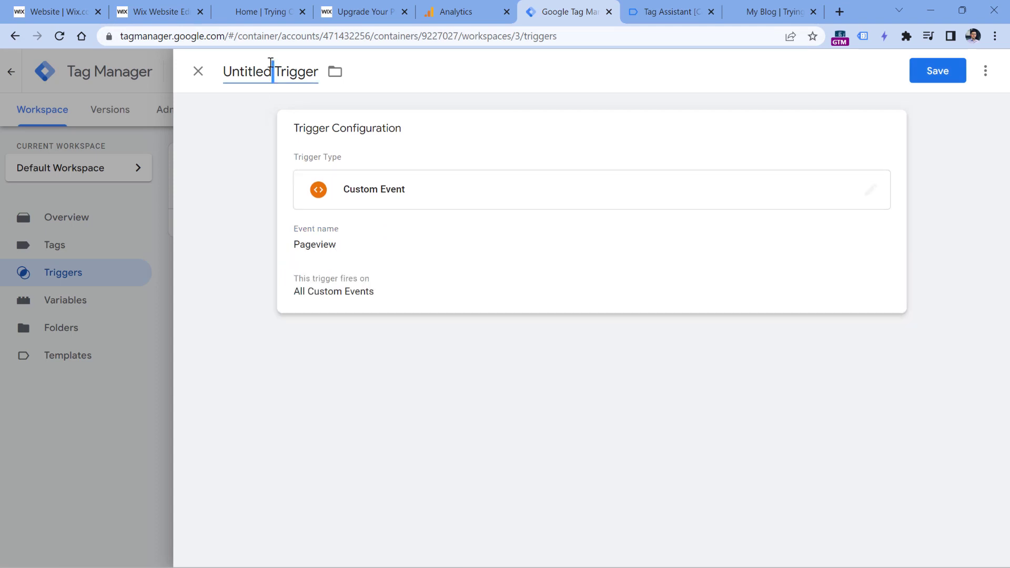
type("Custom -")
key("ctrl+v")
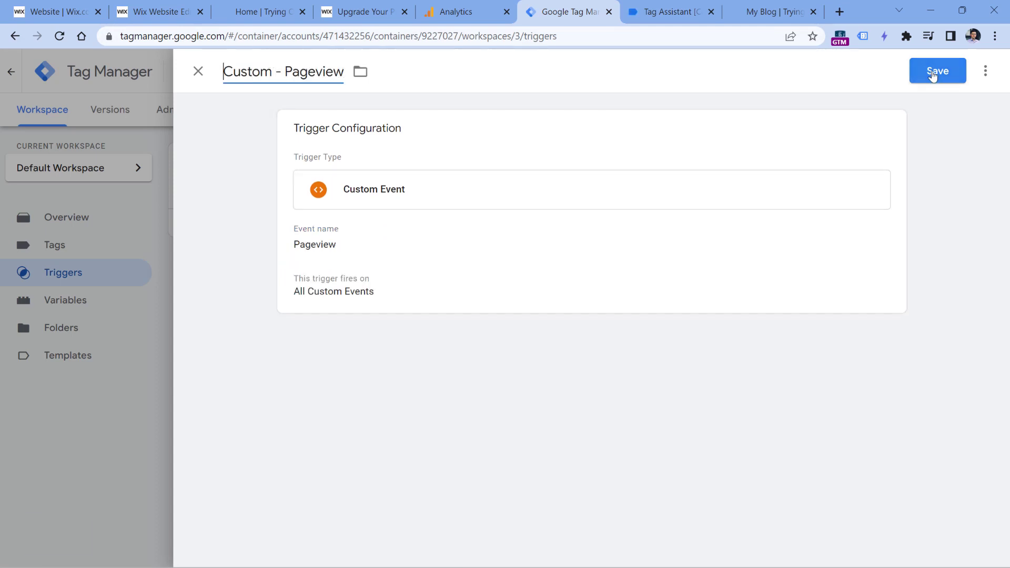
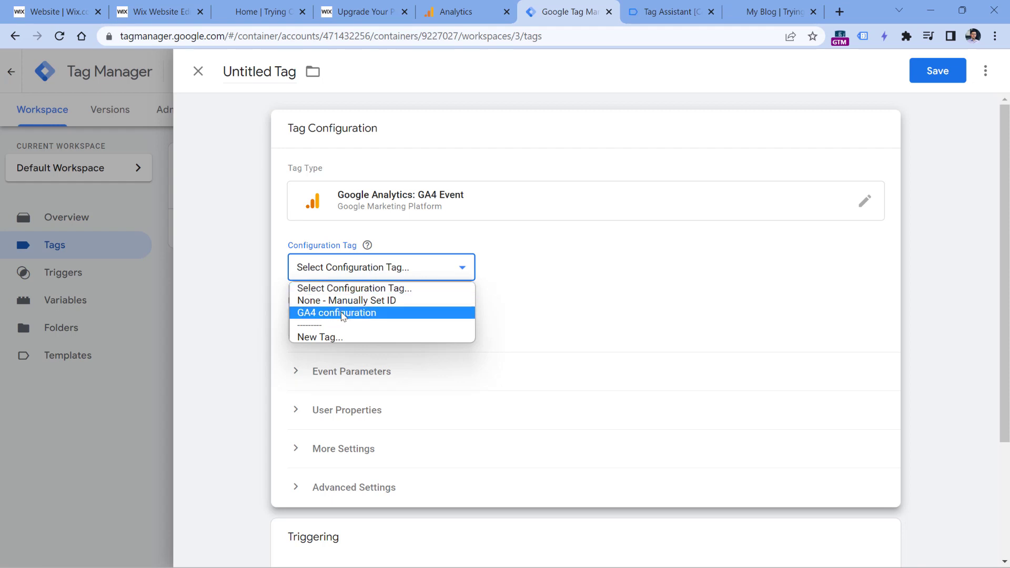
- Set the GA4 Event tag's configuration tag to GA4 configuration and its event name to page_view
left_click(343, 314)
left_click(345, 318)
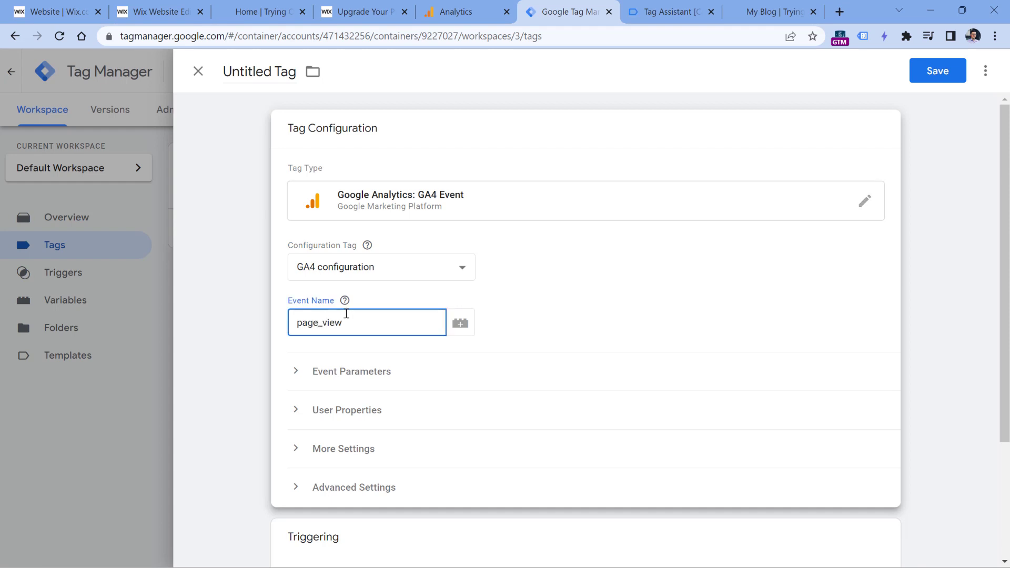
- Check the Pageview parameters in Tag Assistant and add two event parameters to the tag, named page_location and page_title
left_click(349, 377)
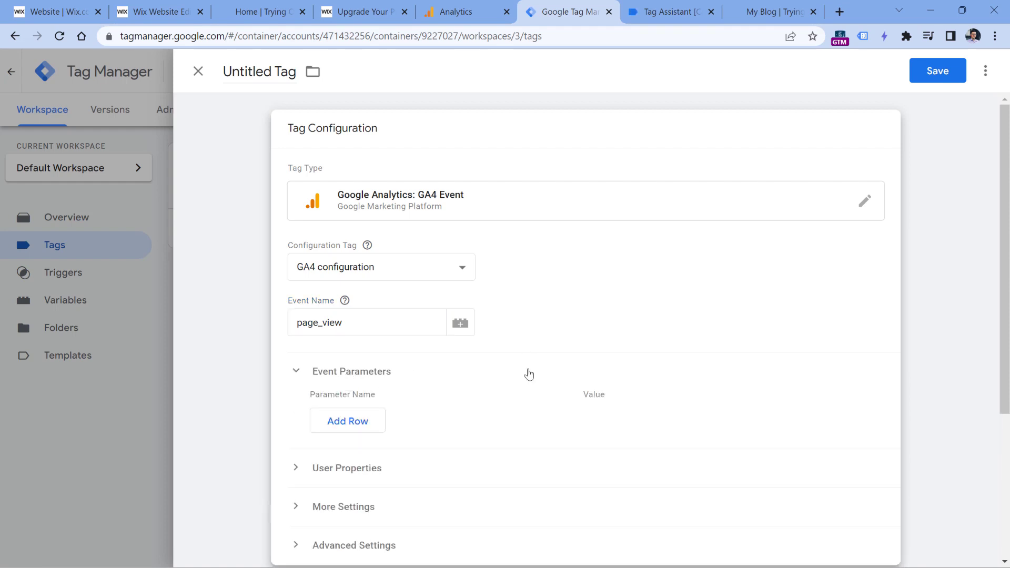
left_click(673, 7)
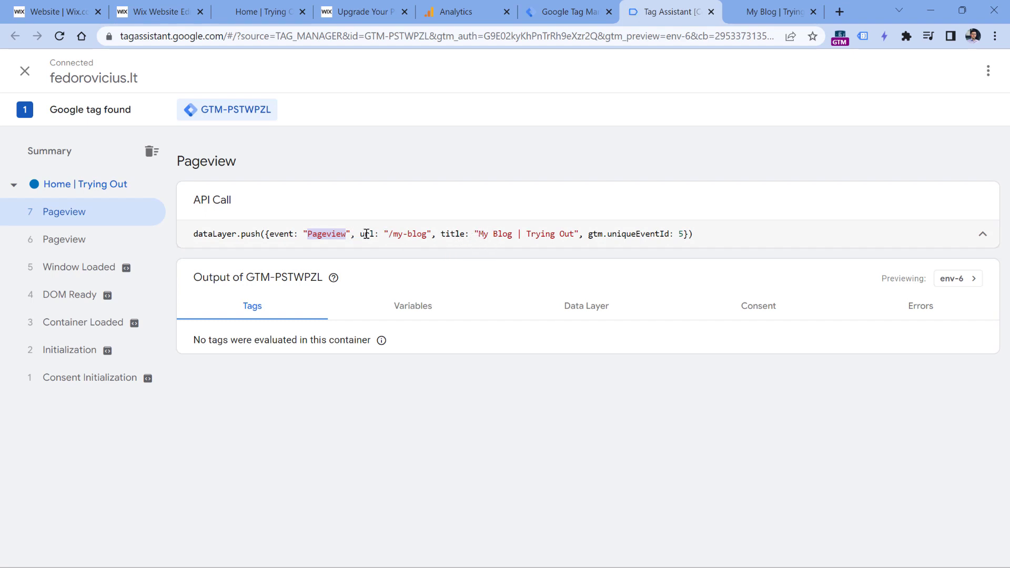
left_click(569, 11)
left_click(348, 422)
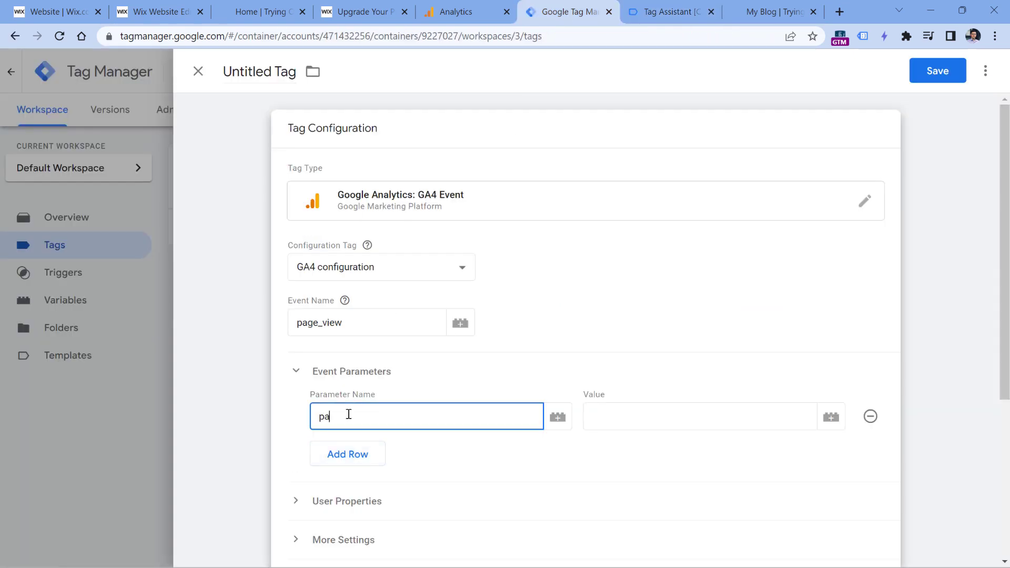
type("page_location")
left_click(351, 457)
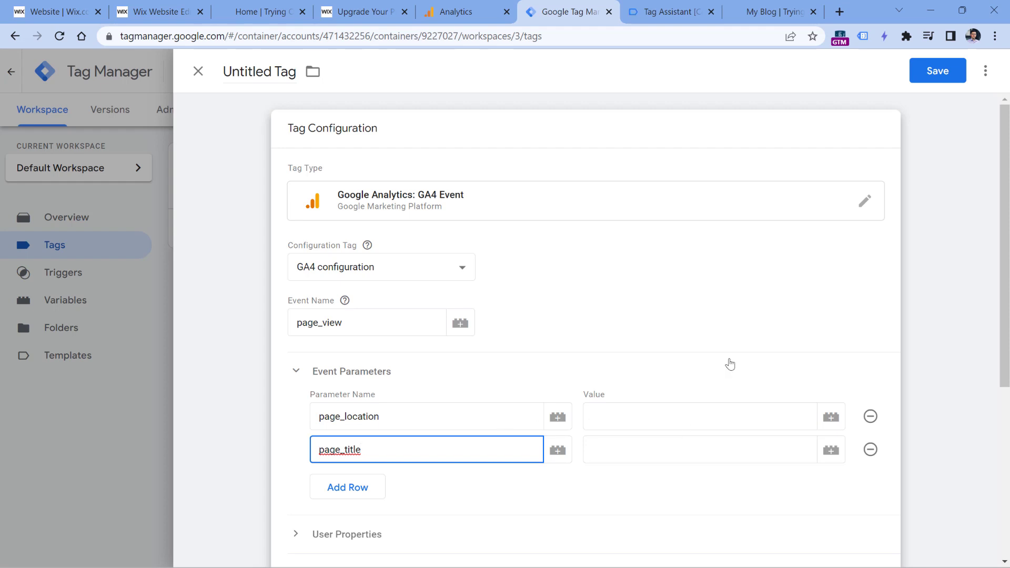
- Check the Pageview event's url value in Tag Assistant and set the page_location value to the Page Hostname variable
left_click(667, 11)
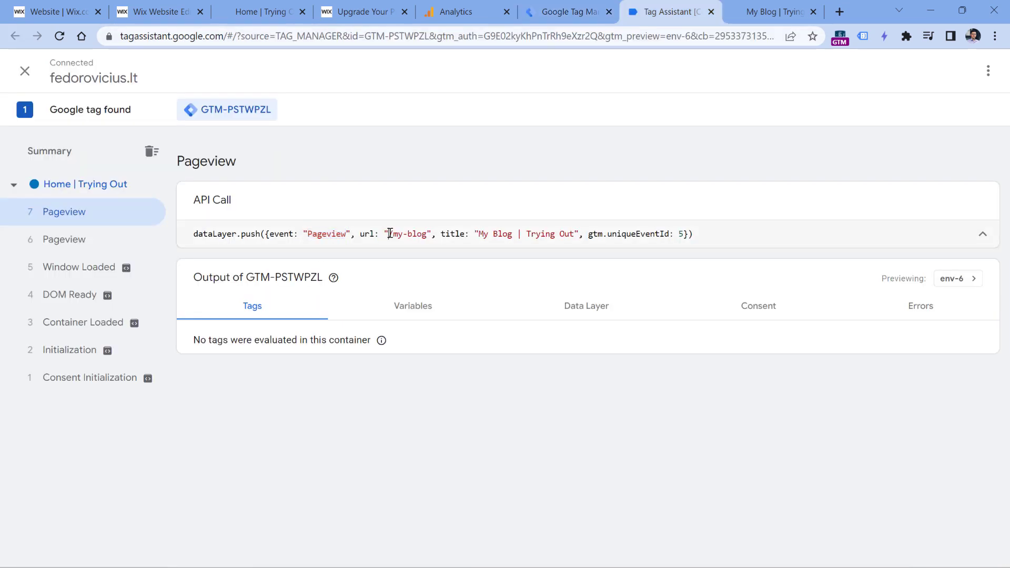
left_click_drag(390, 234, 427, 235)
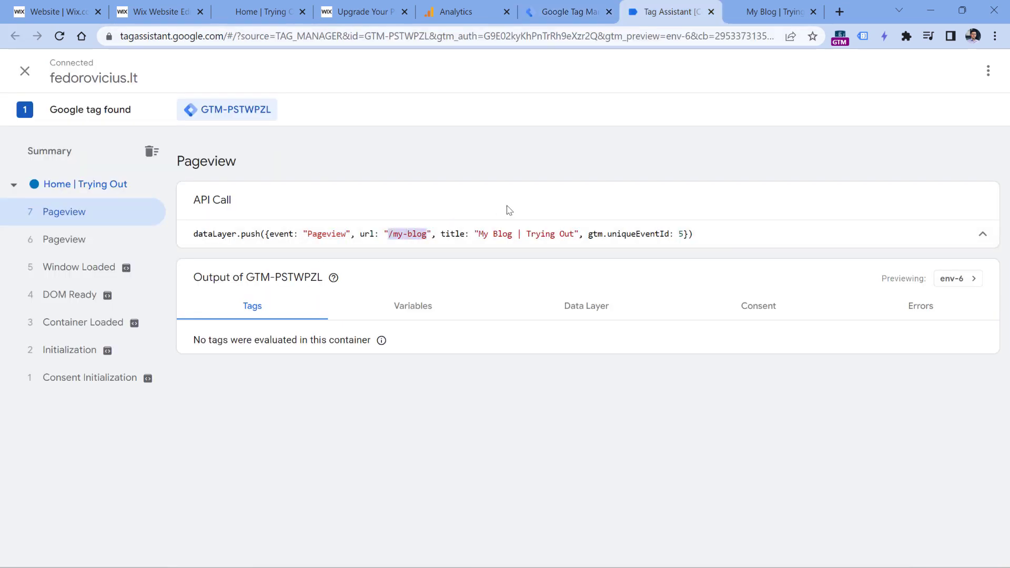
left_click(567, 5)
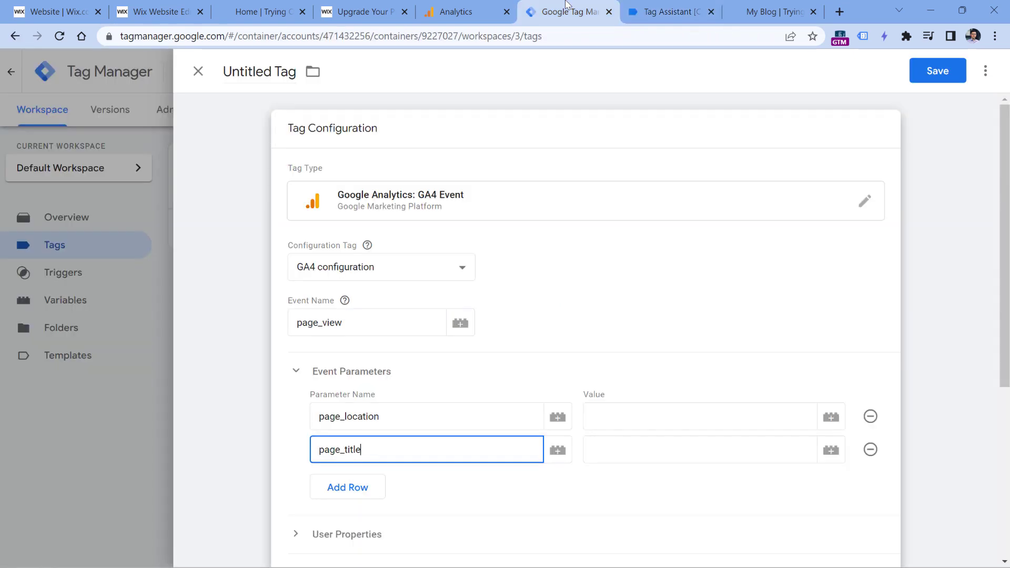
left_click(668, 410)
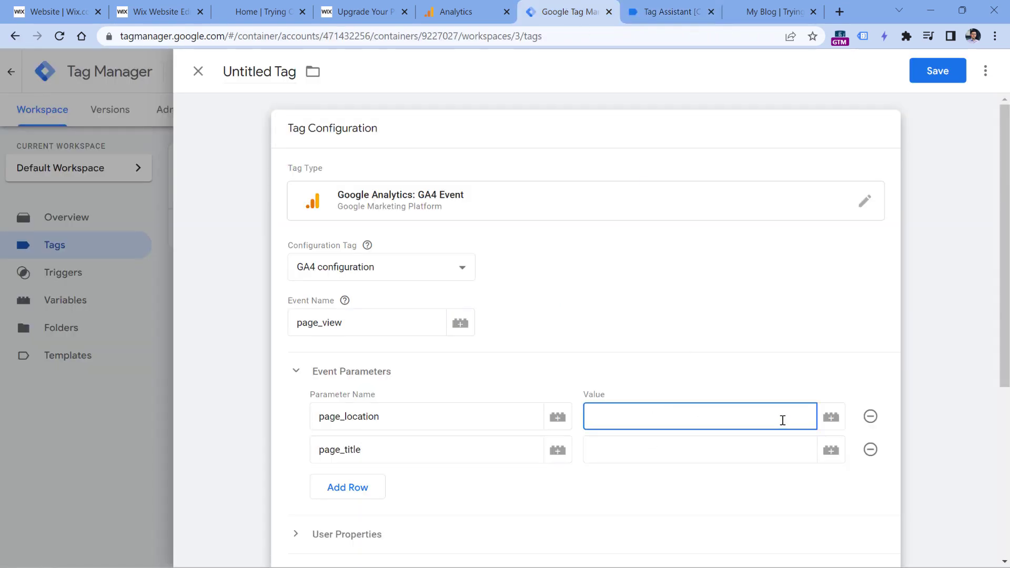
left_click(831, 419)
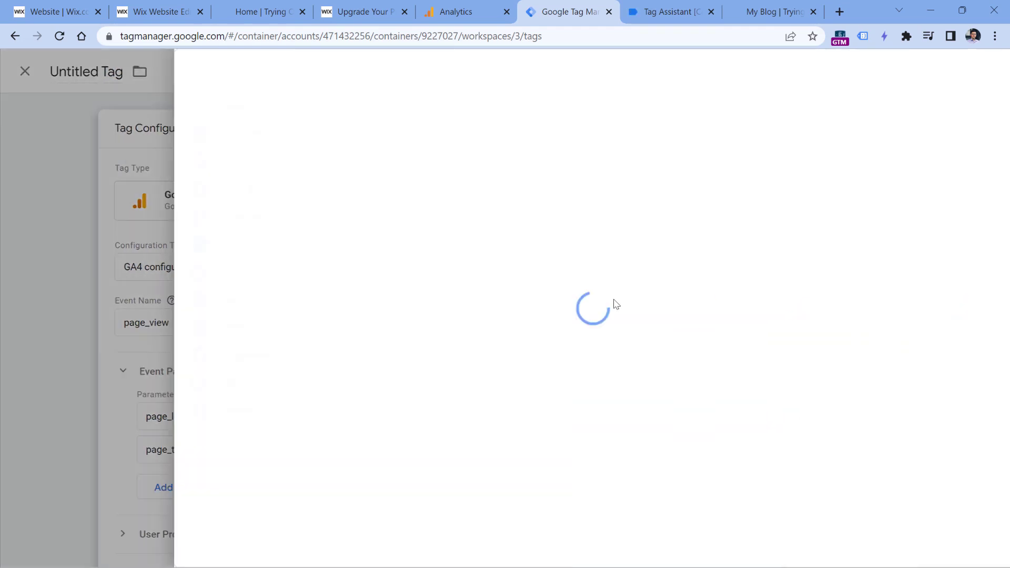
left_click(270, 329)
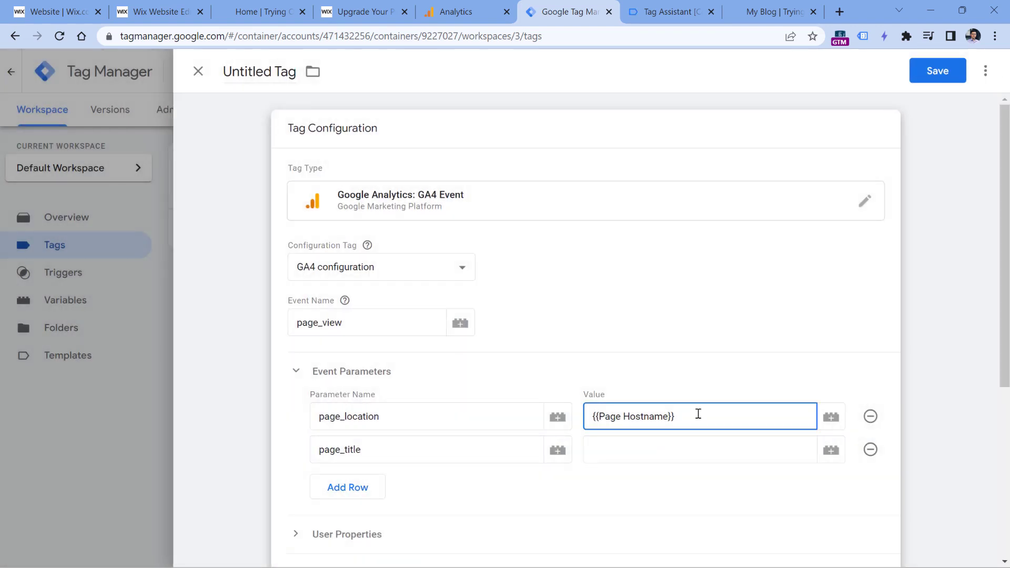
- Review the url parameter in Tag Assistant and start a new Data Layer Variable for the page_location value in Tag Manager
left_click(665, 18)
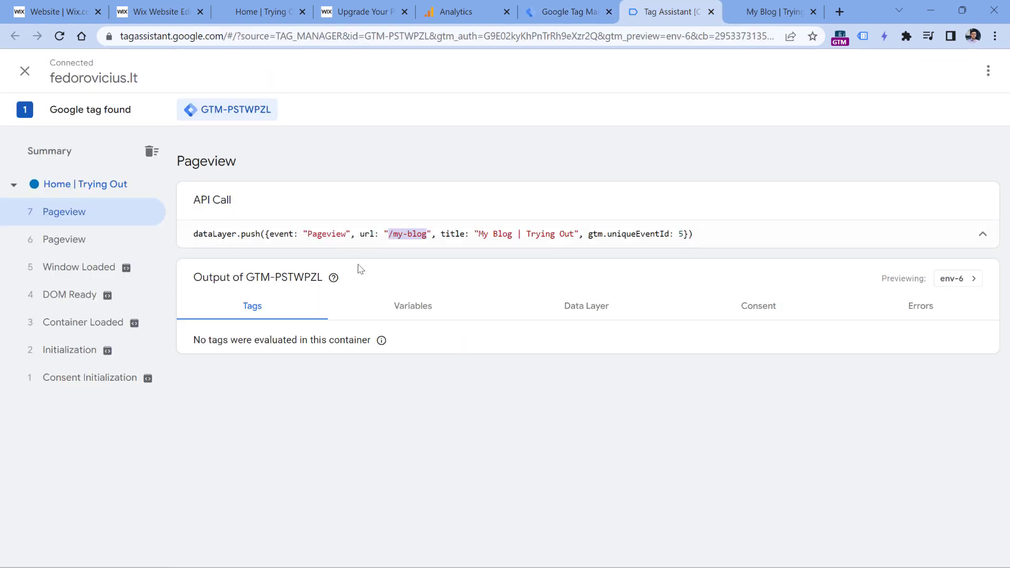
left_click_drag(362, 232, 373, 232)
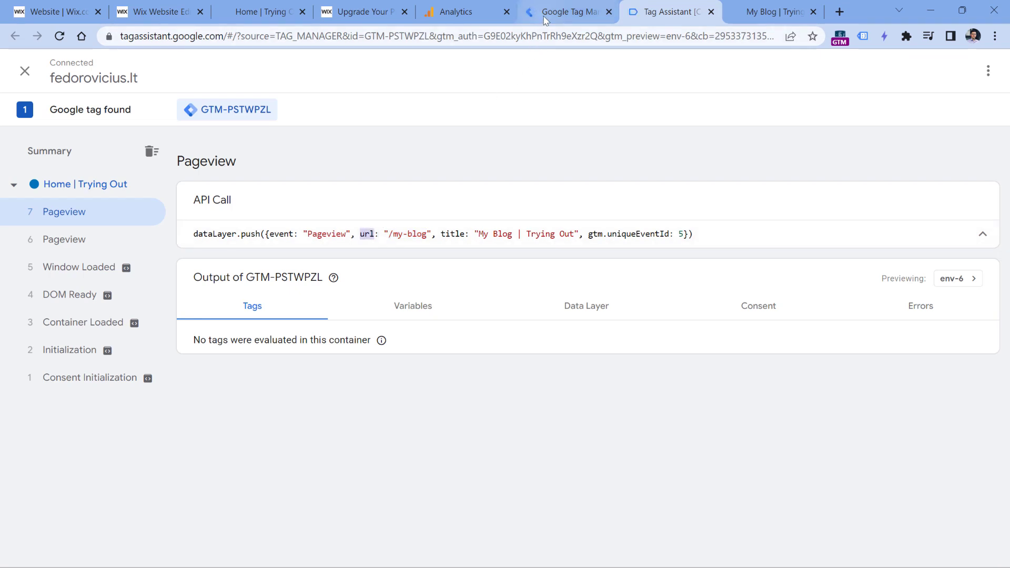
left_click_drag(361, 233, 194, 232)
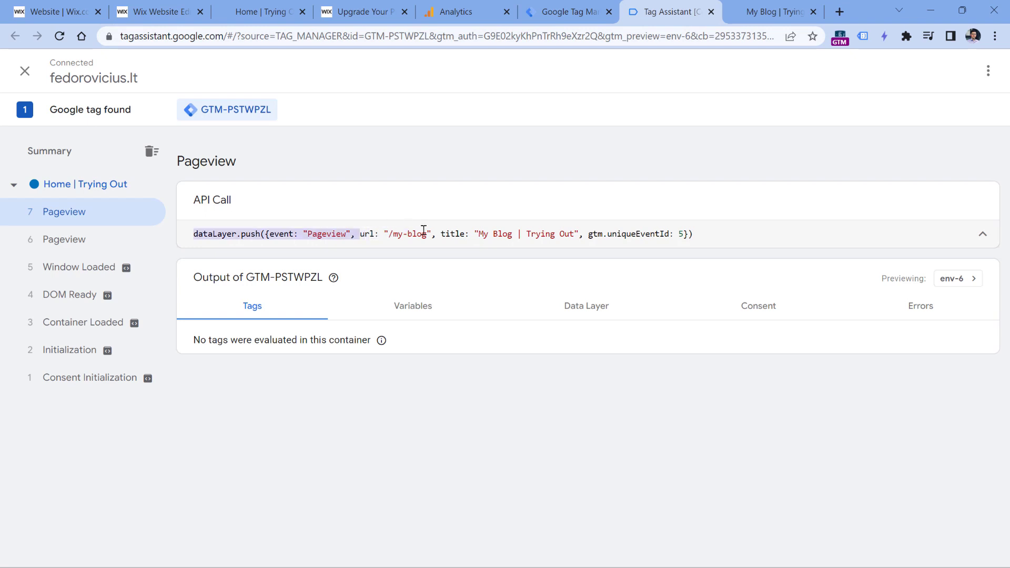
left_click(433, 231, "shift")
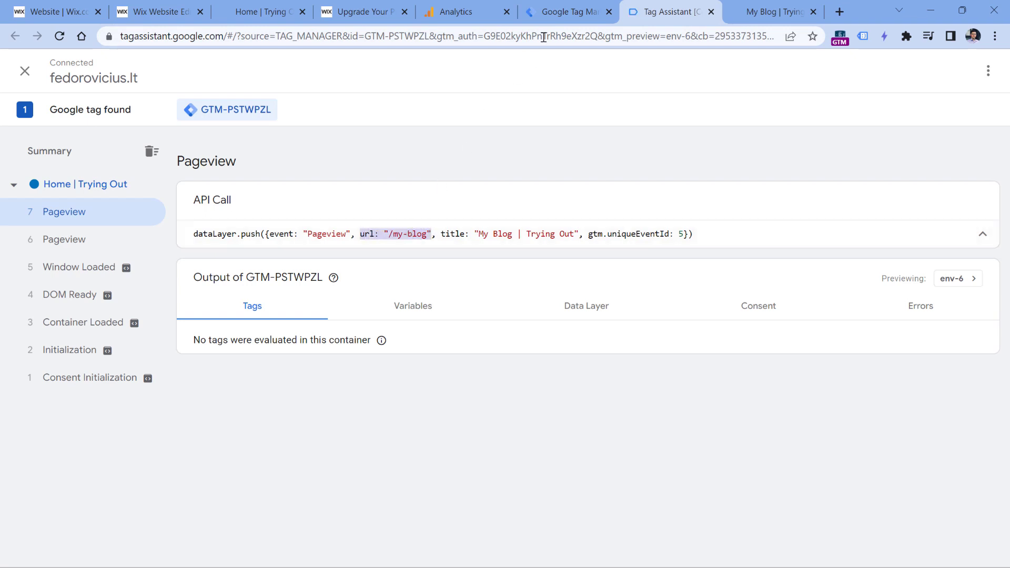
left_click(574, 10)
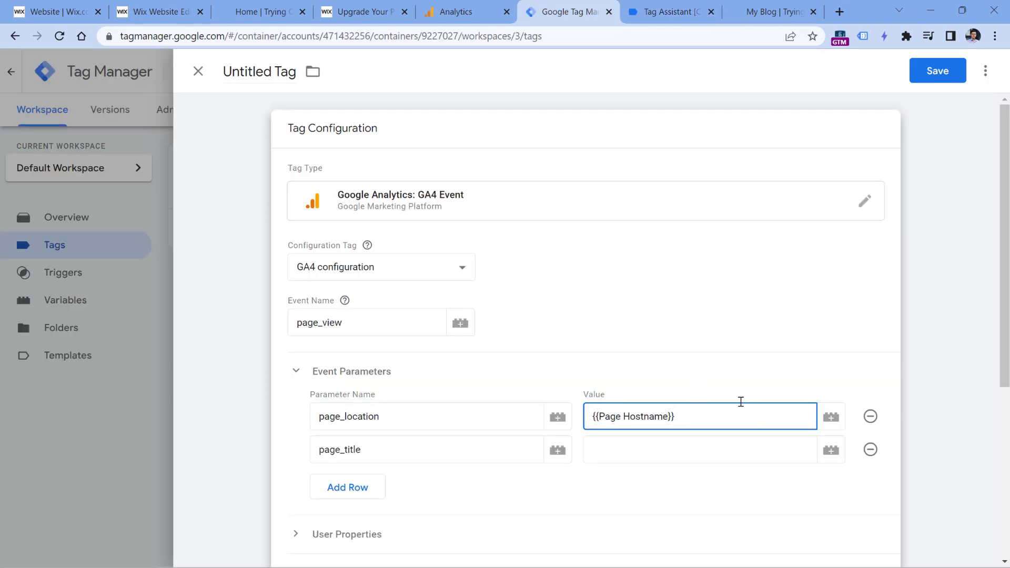
left_click(831, 420)
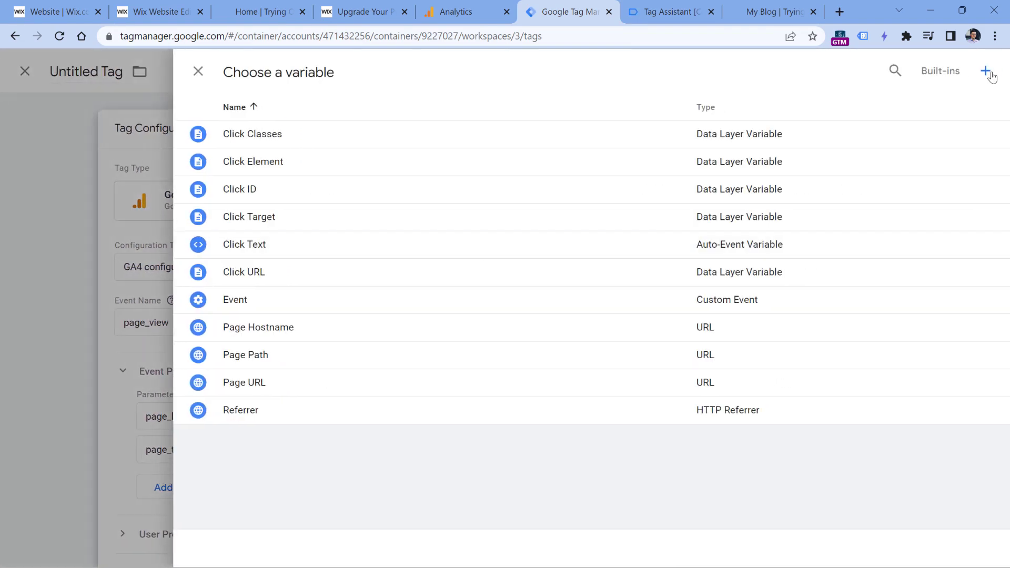
left_click(986, 74)
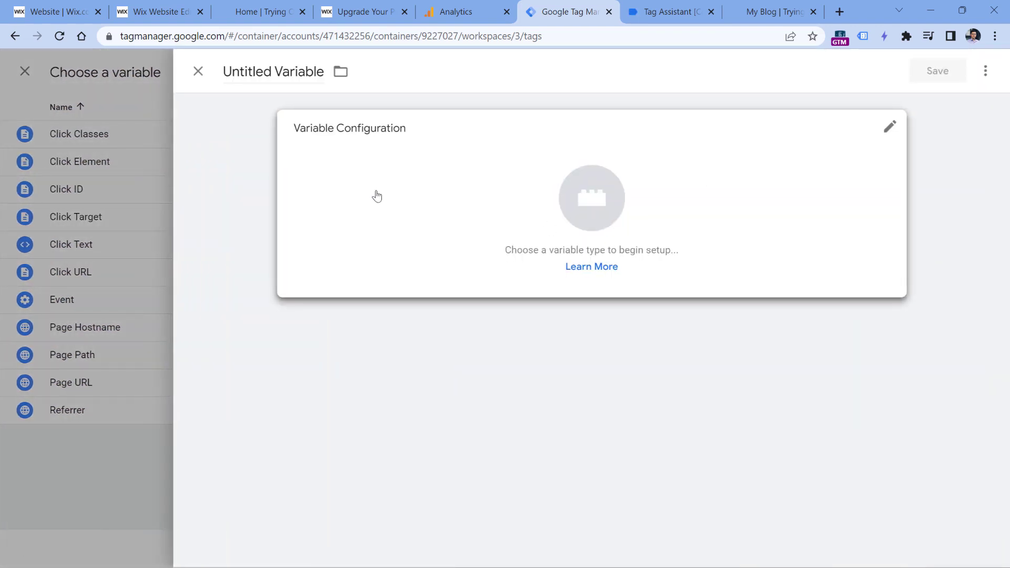
left_click(368, 227)
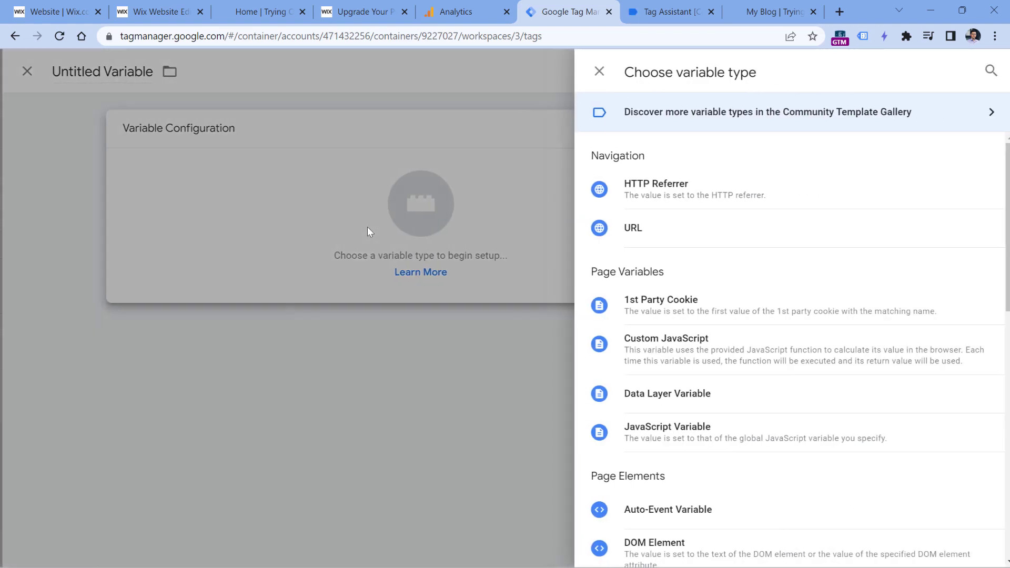
left_click(665, 398)
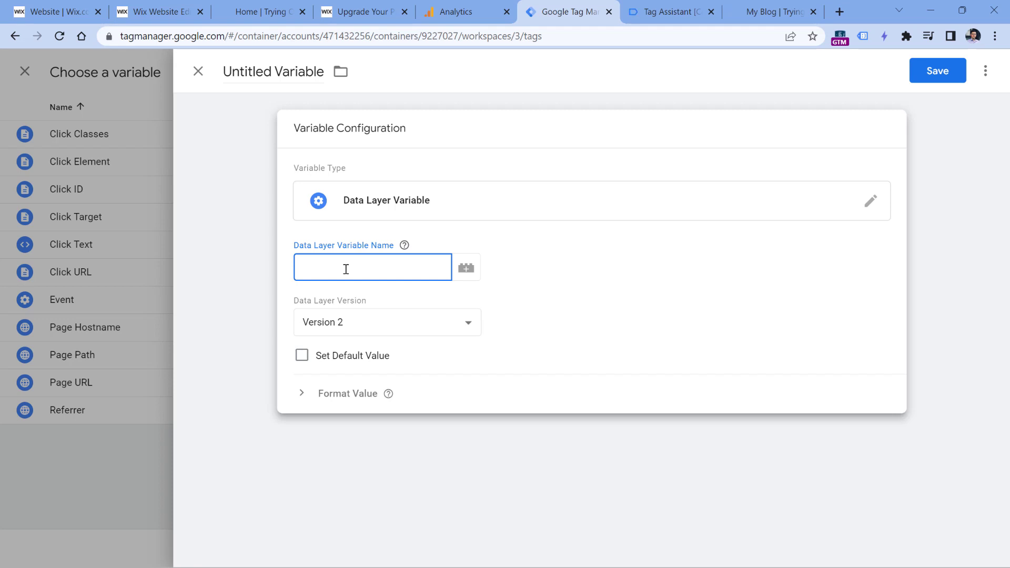
- Set the data layer variable name to url, matching the parameter of the Pageview event in Tag Assistant
key("ctrl+Tab")
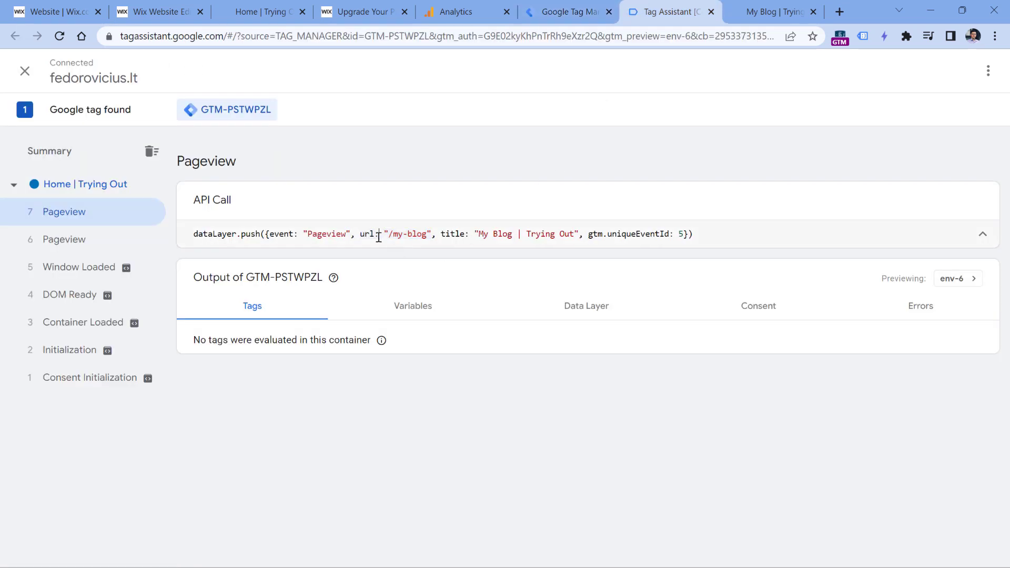
double_click(364, 234)
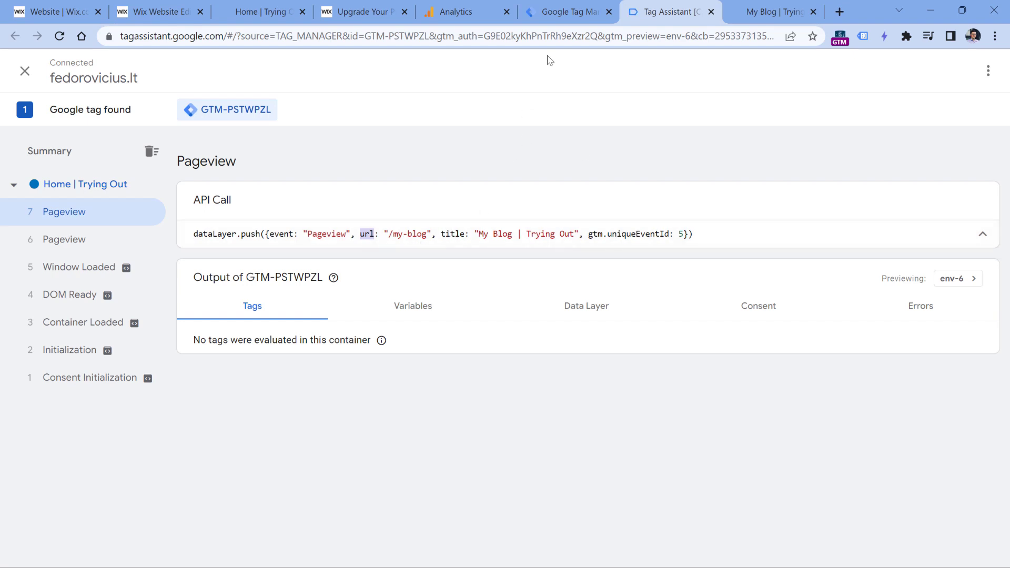
left_click(561, 17)
left_click(653, 11)
left_click_drag(387, 234, 426, 231)
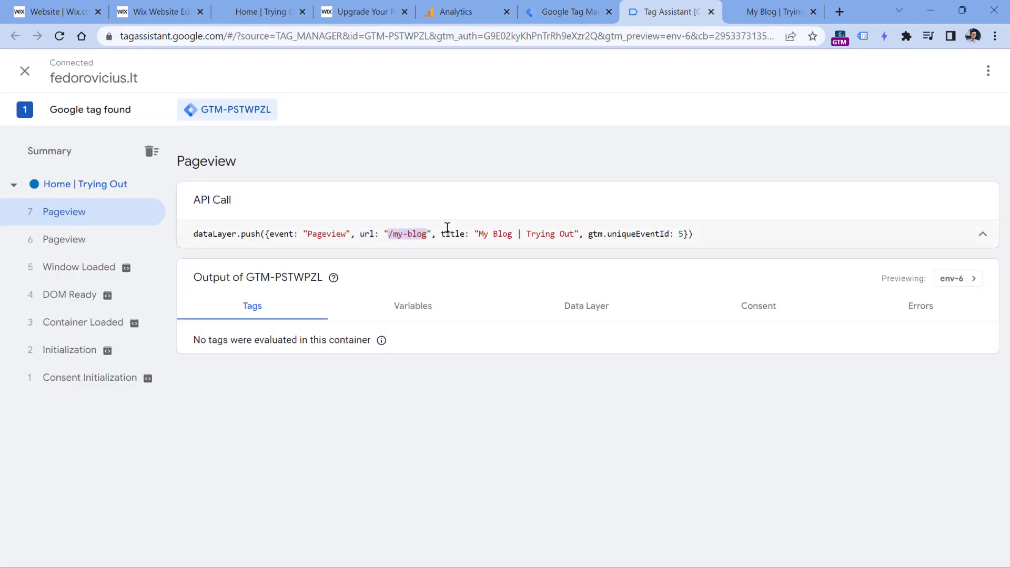
left_click(550, 17)
- Name the variable "dlv - url" and save it, appending it after Page Hostname in the page_location value
left_click(274, 70)
type("d")
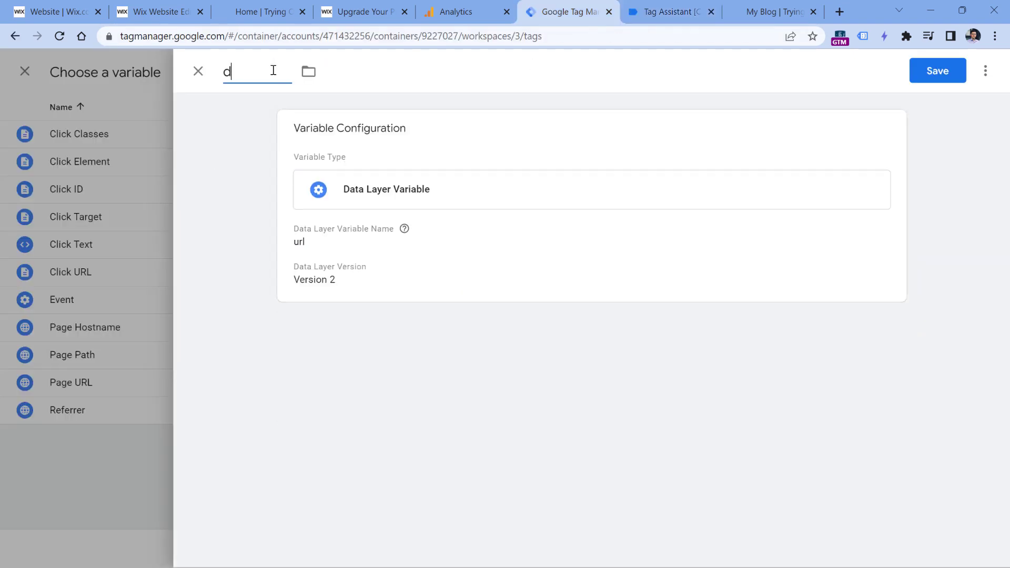
type("lv - Pageview")
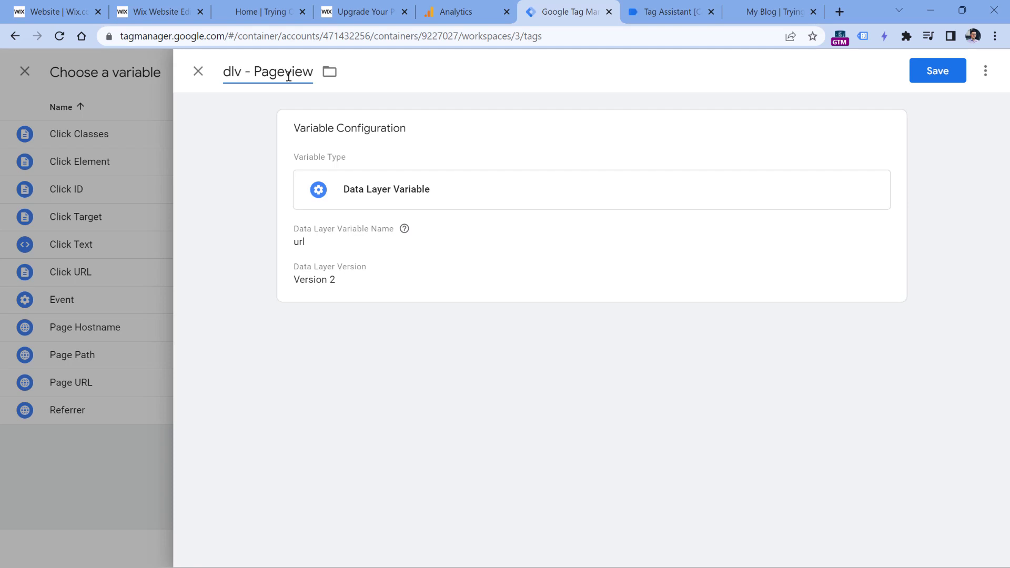
double_click(289, 76)
type("url")
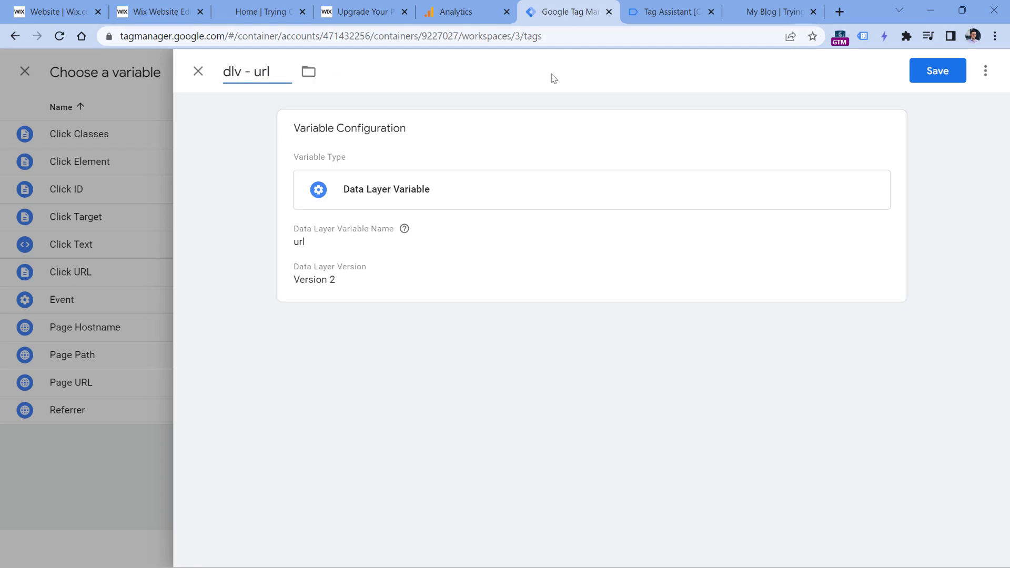
left_click(925, 79)
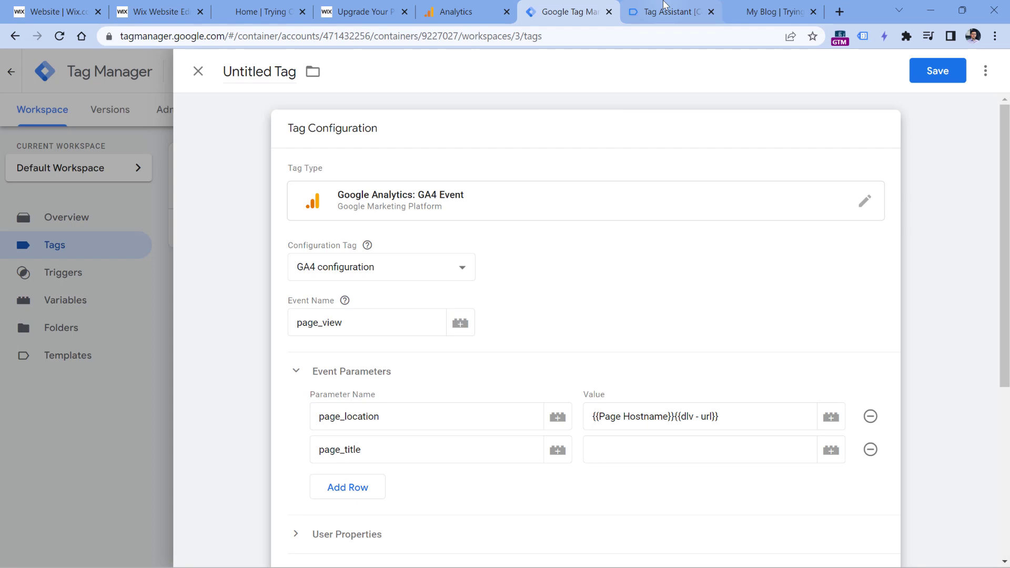
- Review the Page Hostname value and the protocol in the Page URL value of the Pageview event in Tag Assistant
left_click(664, 7)
scroll(271, 455, "down", 2)
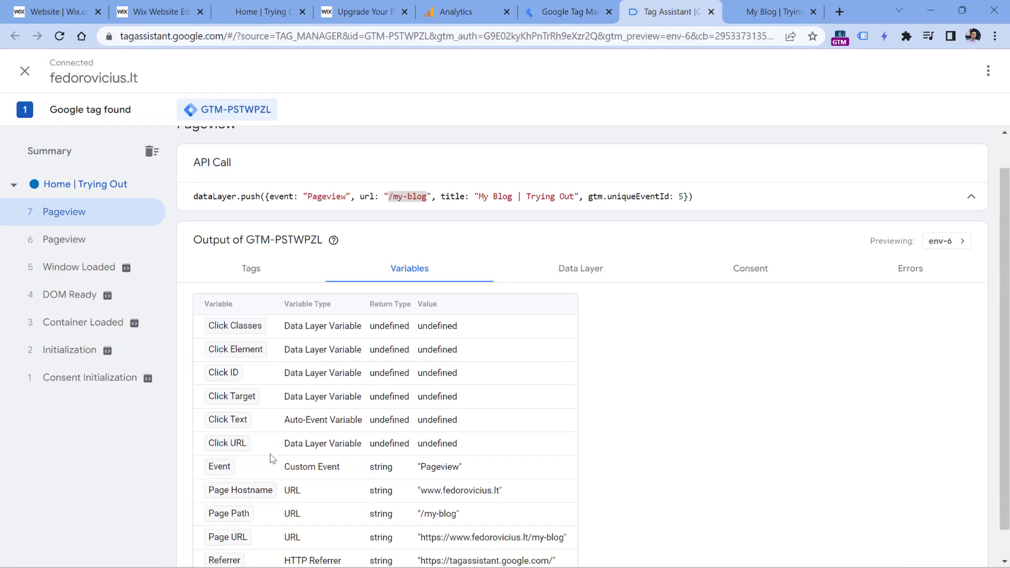
left_click_drag(421, 460, 499, 461)
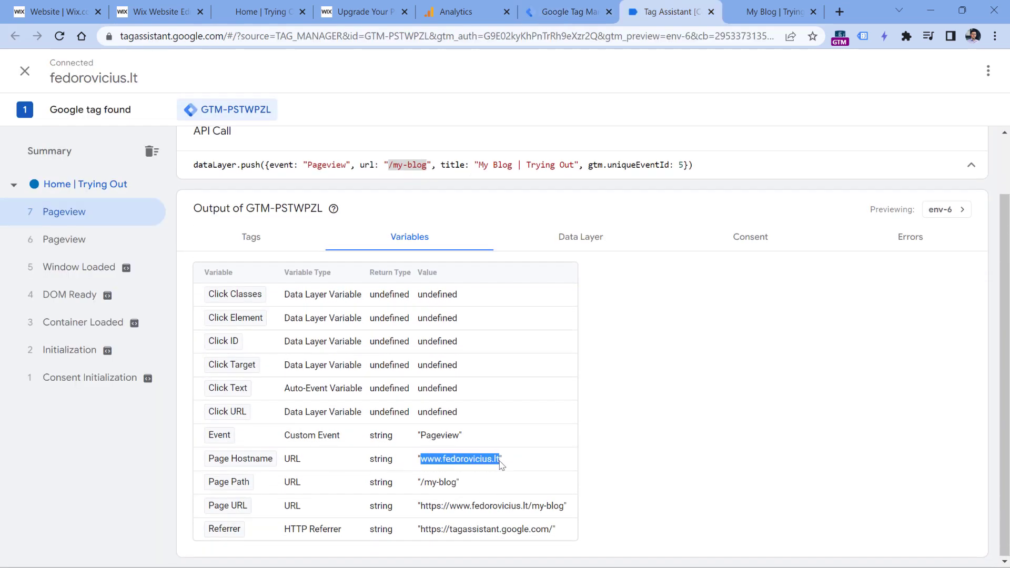
left_click_drag(420, 508, 442, 510)
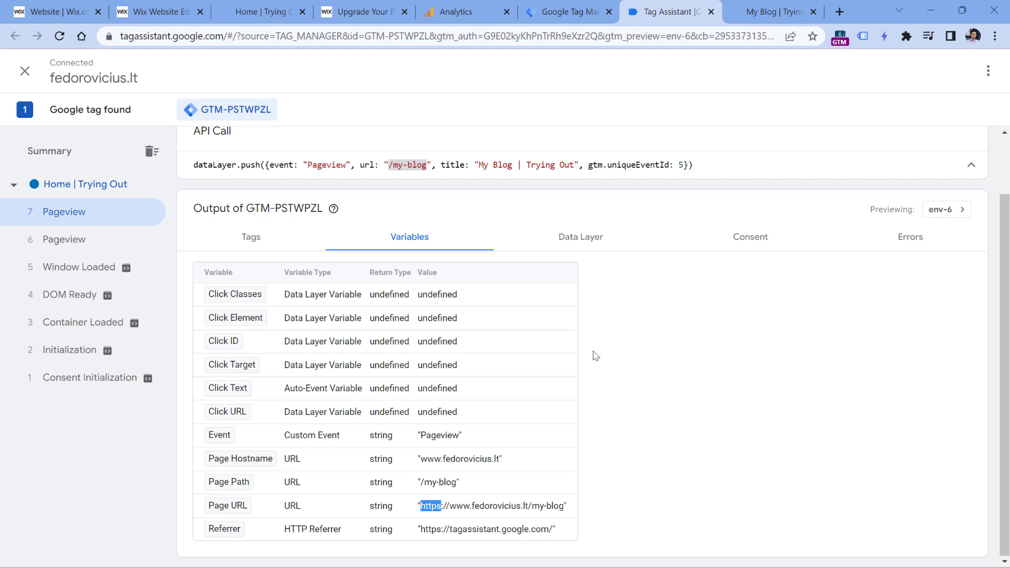
- In Tag Manager, create a new URL variable for the page_location value with the component type Protocol
left_click(585, 3)
scroll(501, 311, "down", 2)
left_click(735, 276)
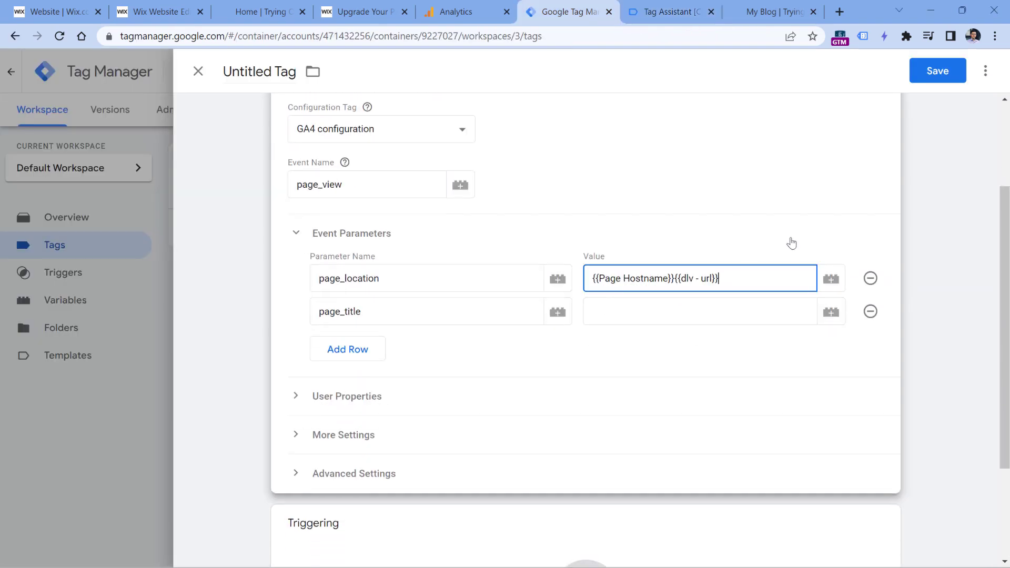
left_click(832, 283)
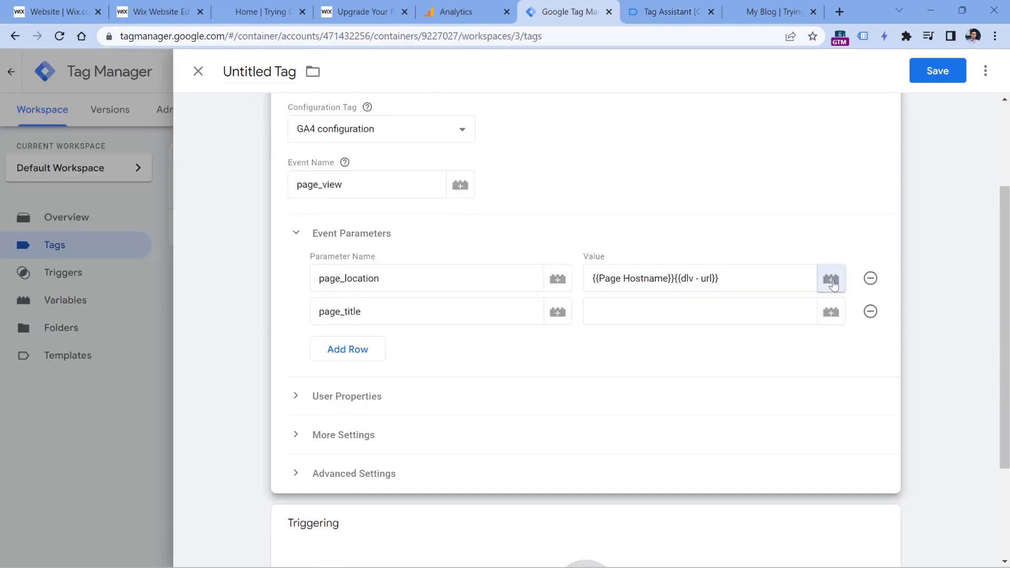
left_click(986, 73)
left_click(418, 150)
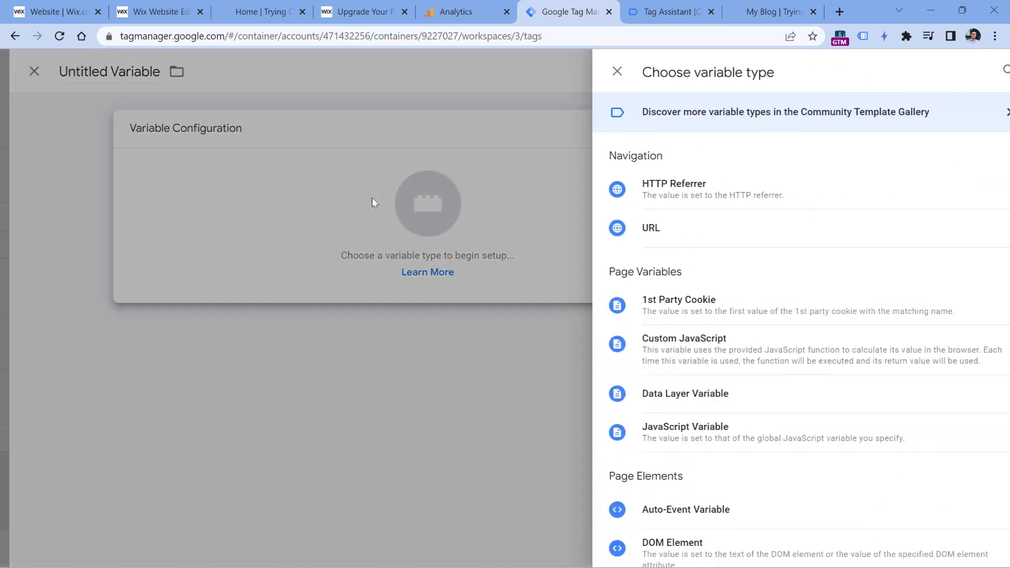
left_click(642, 229)
left_click(334, 269)
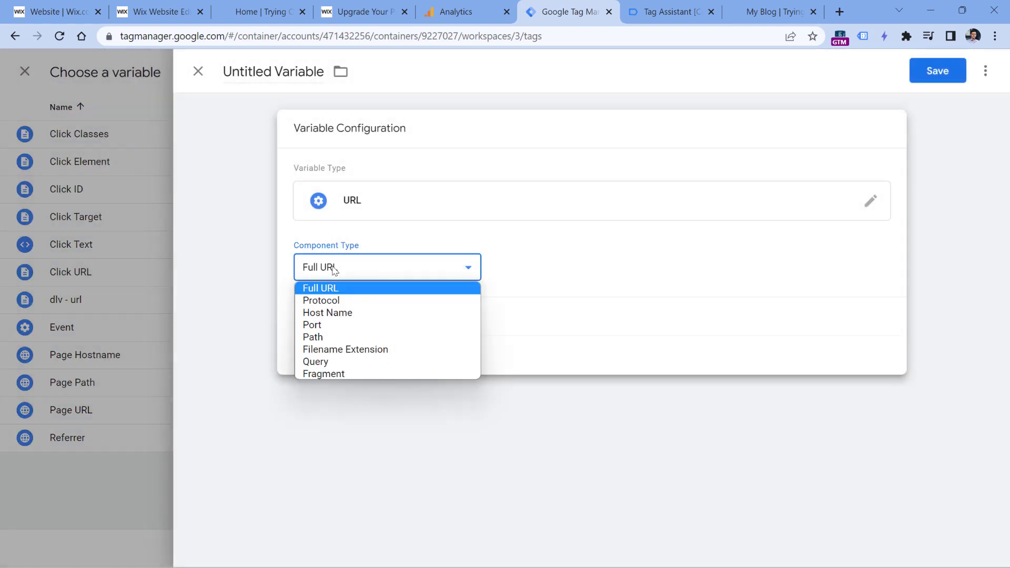
left_click(332, 303)
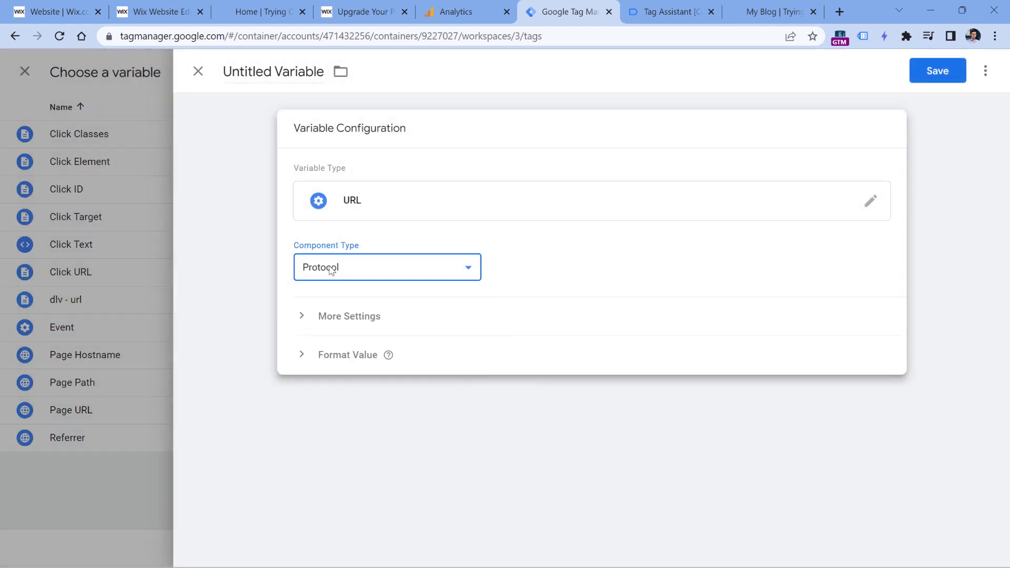
- Name the new URL variable "Protocol" and save it into the page_location value
left_click(272, 74)
type("protocol")
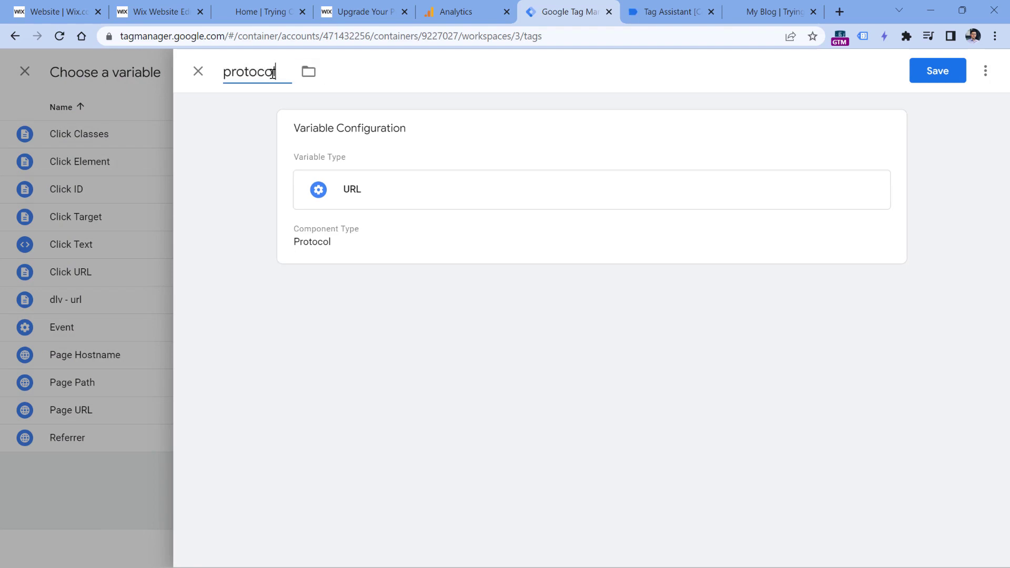
left_click(938, 70)
left_click(747, 501)
- Move {{Protocol}} from the end of the page_location value to its start, before {{Page Hostname}}
left_click_drag(768, 279, 719, 279)
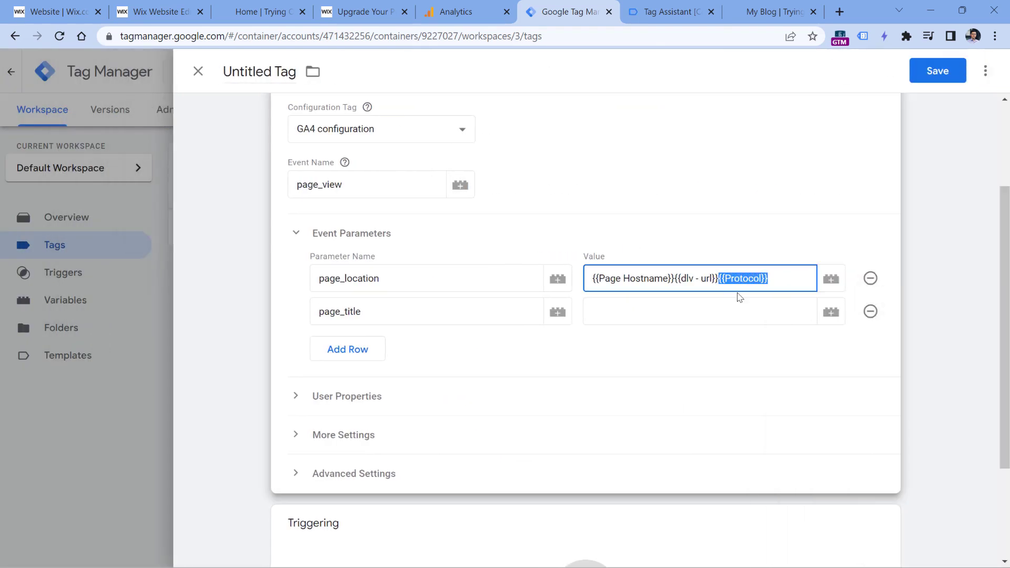
left_click(777, 277)
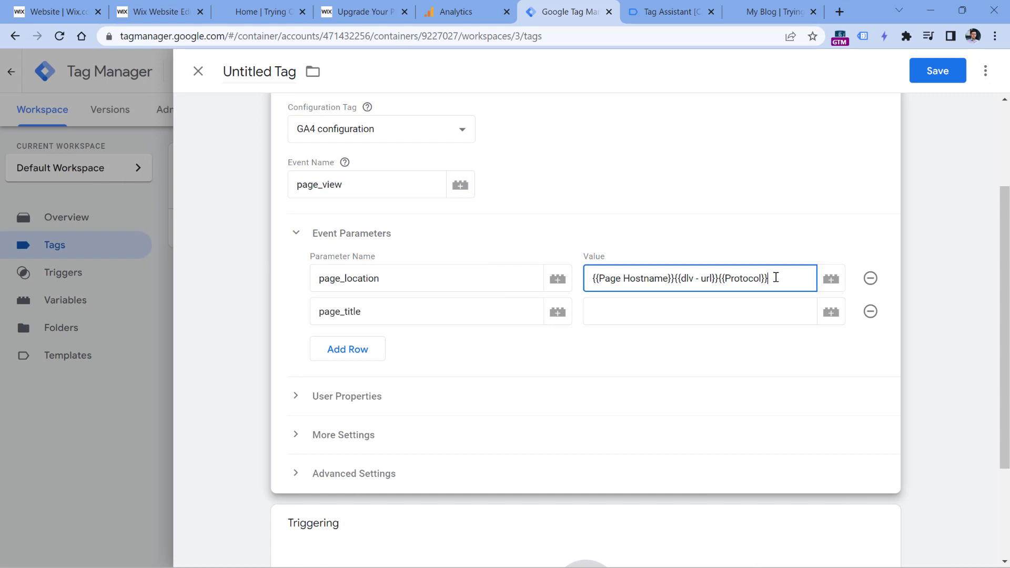
left_click_drag(769, 279, 719, 278)
key("ctrl+c")
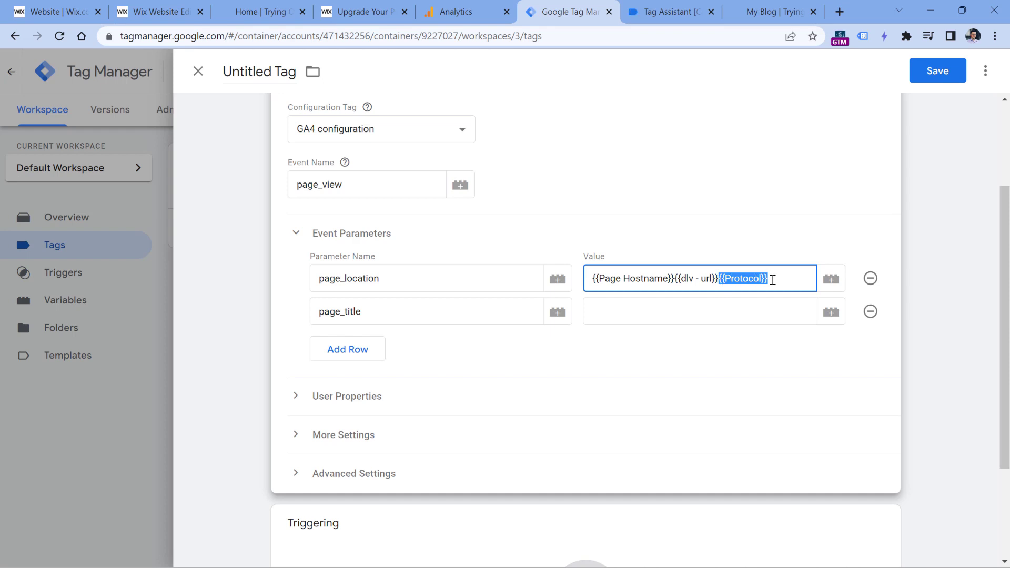
key("BackSpace")
left_click(593, 278)
key("ctrl+v")
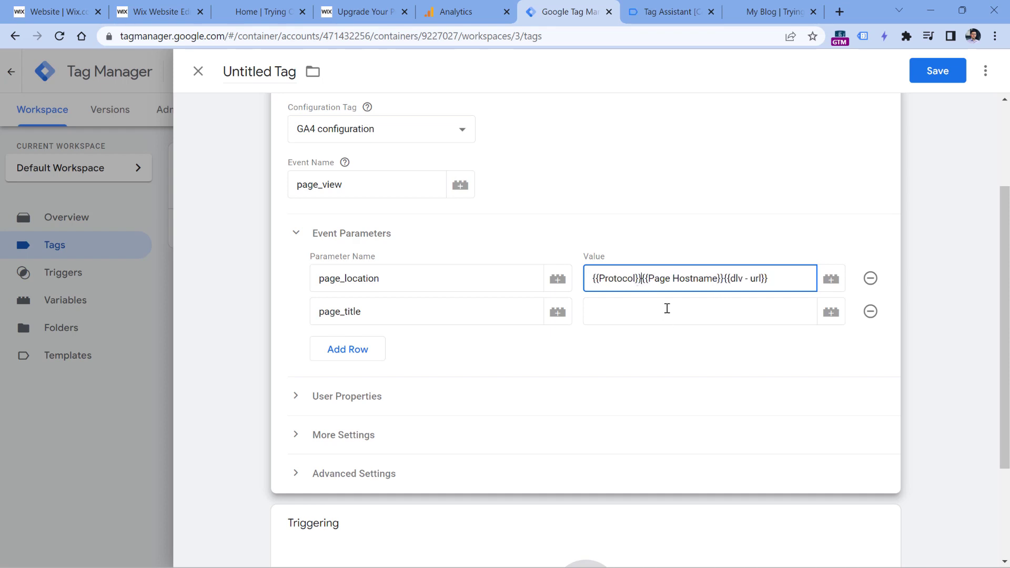
- Insert "://" between {{Protocol}} and {{Page Hostname}} in the page_location value
type("://")
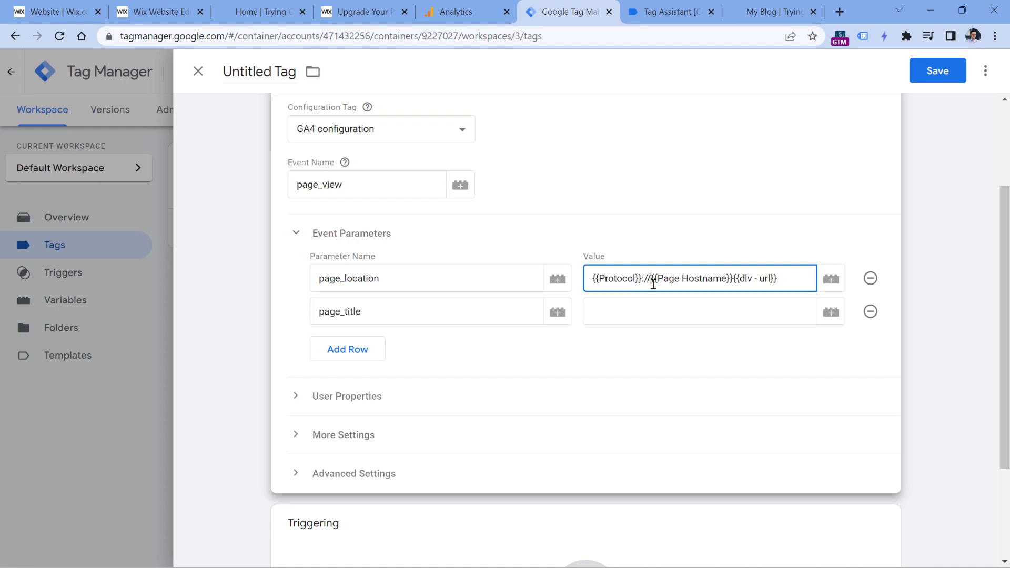
left_click_drag(652, 280, 733, 280)
left_click(734, 279)
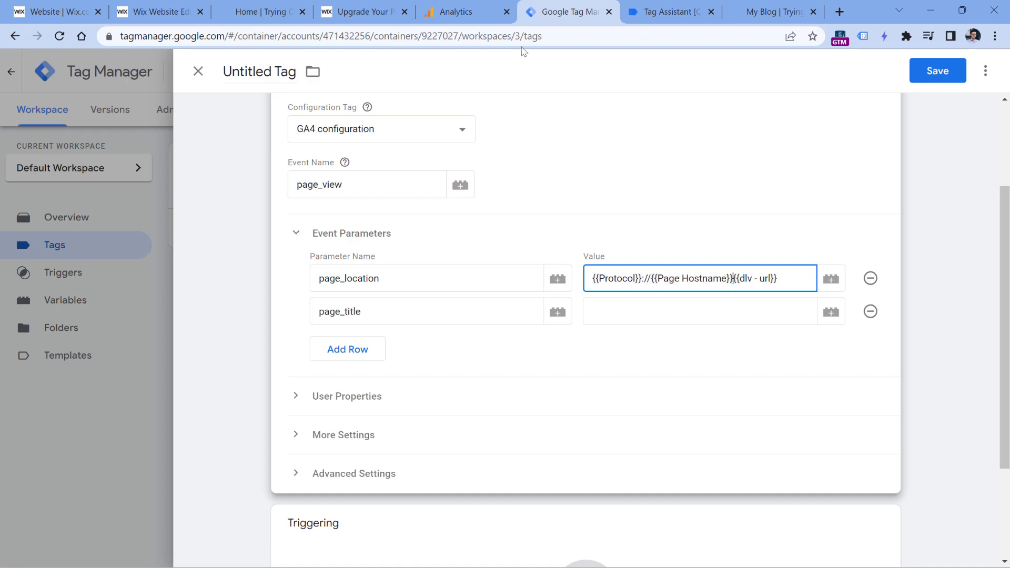
- Compare the Pageview event's url parameter in Tag Assistant with the blog page's address, and locate the event's title parameter
left_click(642, 12)
left_click_drag(388, 165, 426, 165)
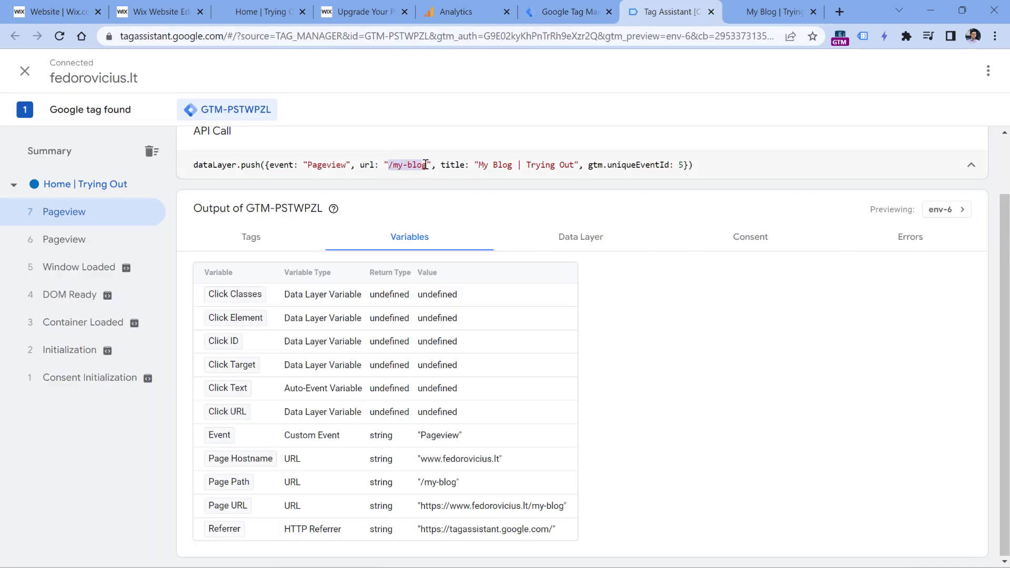
key("ctrl+shift+Tab")
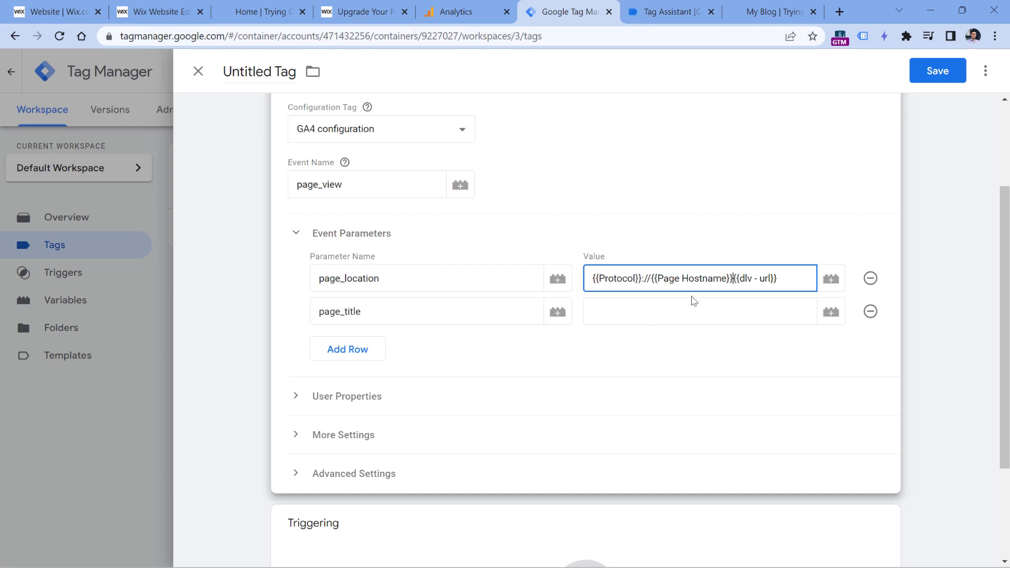
left_click(765, 5)
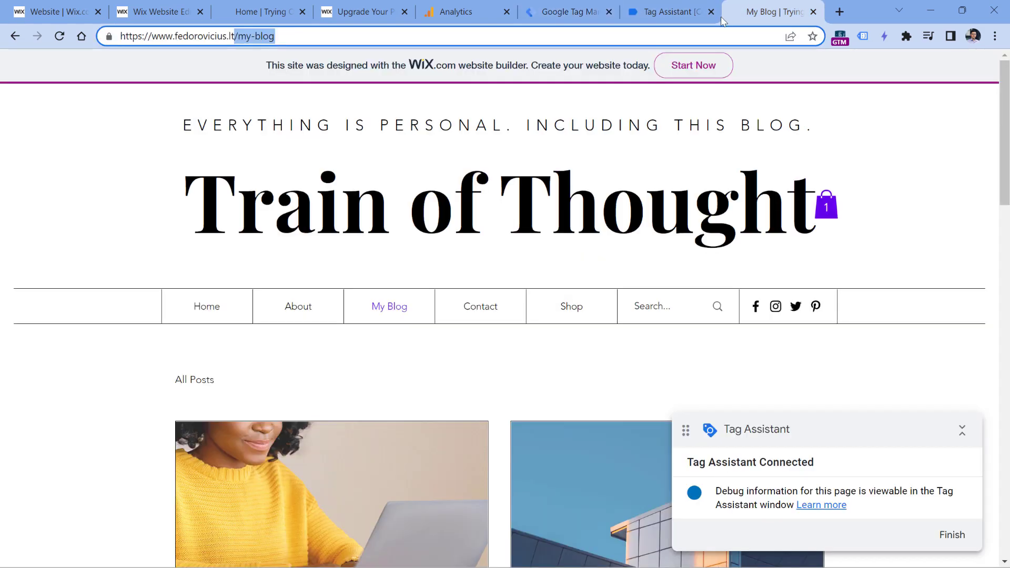
left_click(684, 6)
double_click(454, 166)
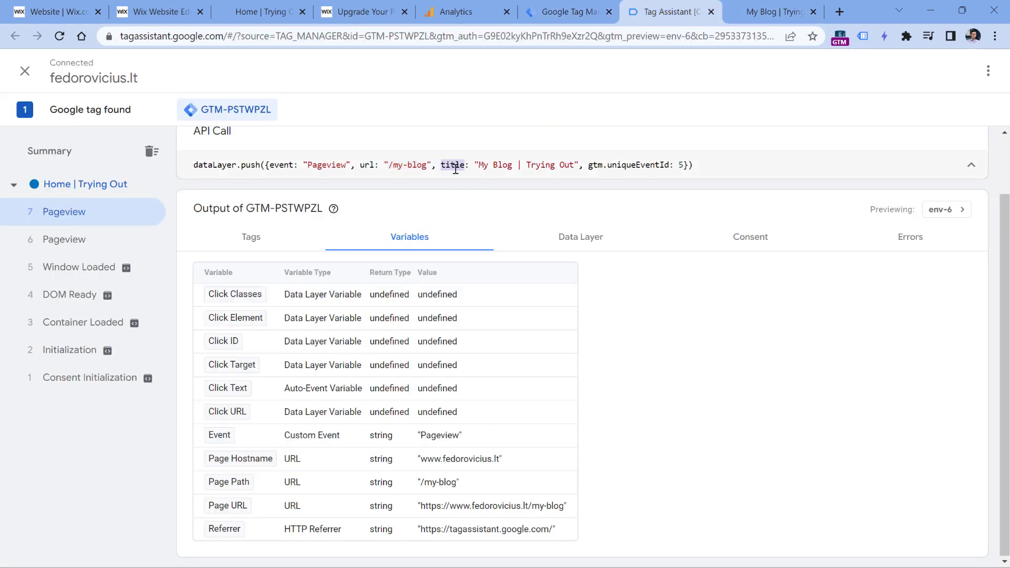
- Start a new Data Layer Variable for the page_title value in Tag Manager
left_click(573, 11)
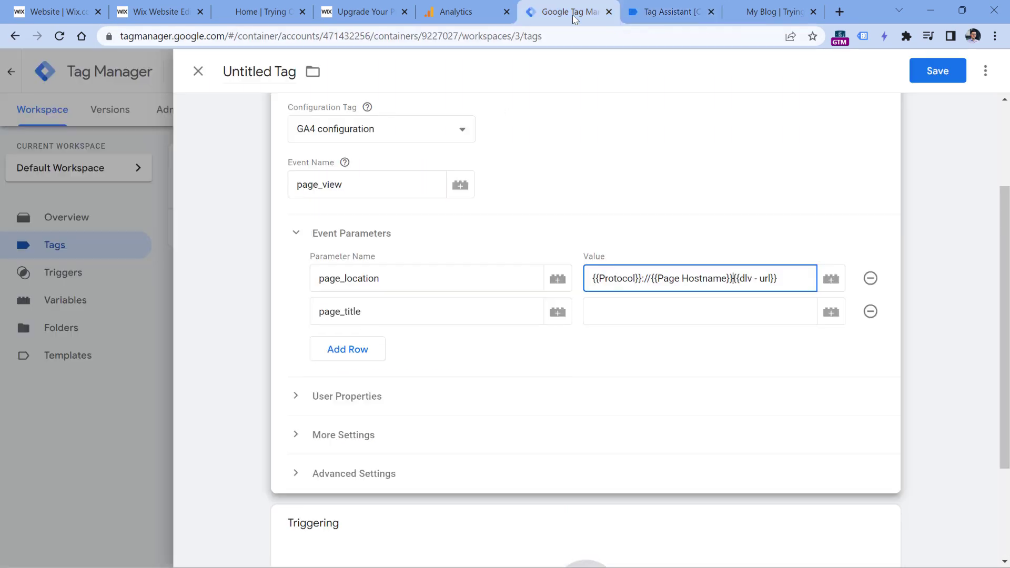
left_click(830, 313)
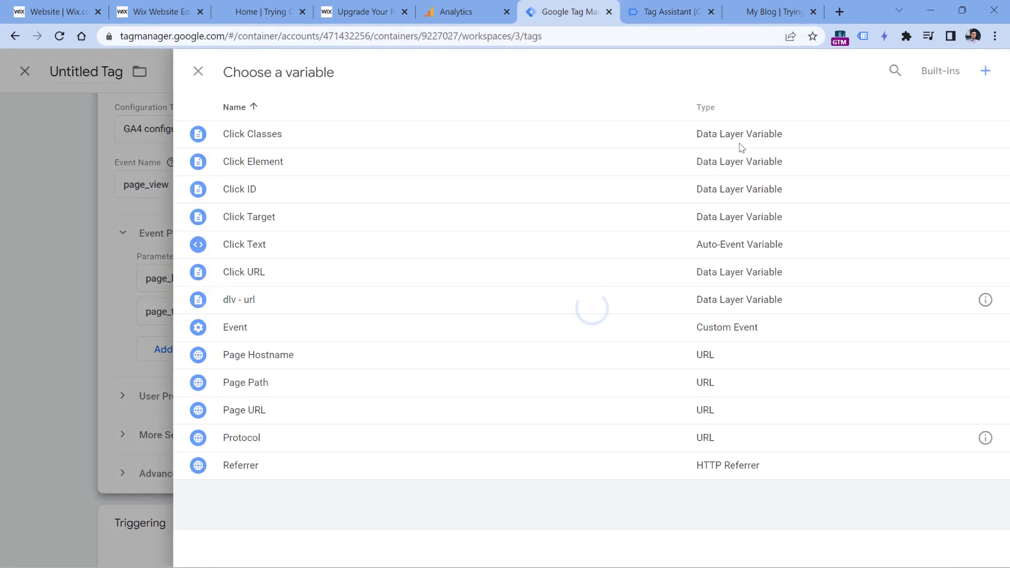
left_click(986, 73)
left_click(295, 204)
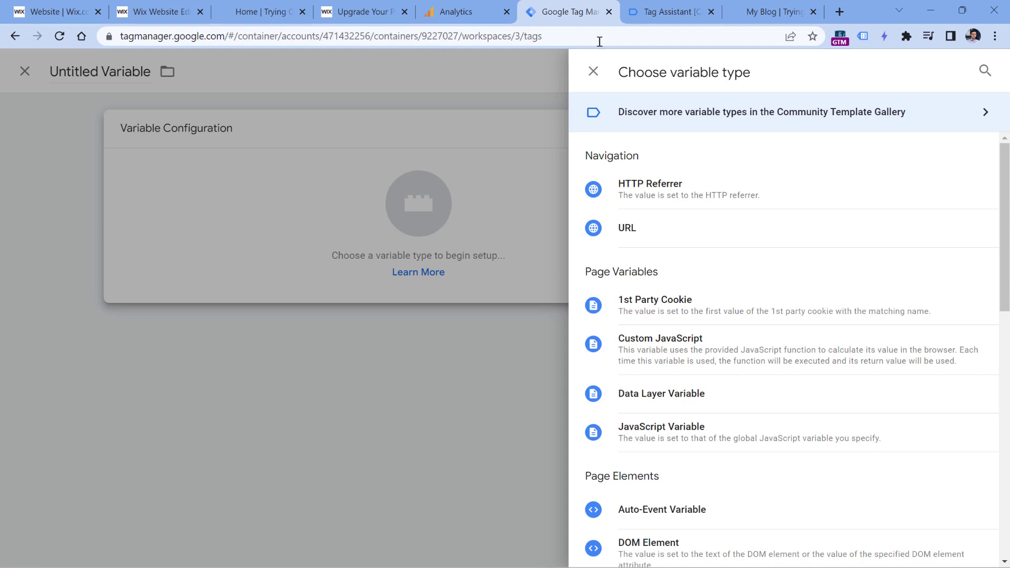
left_click(666, 402)
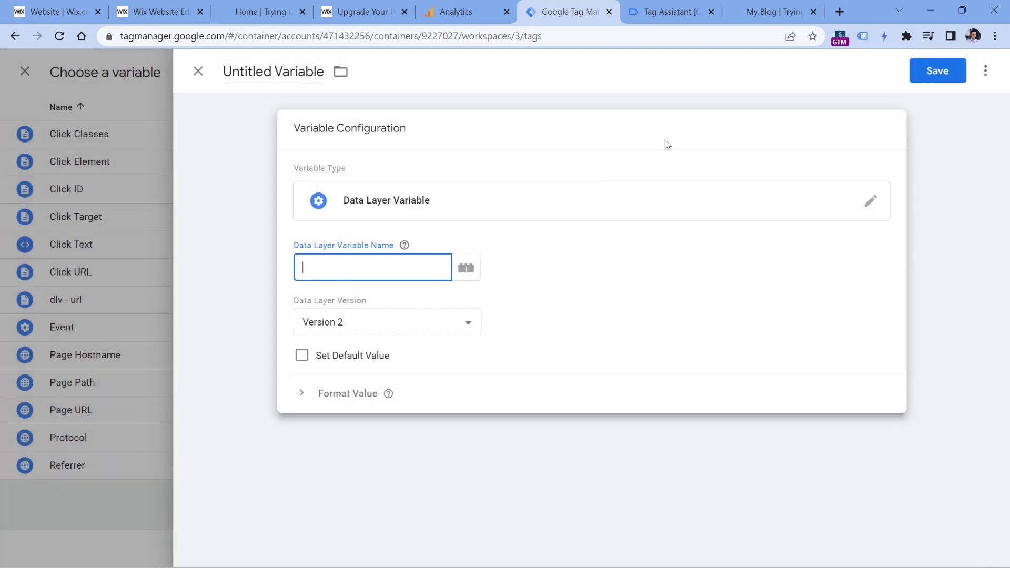
- Copy the title parameter name from the Pageview event in Tag Assistant and set it as the data layer variable name
left_click(671, 8)
double_click(456, 165)
key("ctrl+c")
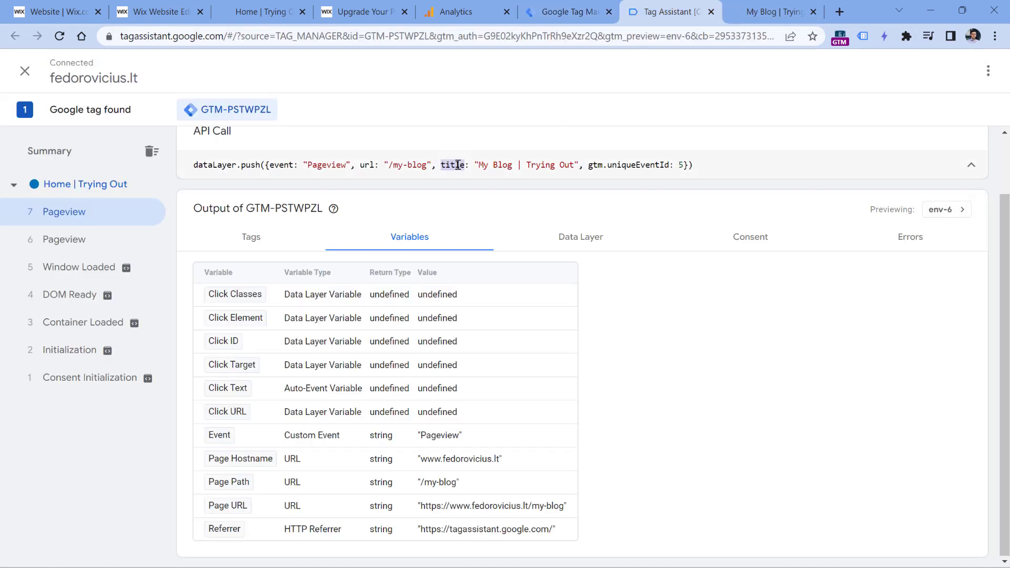
left_click(566, 12)
key("ctrl+v")
- Name the variable "dlv - title" and save it as the page_title value
left_click(272, 66)
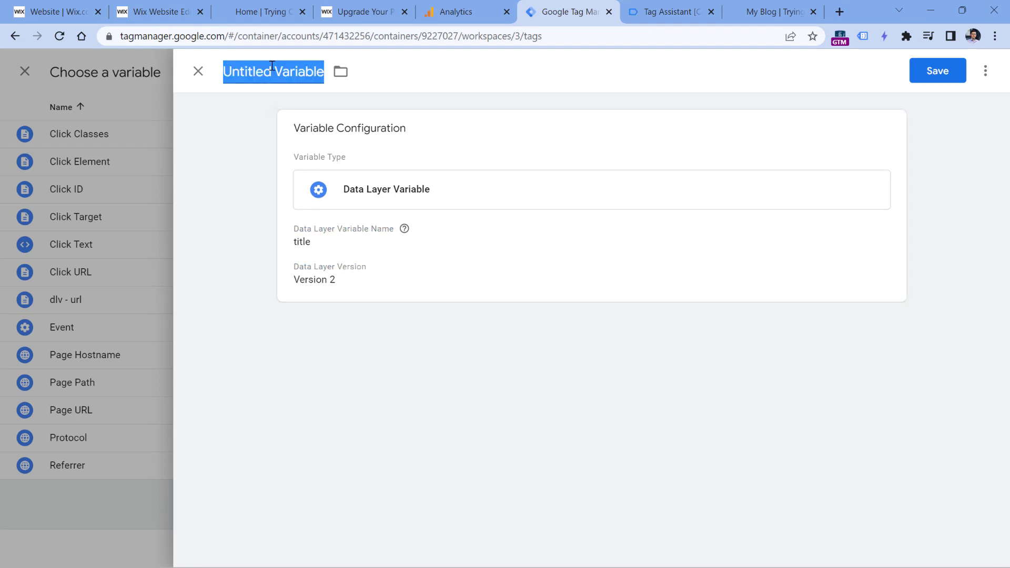
type("dlv - title")
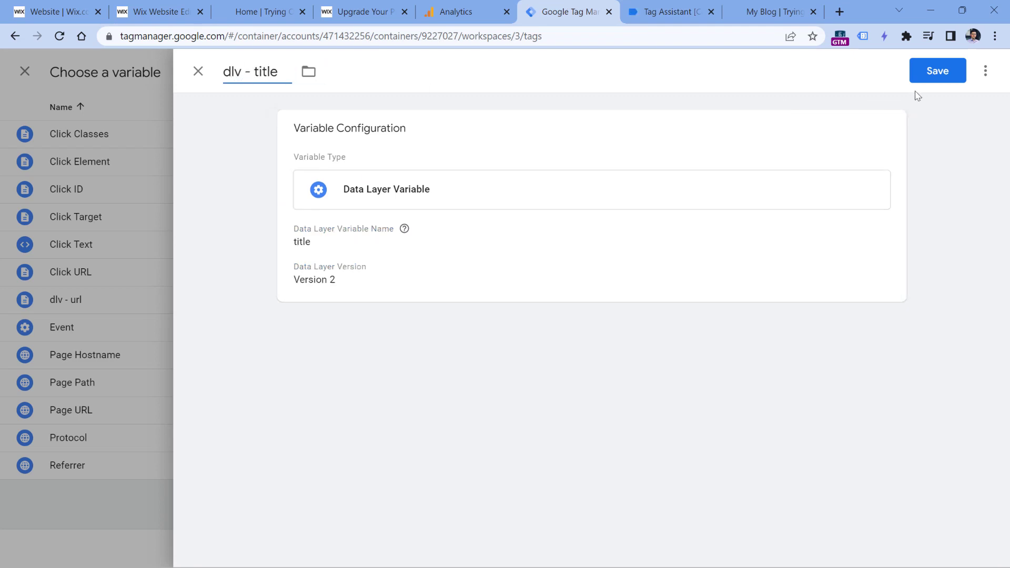
left_click(932, 71)
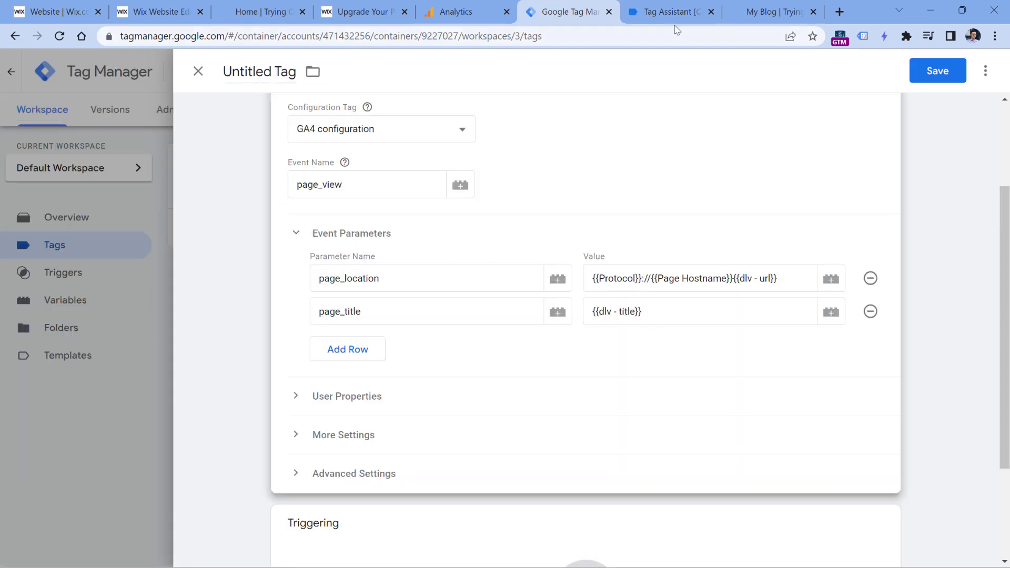
- Review the Pageview event's title parameter in Tag Assistant against the My Blog page
left_click(678, 13)
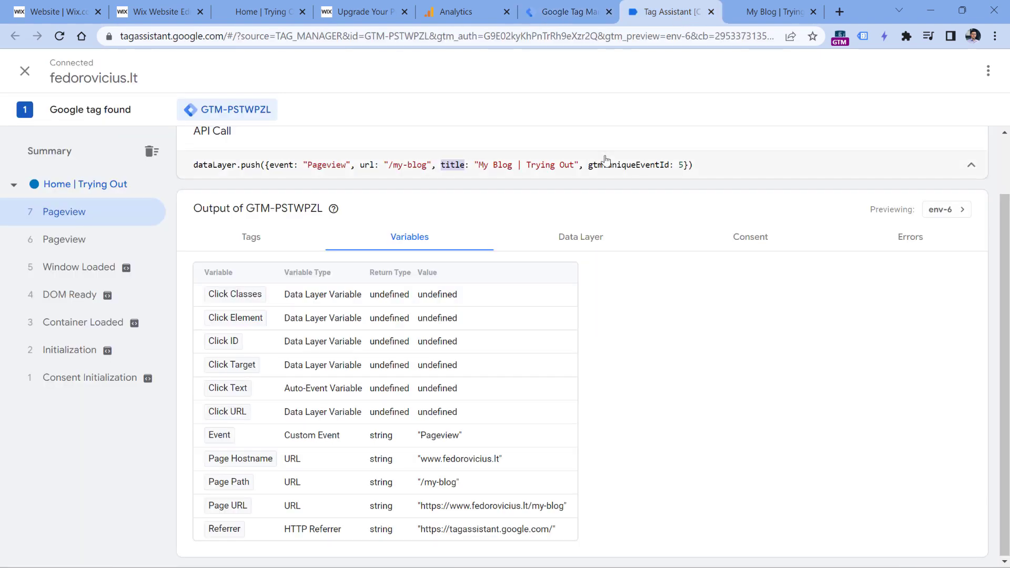
scroll(607, 160, "up", 1)
left_click(766, 12)
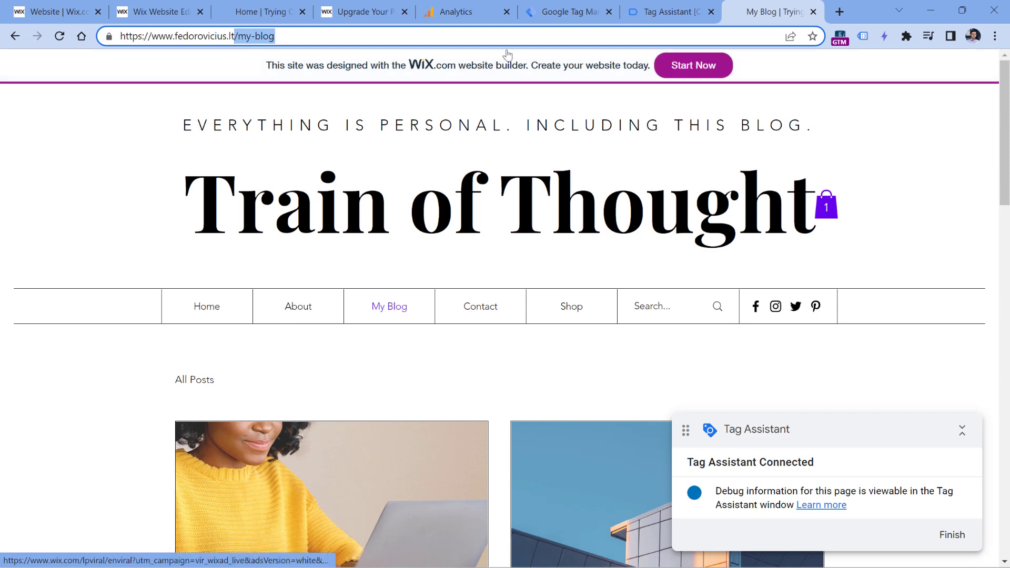
left_click(667, 12)
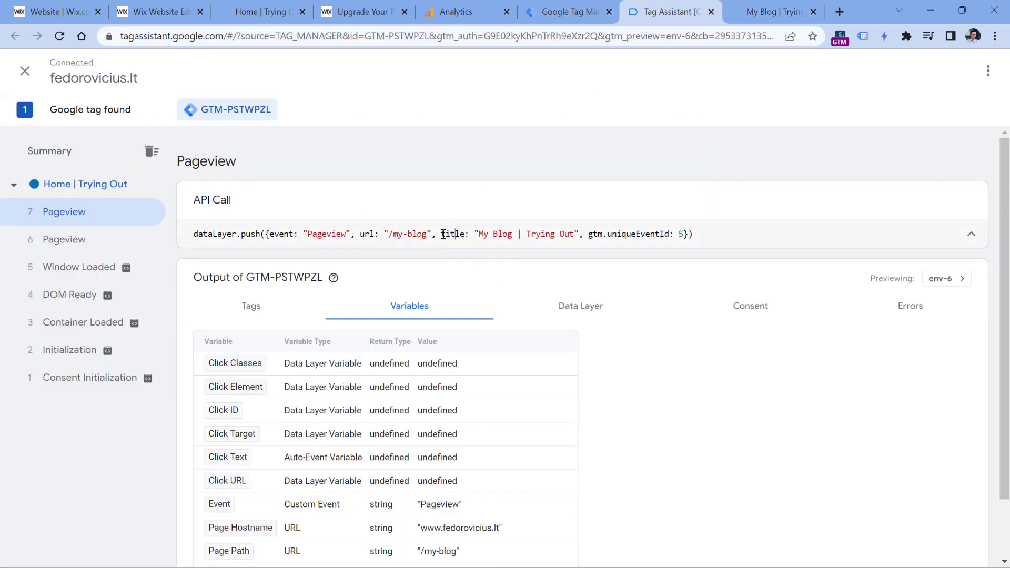
left_click_drag(441, 233, 579, 235)
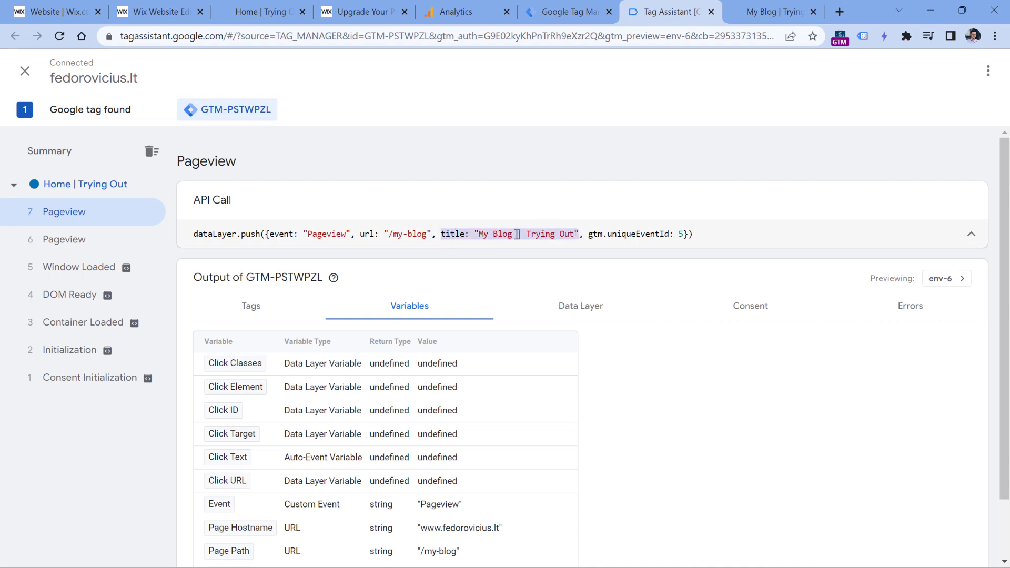
- Switch back to Tag Manager and assign the Custom - Pageview trigger to the untitled GA4 event tag
left_click(564, 13)
scroll(388, 211, "down", 5)
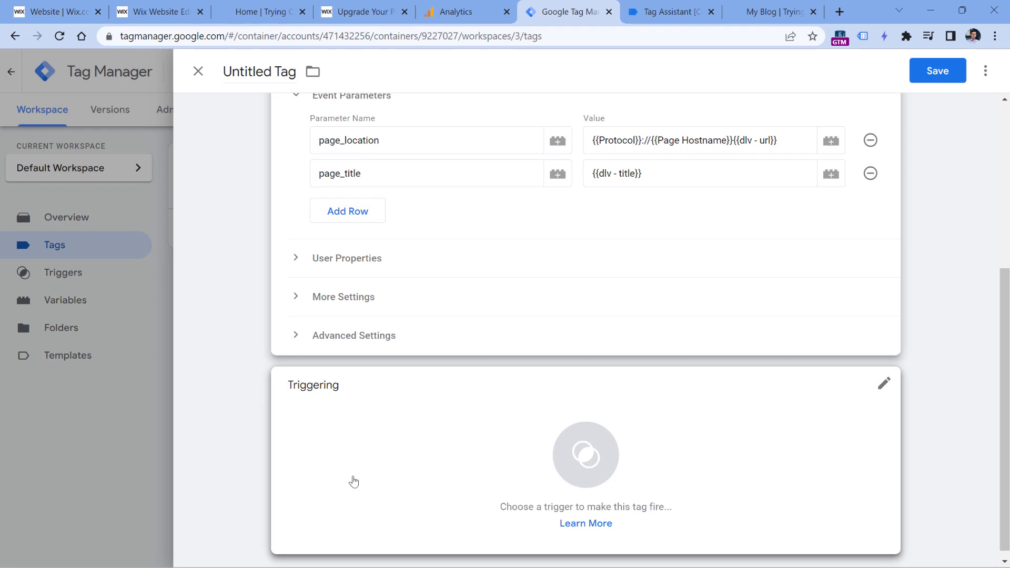
left_click(353, 431)
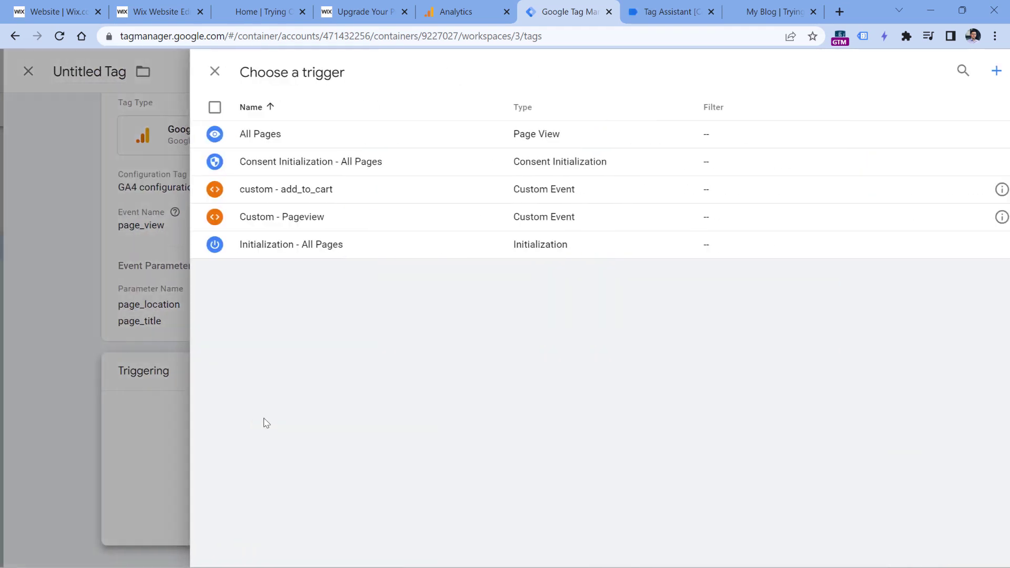
left_click(284, 223)
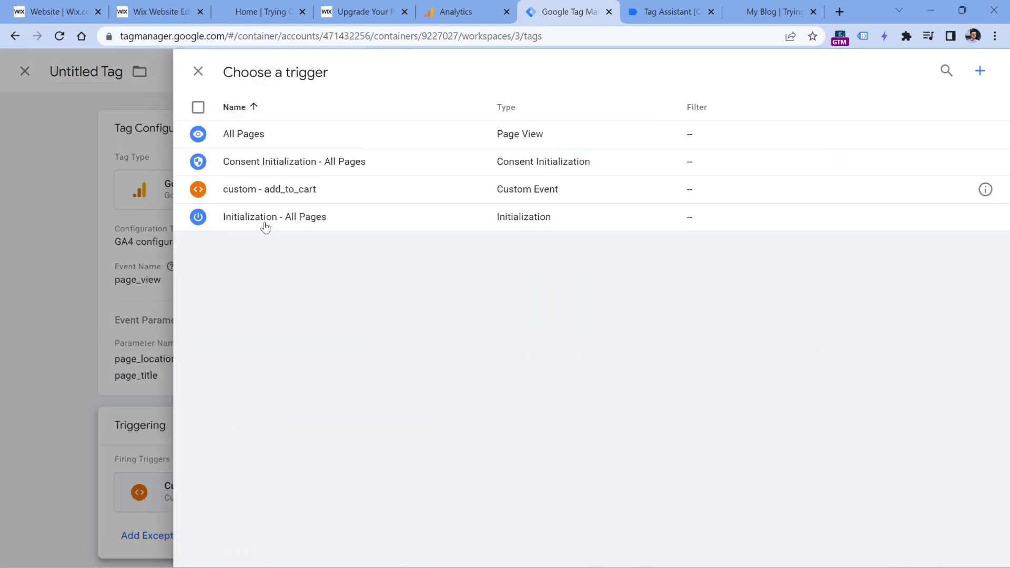
- Save the tag as "GA4 event - page_view" and launch preview mode for the container
left_click(243, 70)
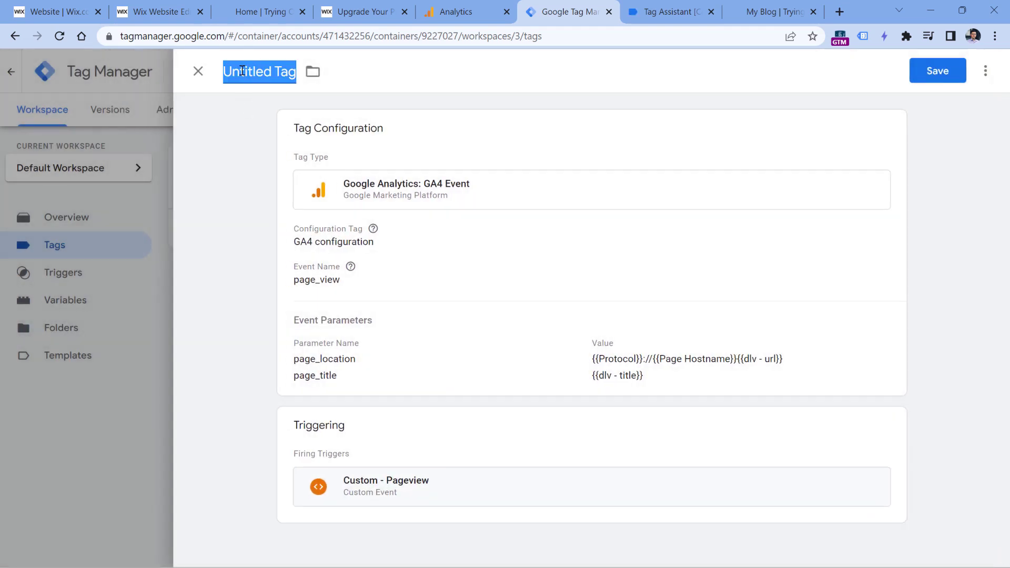
type("GA4 event - page")
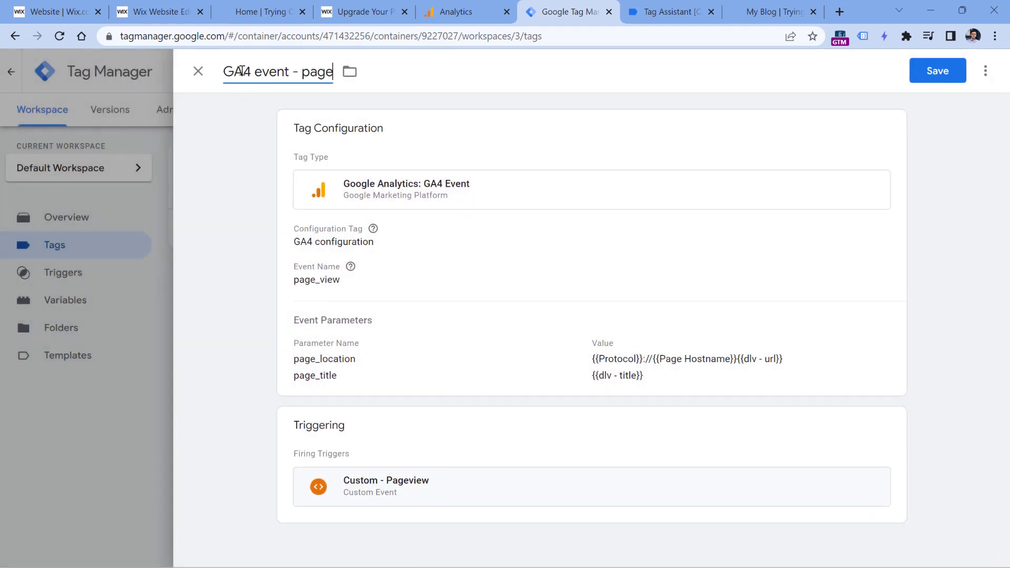
type("_view")
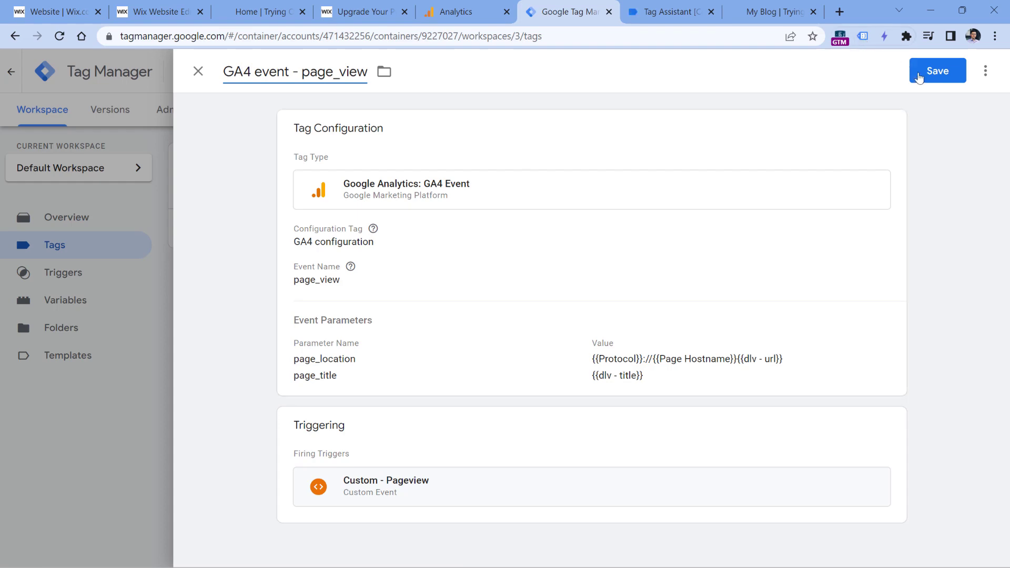
left_click(918, 74)
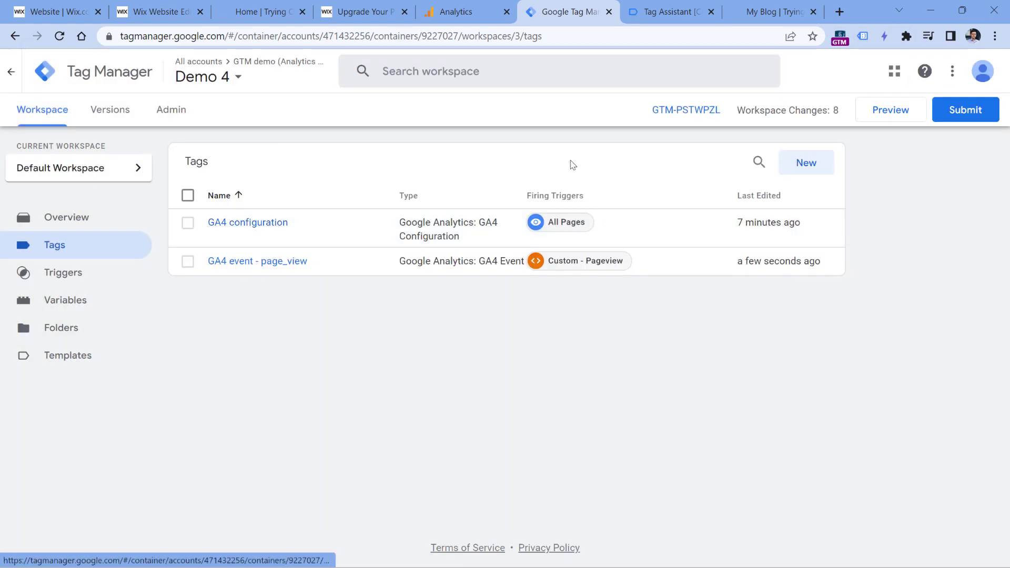
left_click(895, 114)
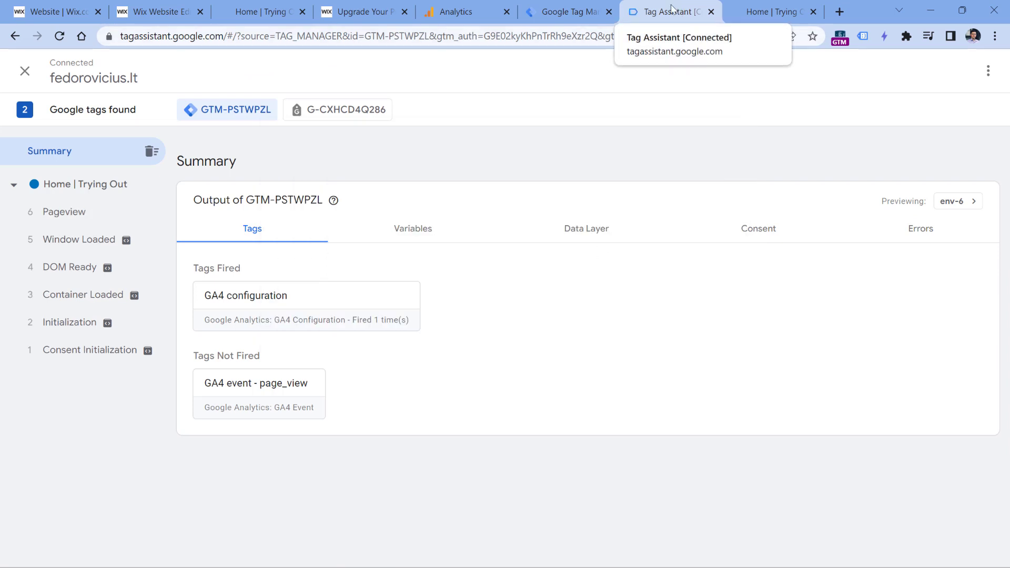
- In Google Analytics, disable page changes based on browser history events in the My website stream's enhanced measurement settings
left_click(462, 14)
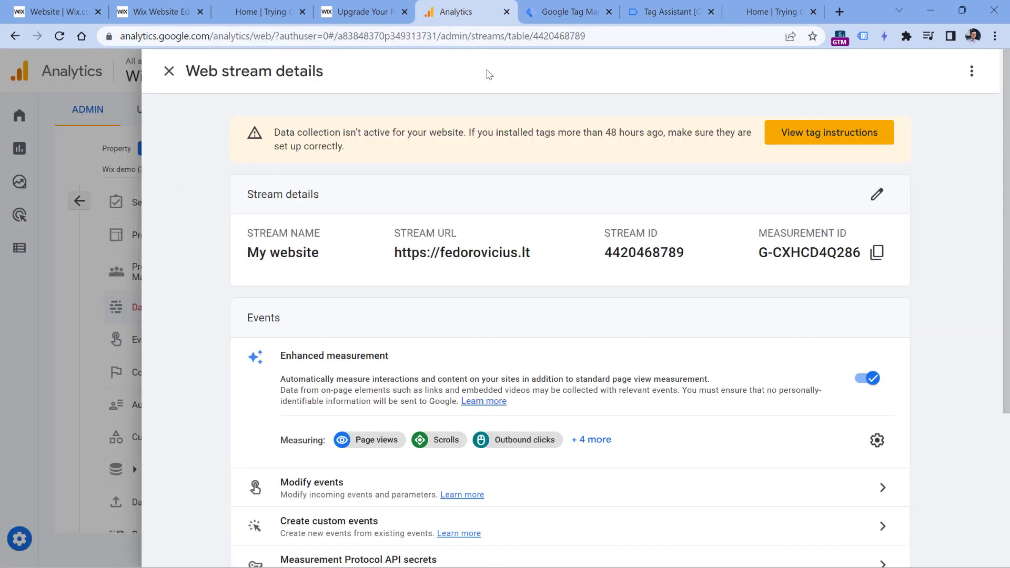
left_click(169, 71)
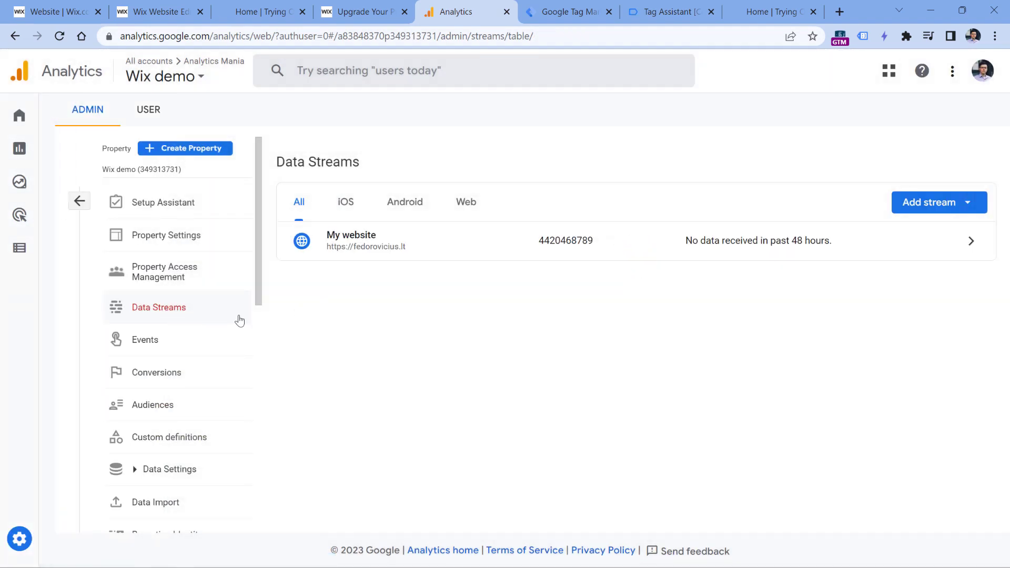
left_click(454, 249)
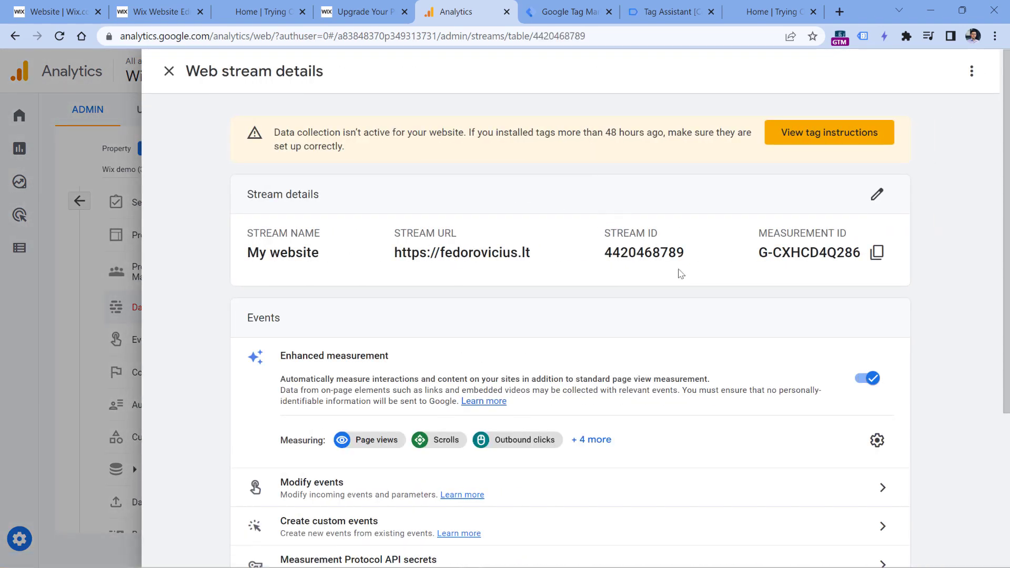
left_click(877, 442)
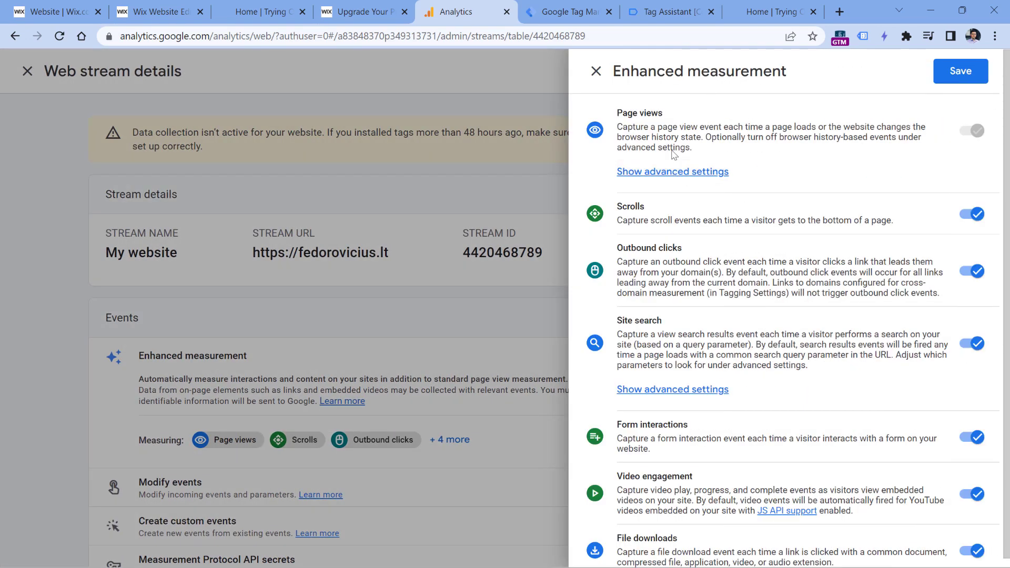
left_click(669, 173)
left_click(623, 222)
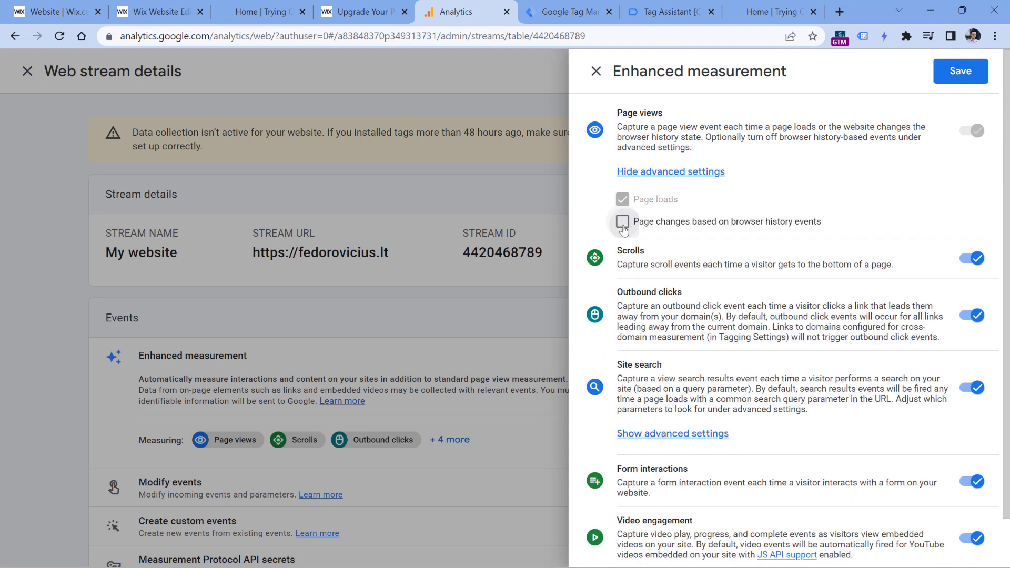
- Turn off form interactions tracking and save the enhanced measurement settings
scroll(724, 457, "down", 1)
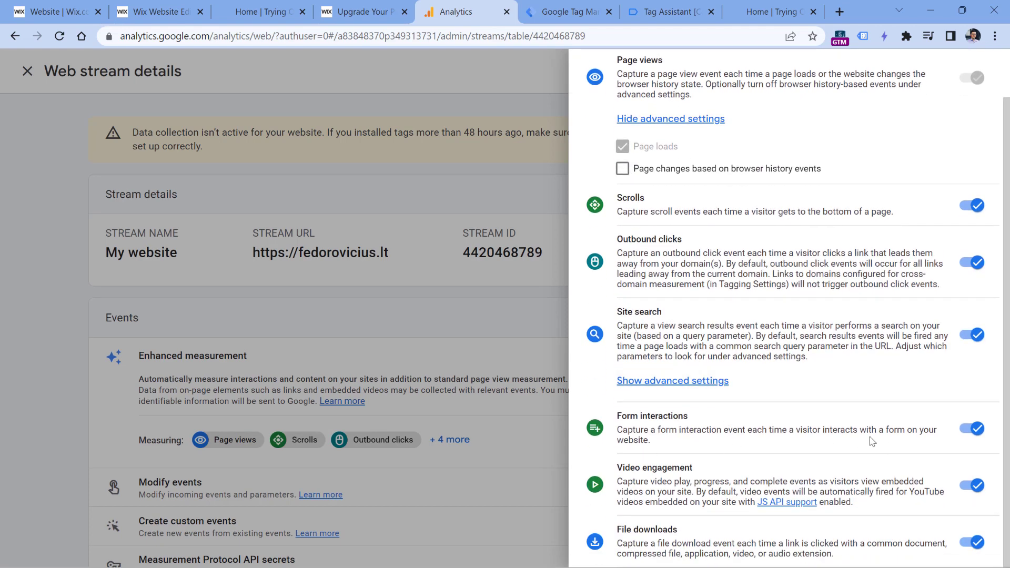
left_click(970, 431)
scroll(698, 330, "up", 1)
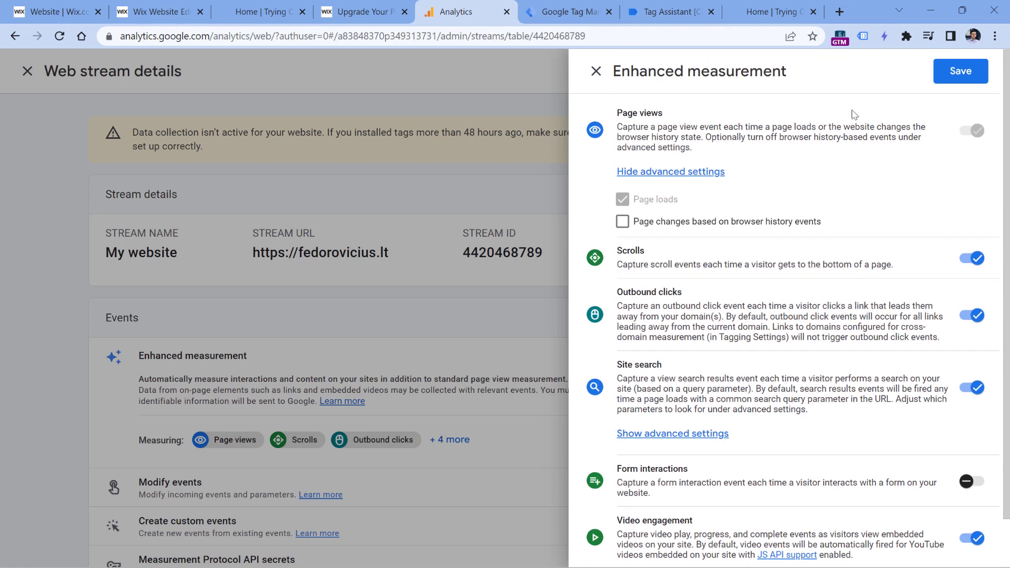
left_click(963, 74)
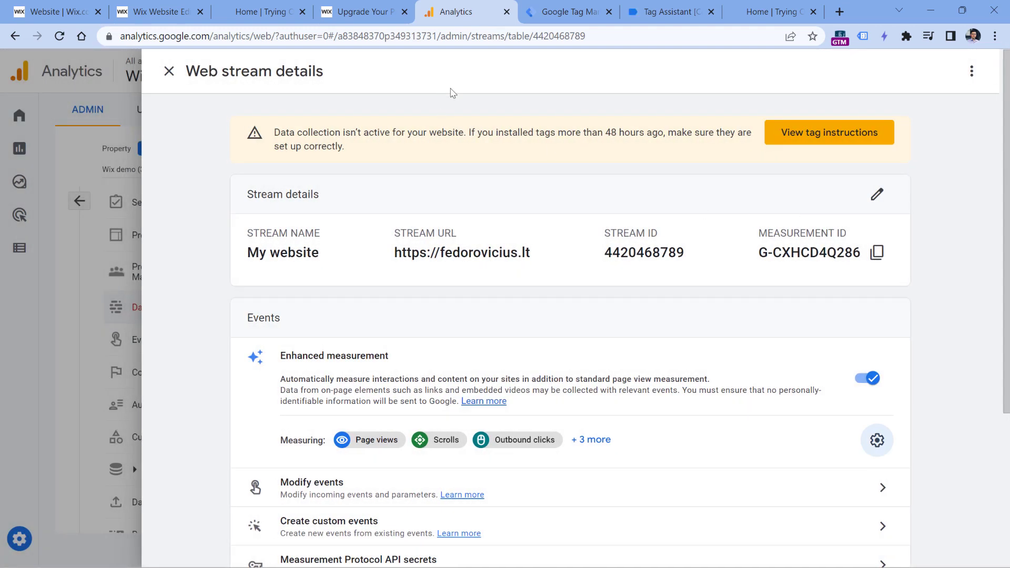
- Switch to the previewed Wix site and reload its home page
left_click(667, 11)
left_click(752, 13)
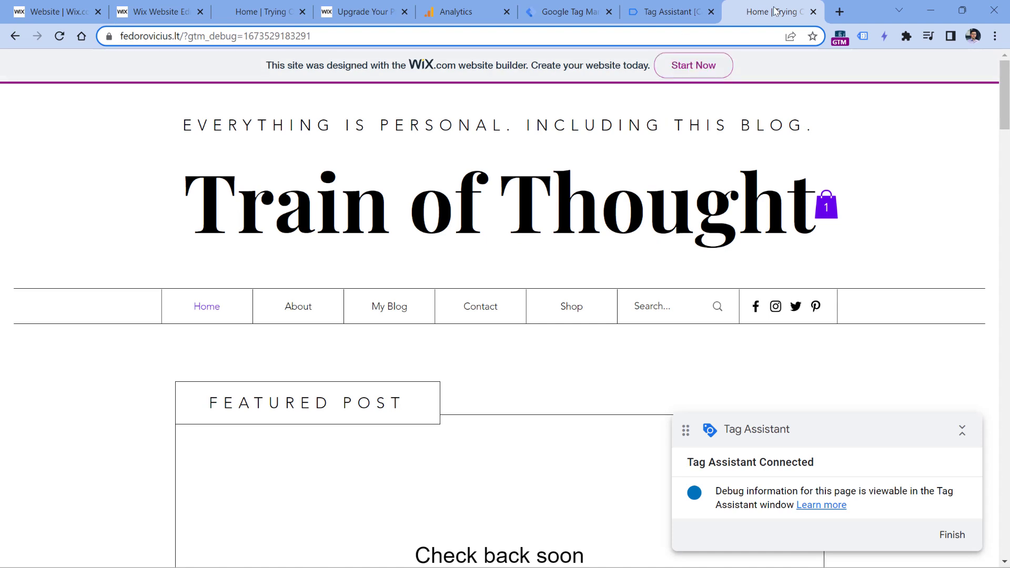
left_click(60, 36)
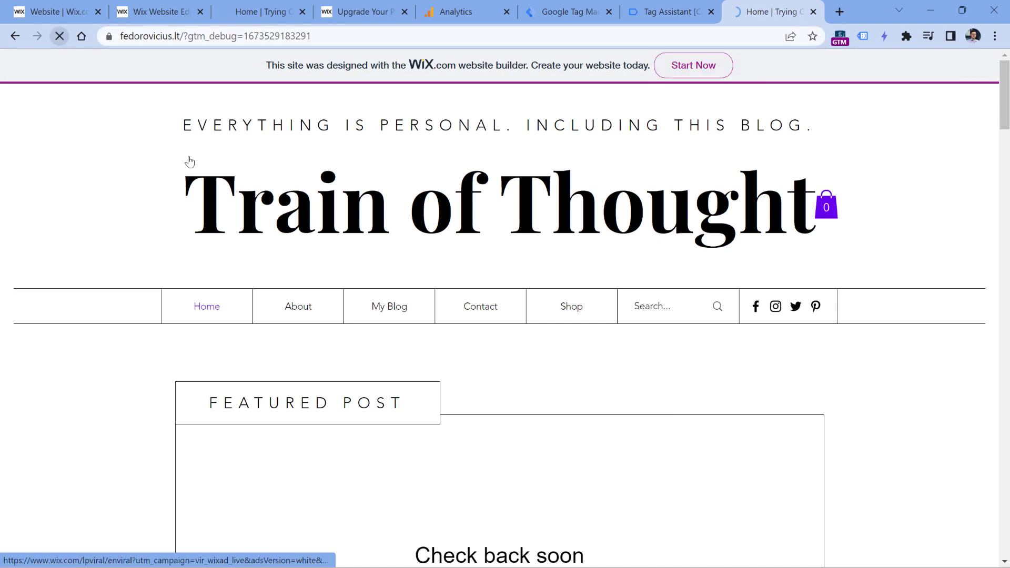
- Return to Google Analytics, leave the web stream details and open DebugView for the Wix demo property
left_click(466, 10)
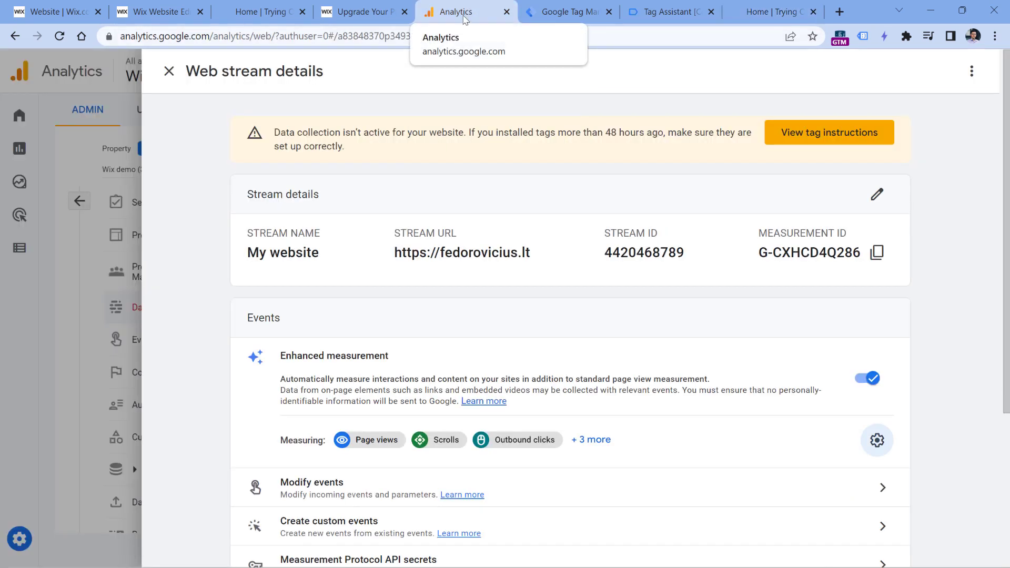
left_click(169, 71)
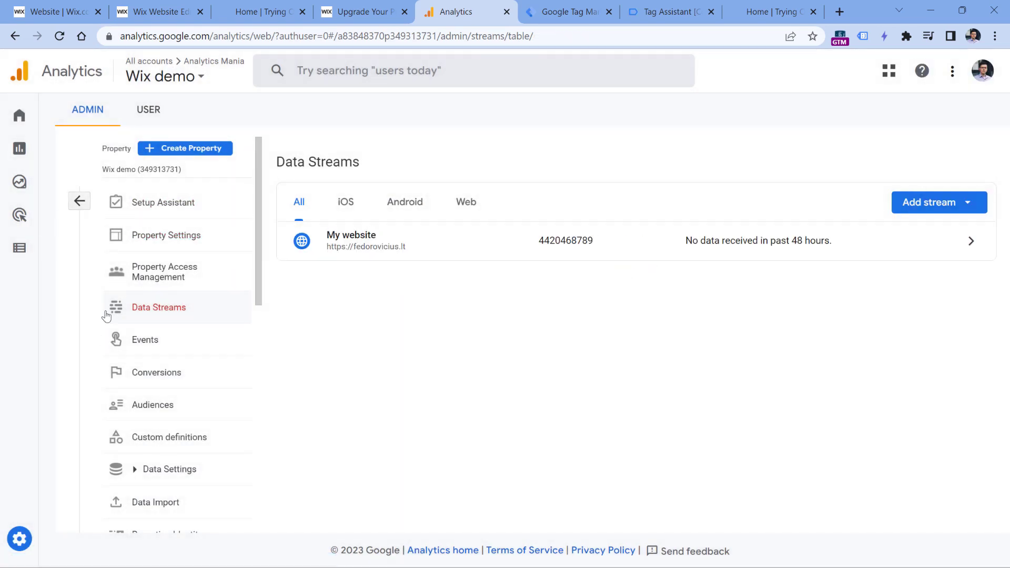
scroll(203, 302, "down", 4)
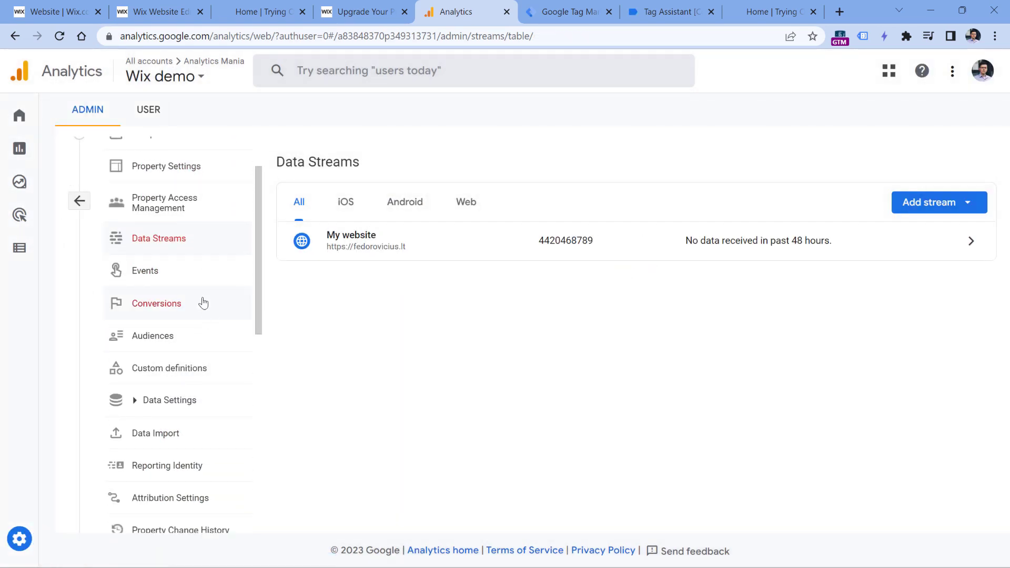
scroll(203, 303, "down", 1)
left_click(165, 393)
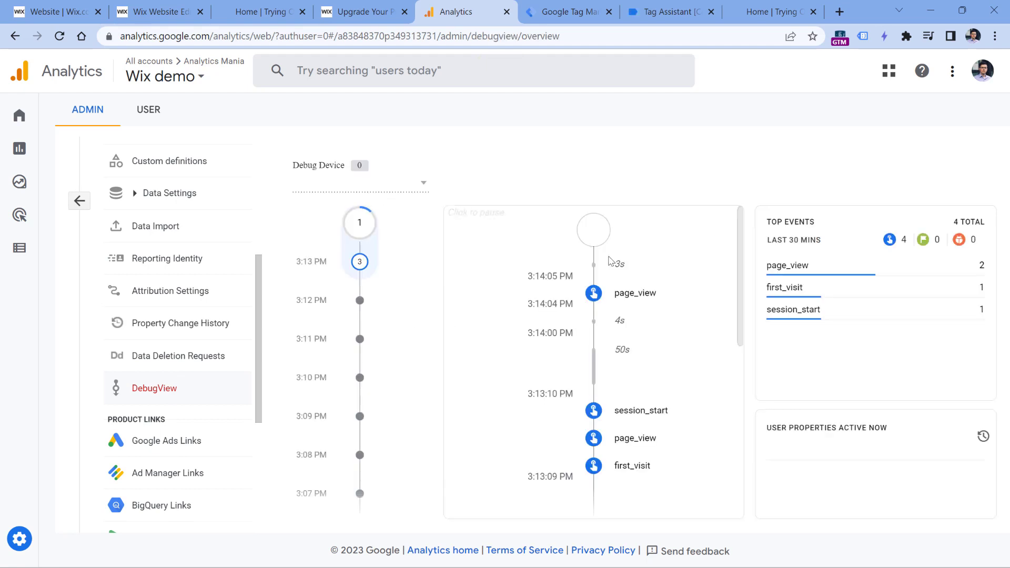
- Visit the site's My Blog page and check which tags fired on the newest Pageview event in Tag Assistant
left_click(761, 10)
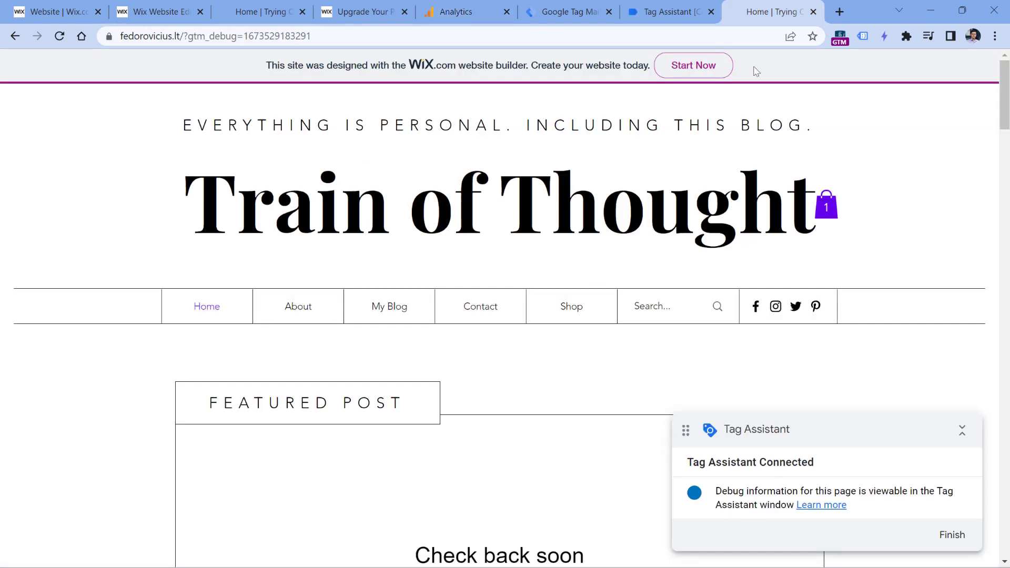
left_click(391, 307)
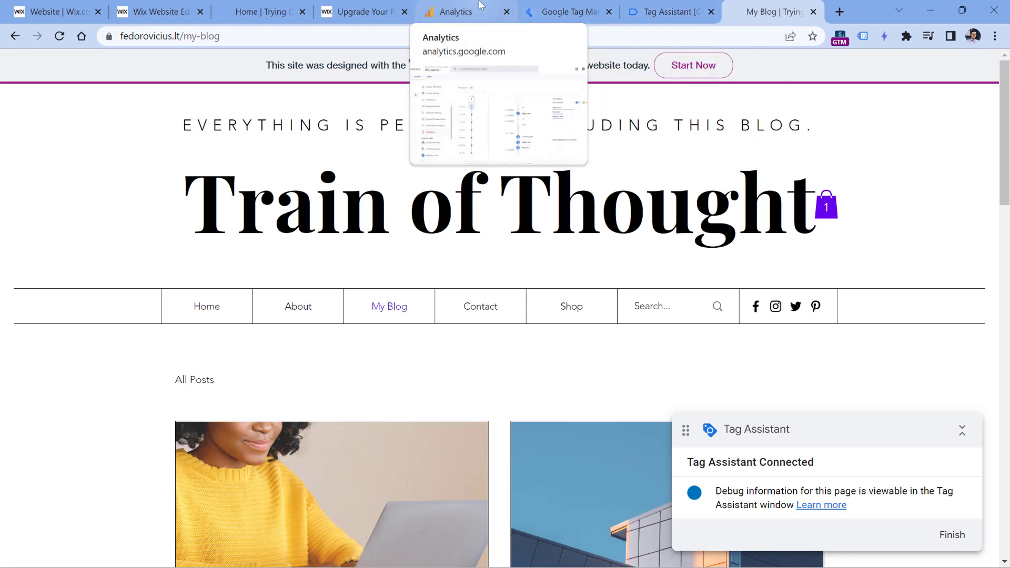
left_click(675, 10)
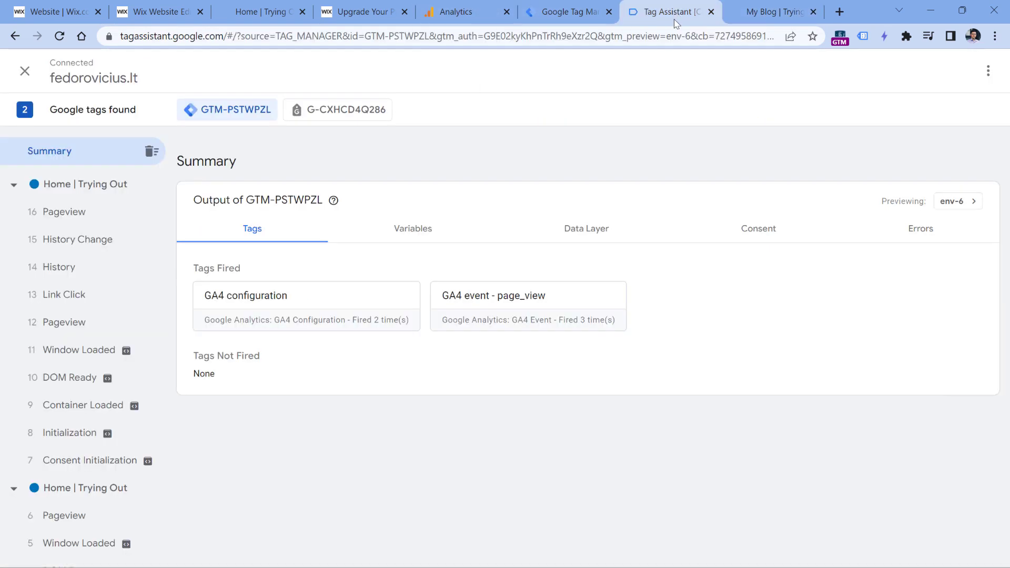
left_click(73, 216)
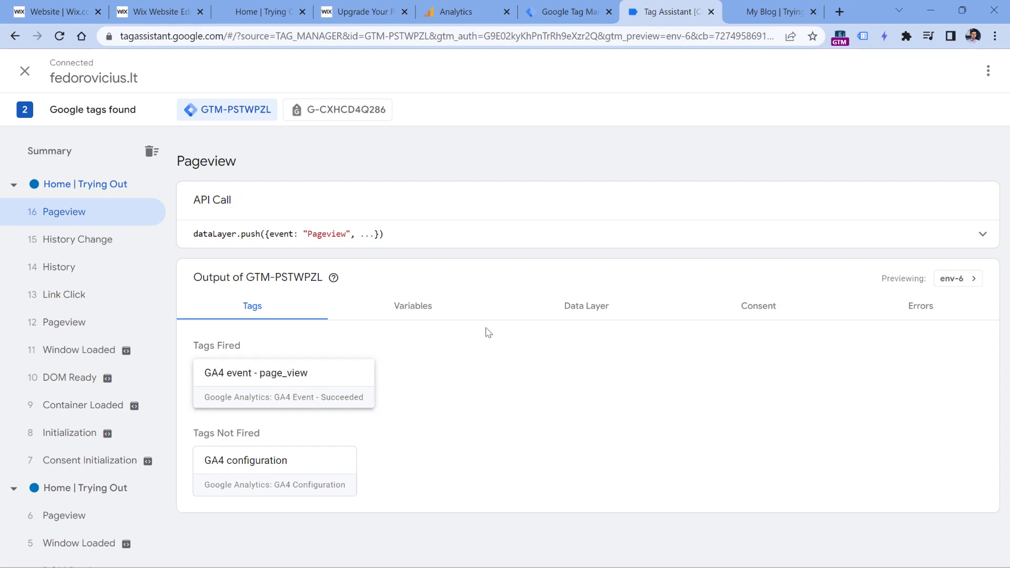
- In DebugView, inspect the page_location parameter of the latest page_view event, focusing on its page path
left_click(470, 13)
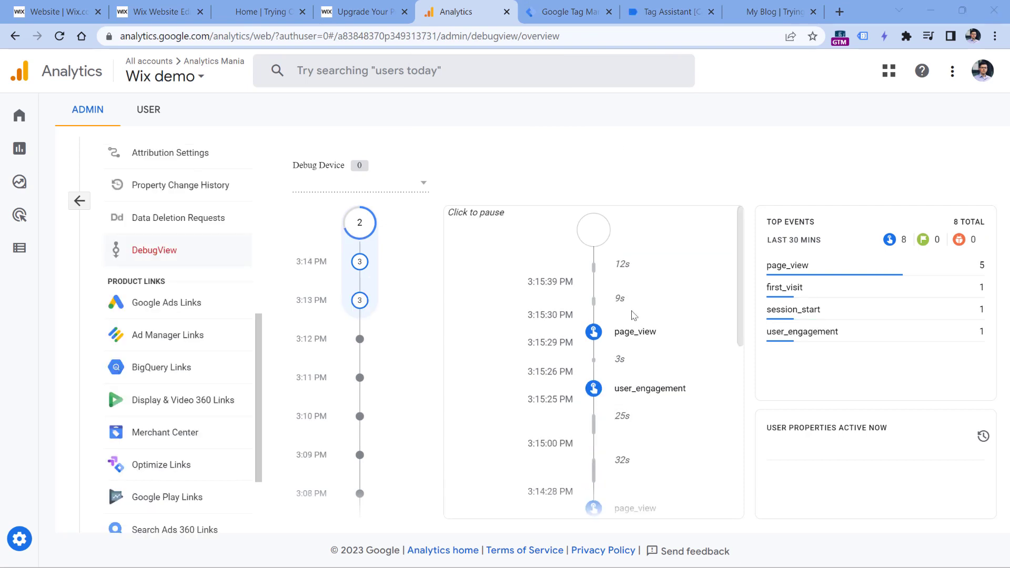
left_click(635, 331)
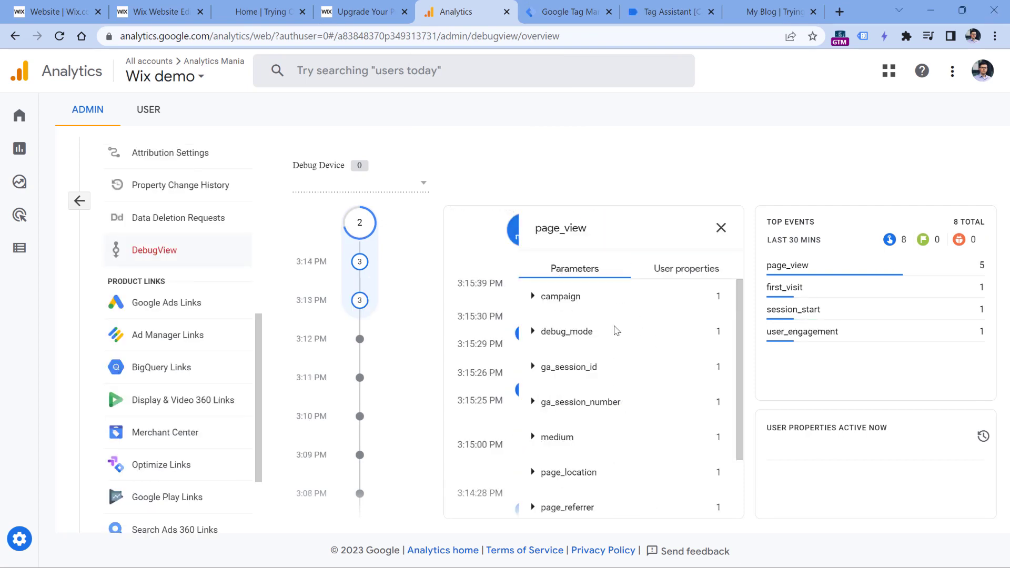
scroll(615, 321, "down", 1)
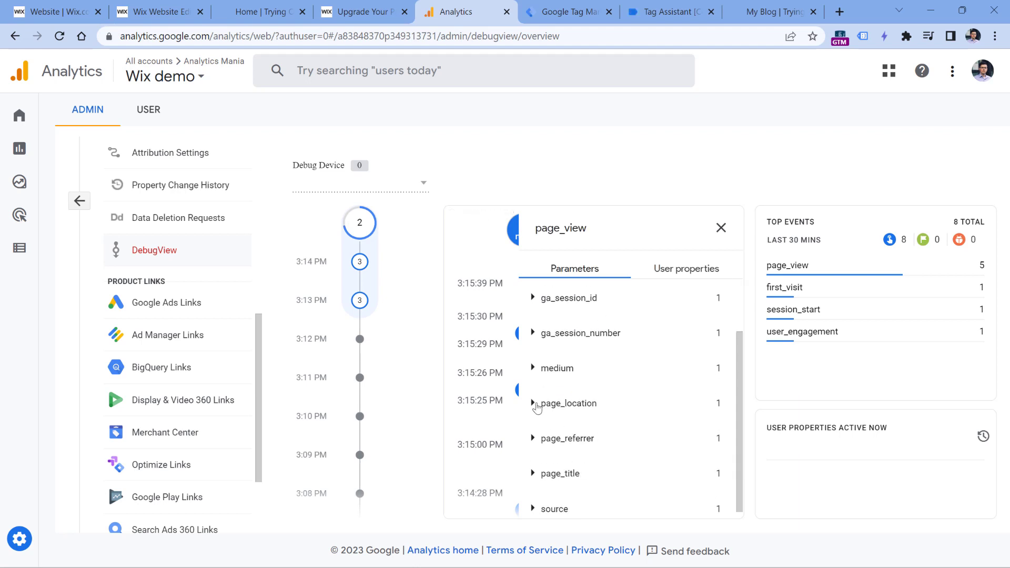
left_click(676, 401)
left_click_drag(544, 431, 687, 435)
left_click(544, 431)
left_click(649, 432)
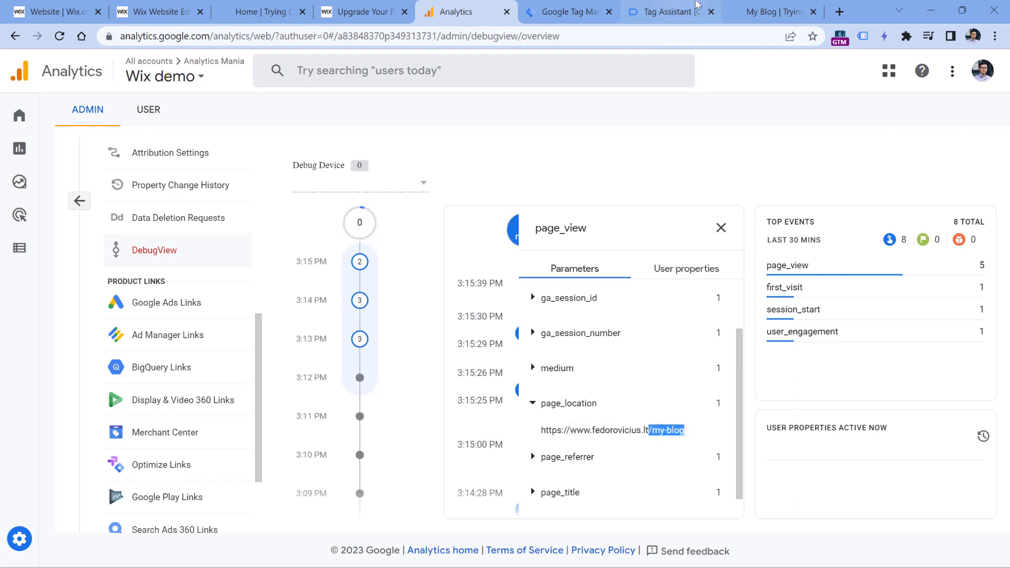
- Load the site's My Blog page with ?utm_medium=test&utm_source=test appended to its URL
left_click(773, 7)
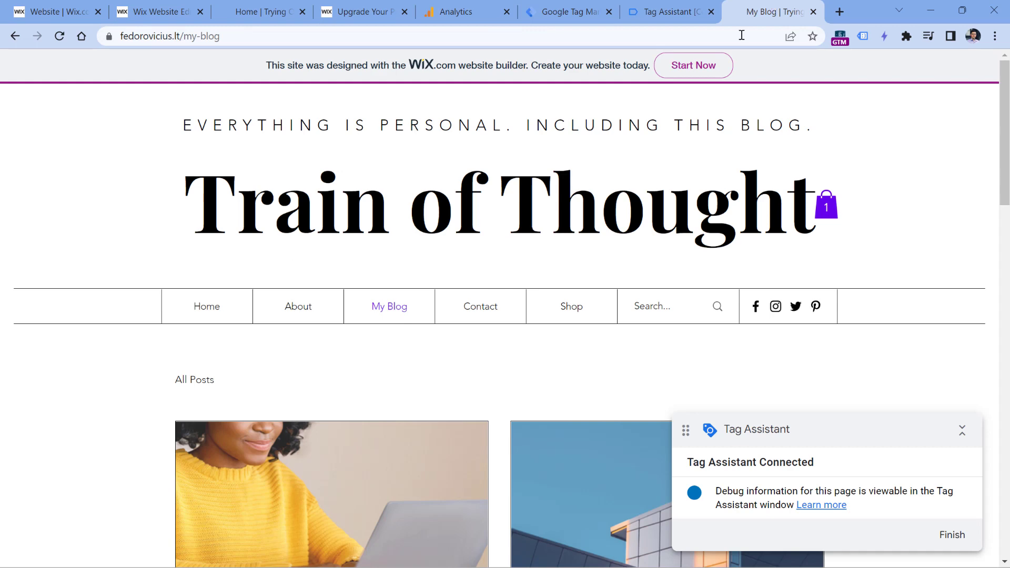
scroll(361, 229, "down", 2)
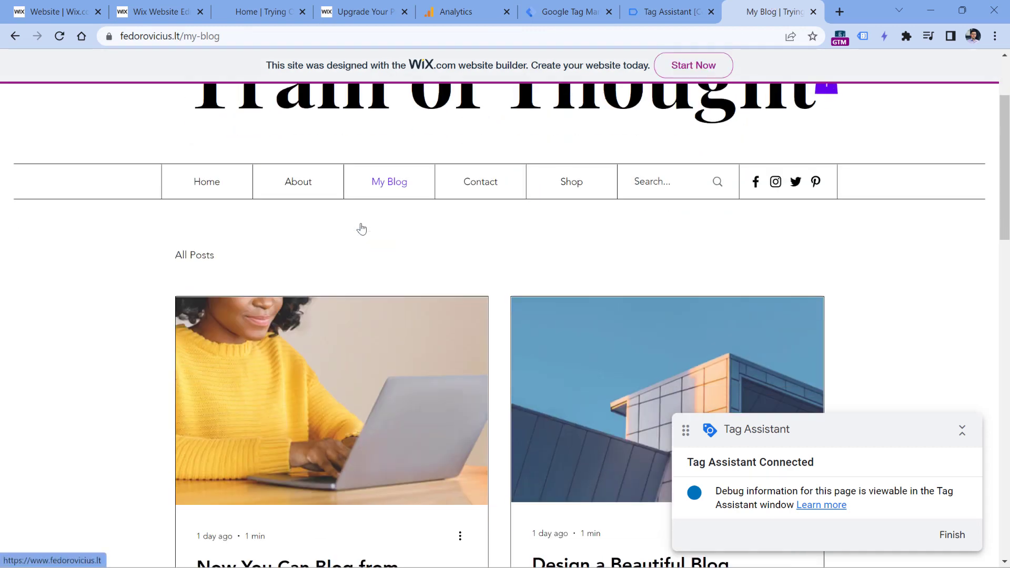
left_click(322, 35)
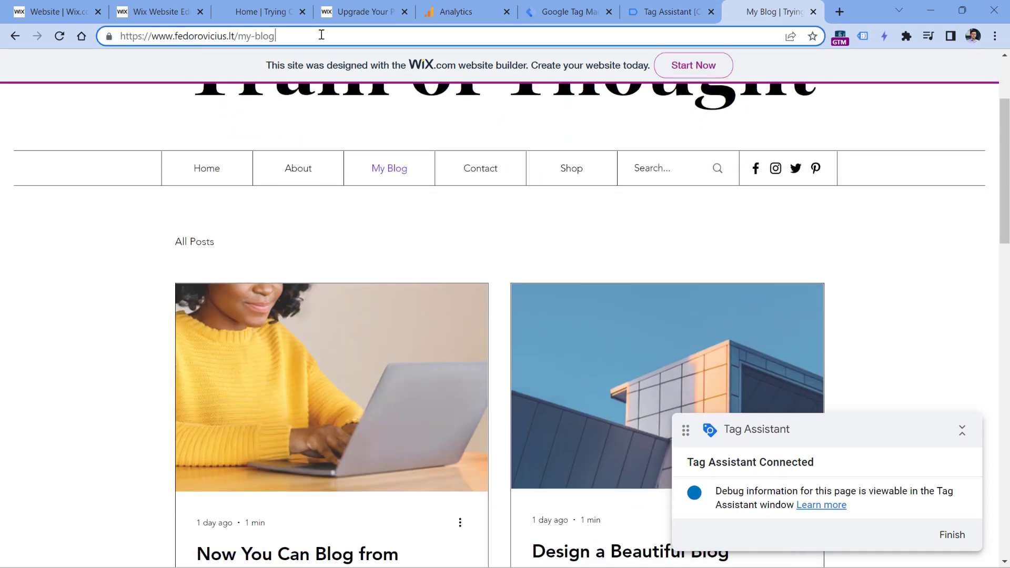
type("?utm_medi")
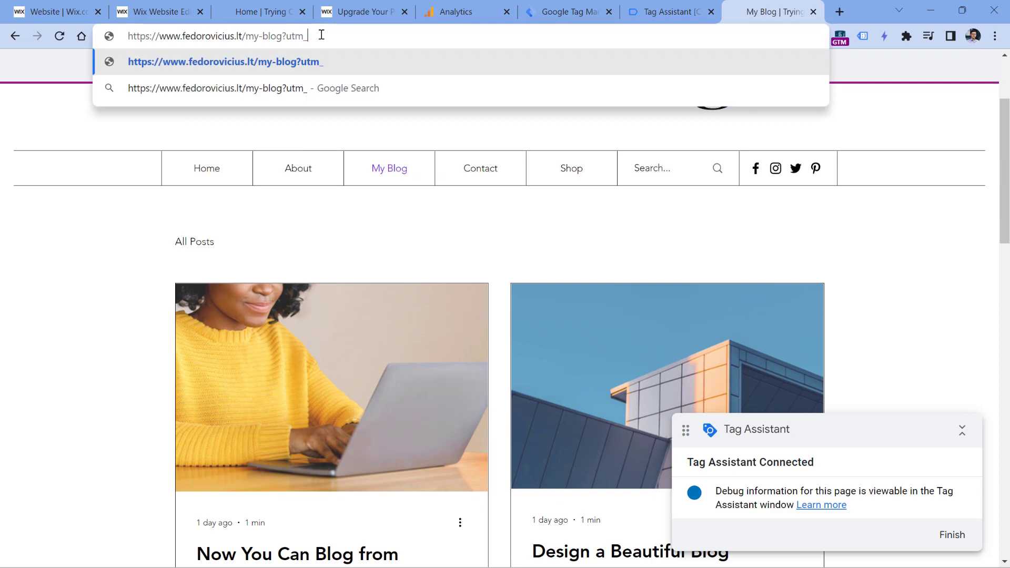
type("um=test&utm_source=test")
key("Return")
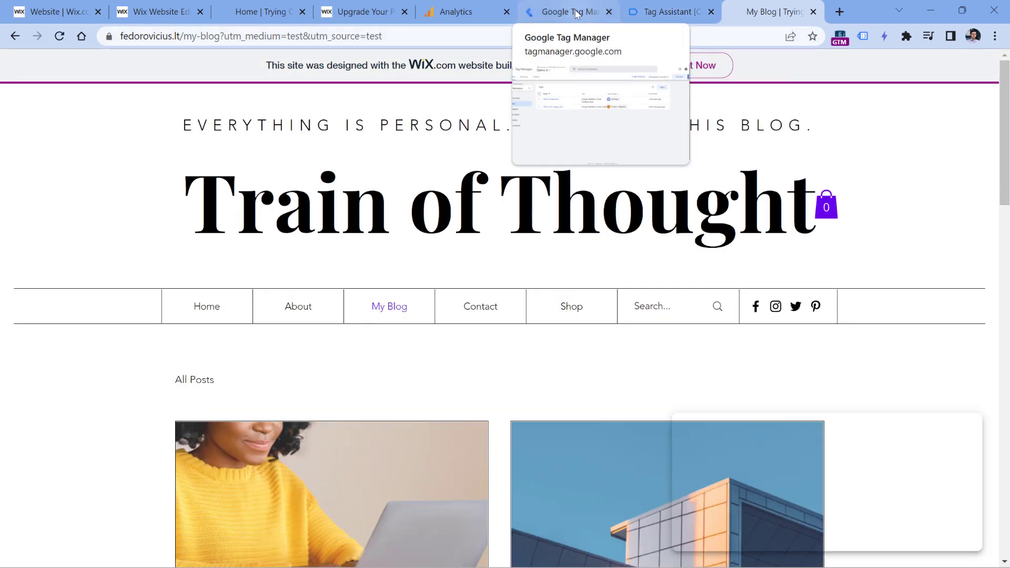
- Switch to Google Analytics DebugView and inspect the newest page_view event's page_location parameter, focusing on its UTM query string
left_click(567, 13)
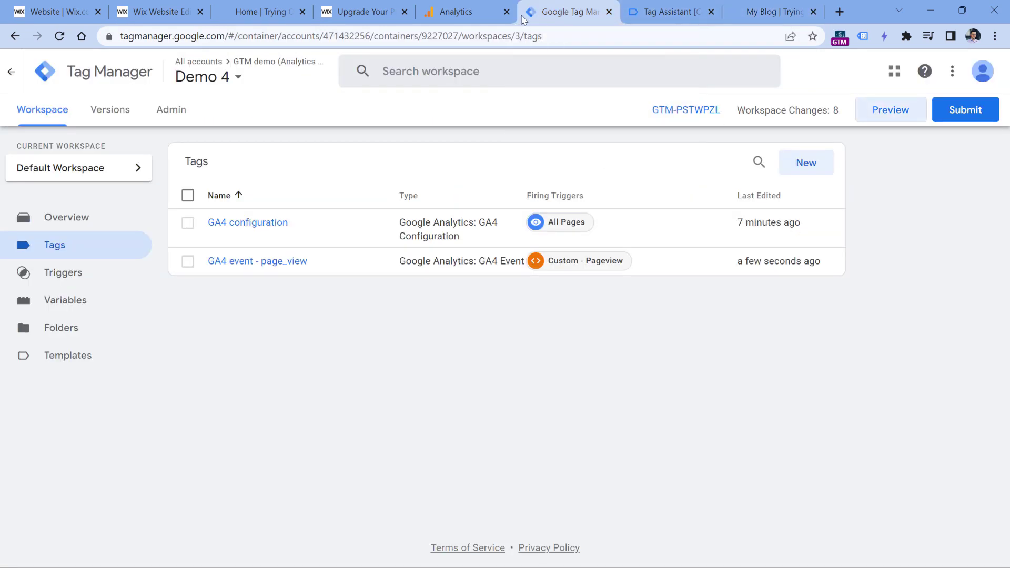
left_click(465, 13)
left_click(721, 228)
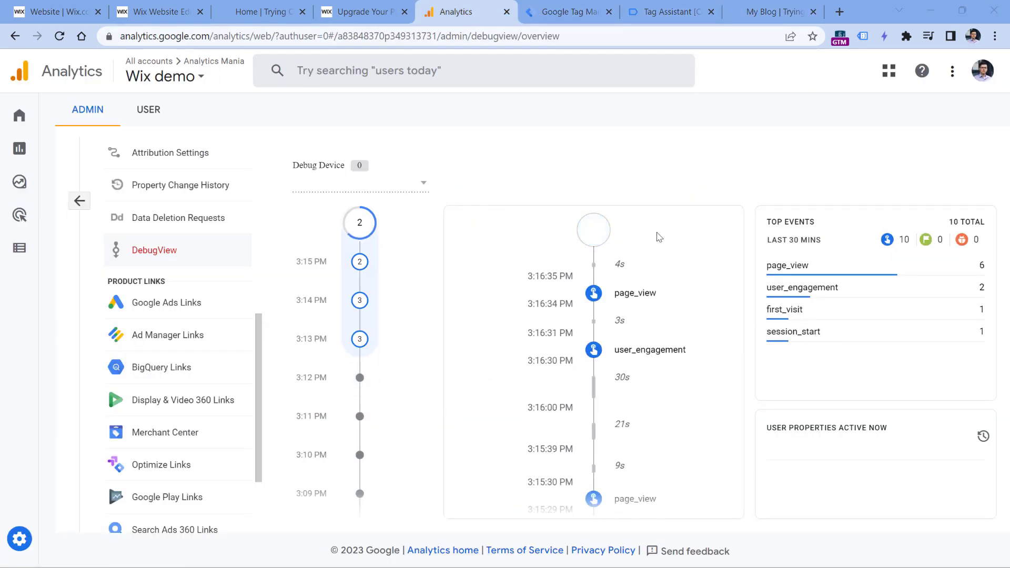
left_click(638, 304)
left_click(637, 296)
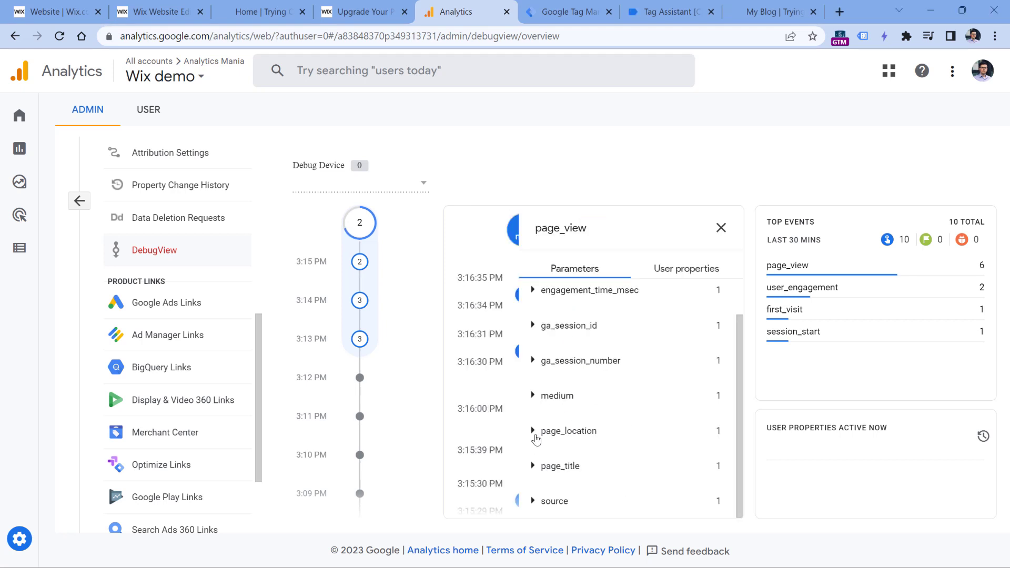
left_click(533, 430)
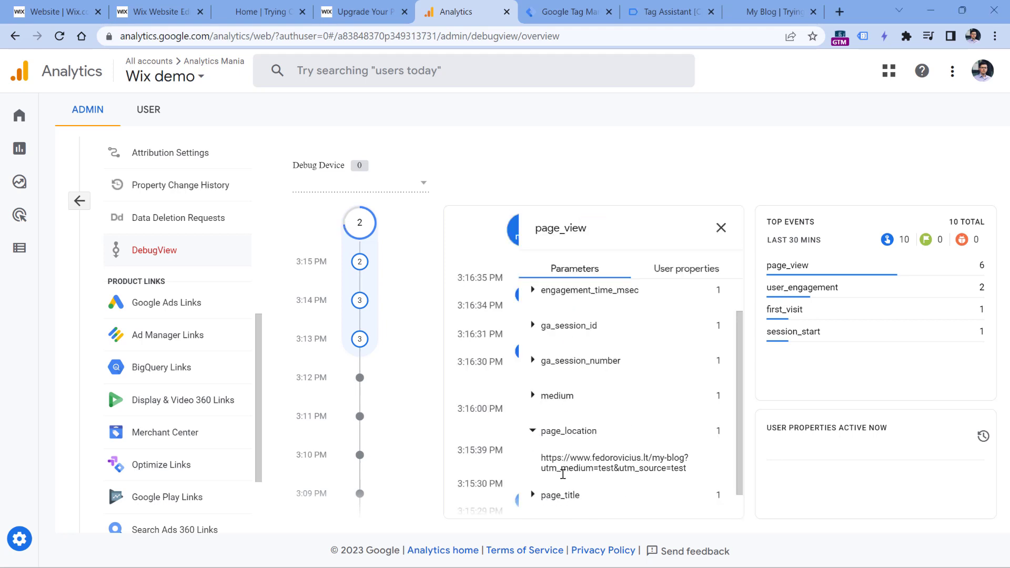
left_click_drag(544, 470, 689, 470)
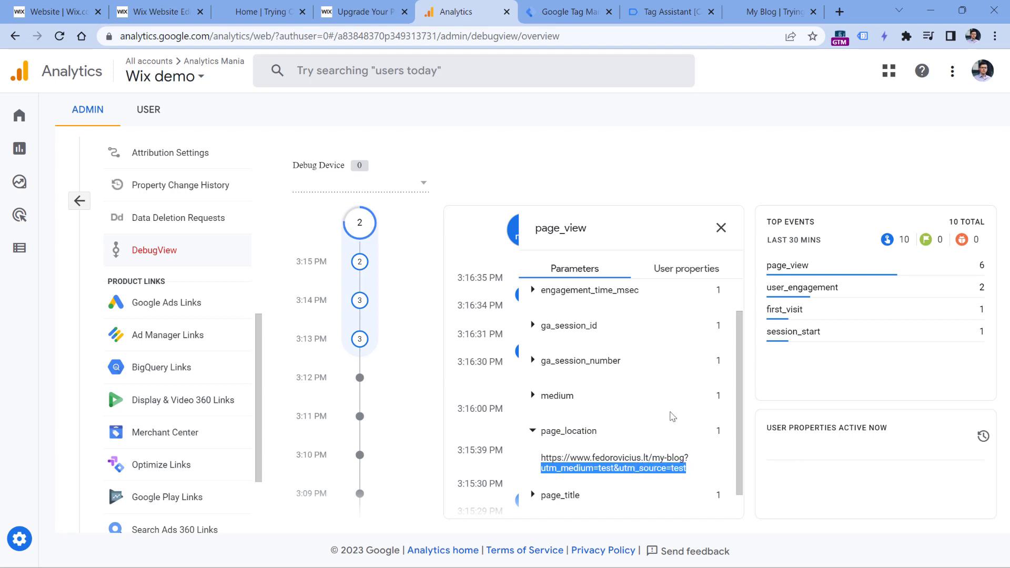
- Check the values of the medium and source parameters of the same page_view event
scroll(666, 414, "down", 1)
scroll(665, 413, "up", 2)
scroll(631, 426, "down", 2)
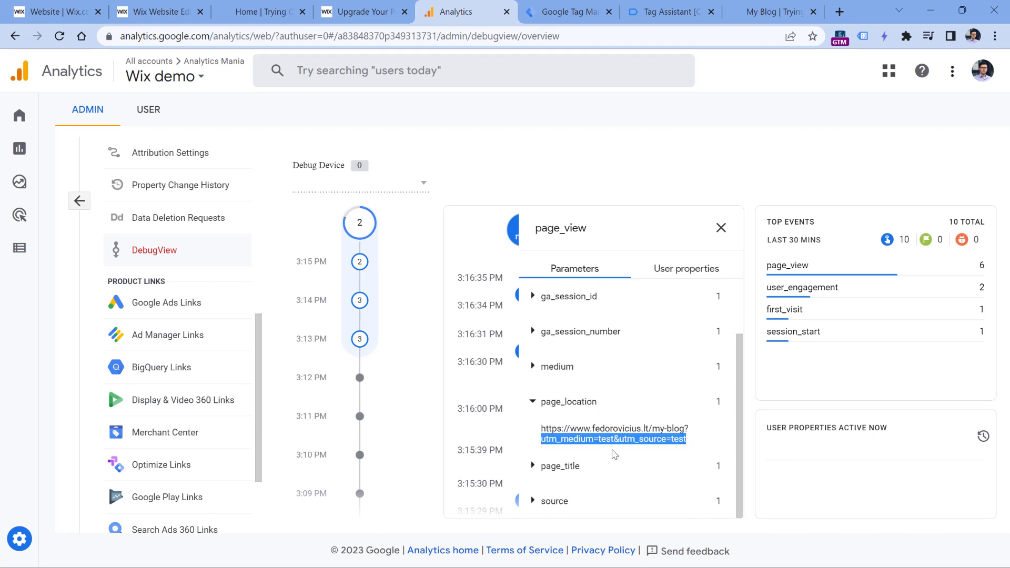
left_click(536, 368)
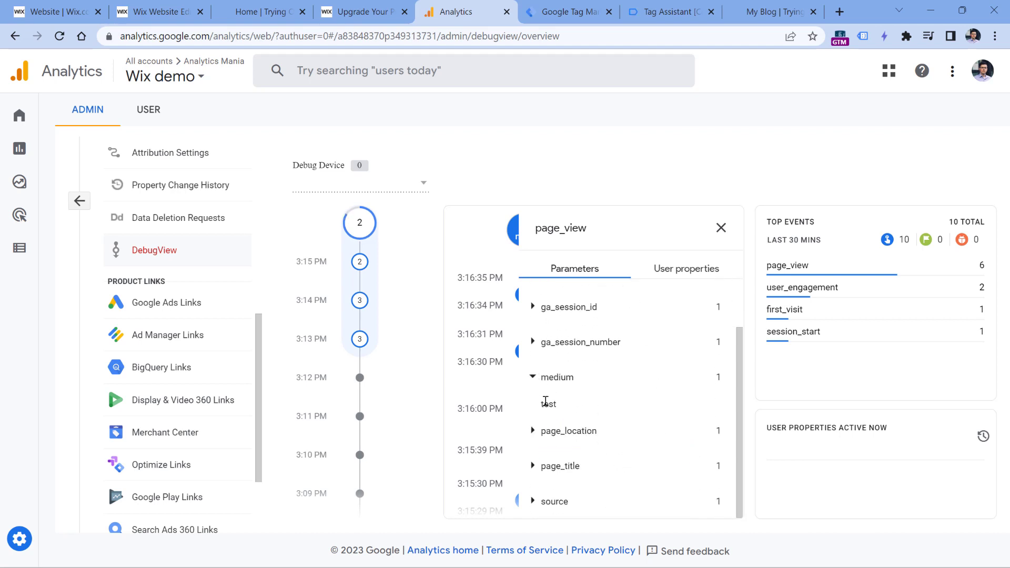
left_click(539, 383)
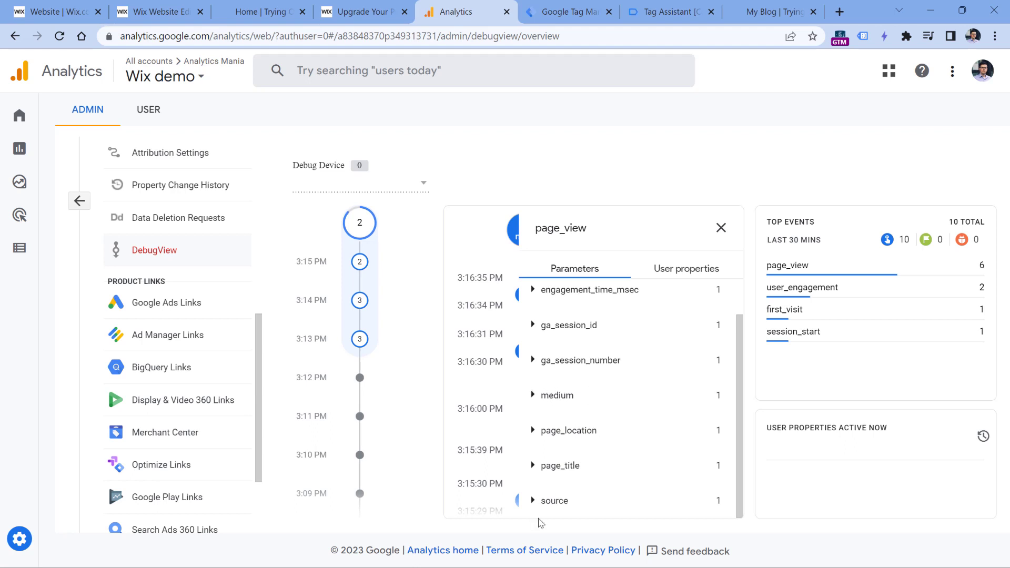
left_click(552, 501)
left_click(558, 506)
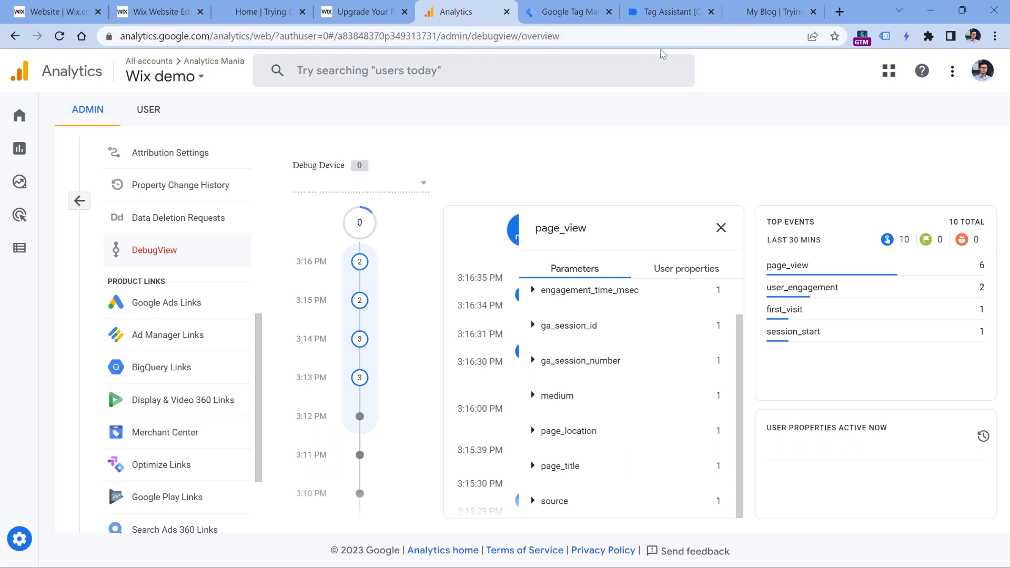
- On the site's My Blog page, fill in the contact form with a test name, an e-mail address and the message asd, and submit it
left_click(761, 15)
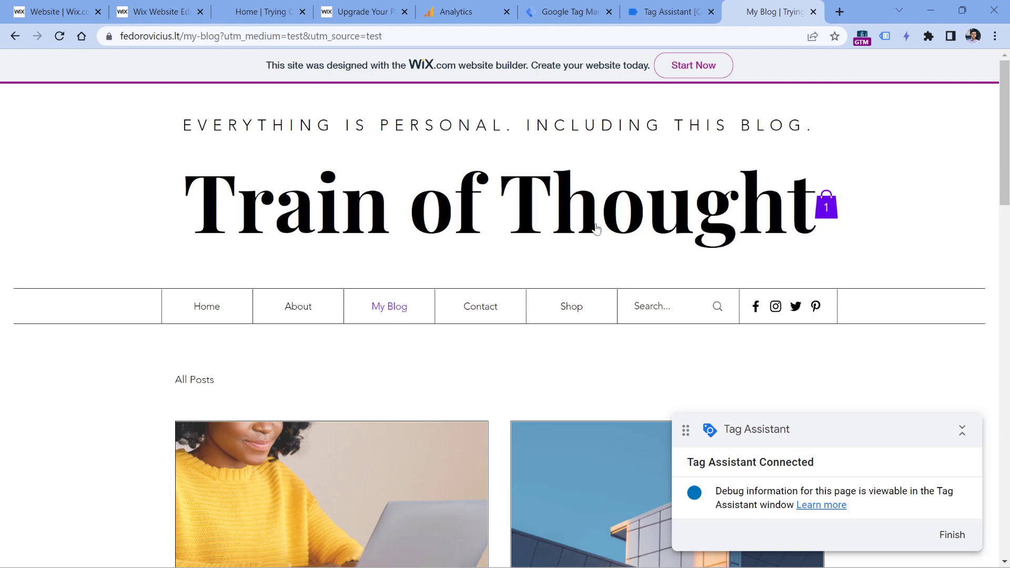
scroll(473, 205, "down", 5)
scroll(478, 209, "down", 18)
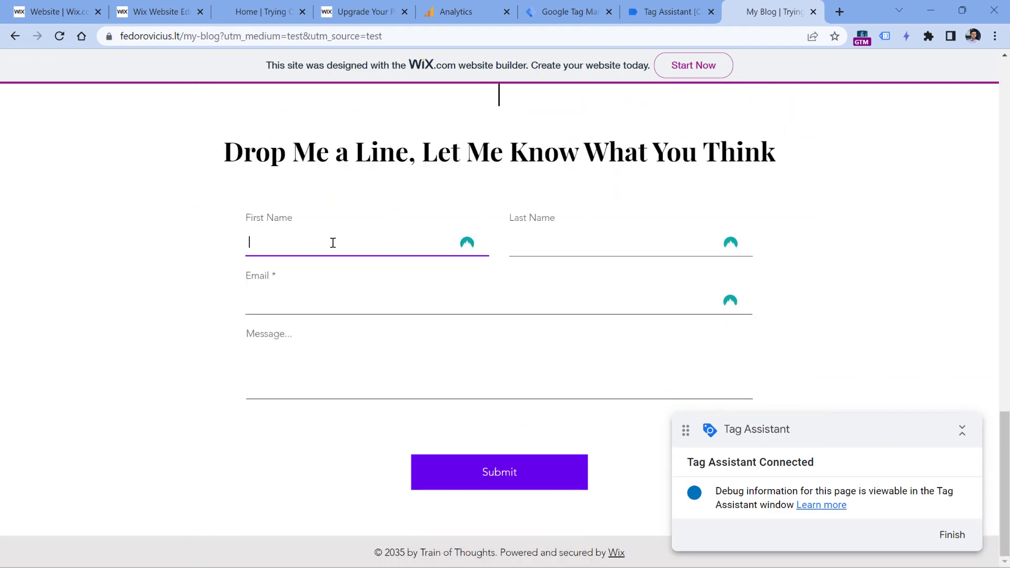
left_click(333, 243)
type("test")
key("Tab")
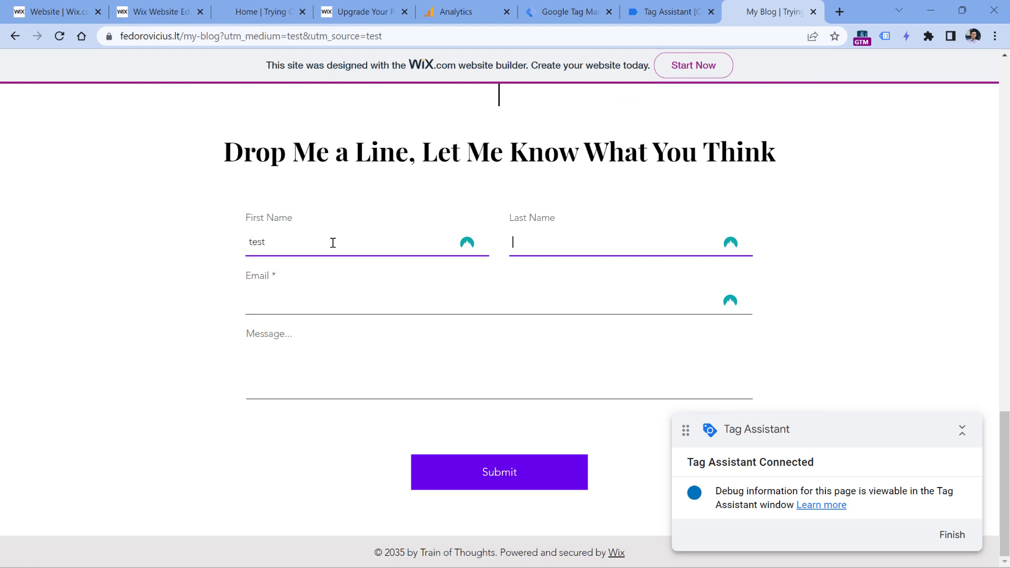
key("Tab")
type("test@test.com")
key("Tab")
type("asd")
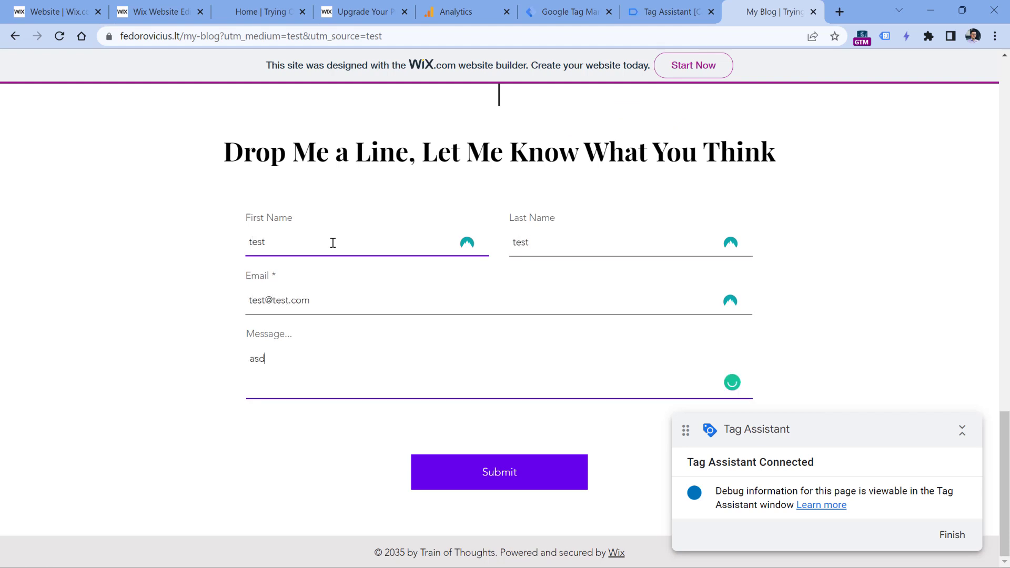
left_click(480, 472)
- Switch to Tag Assistant and expand the lead event's API call to examine its event name
key("ctrl+shift+Tab")
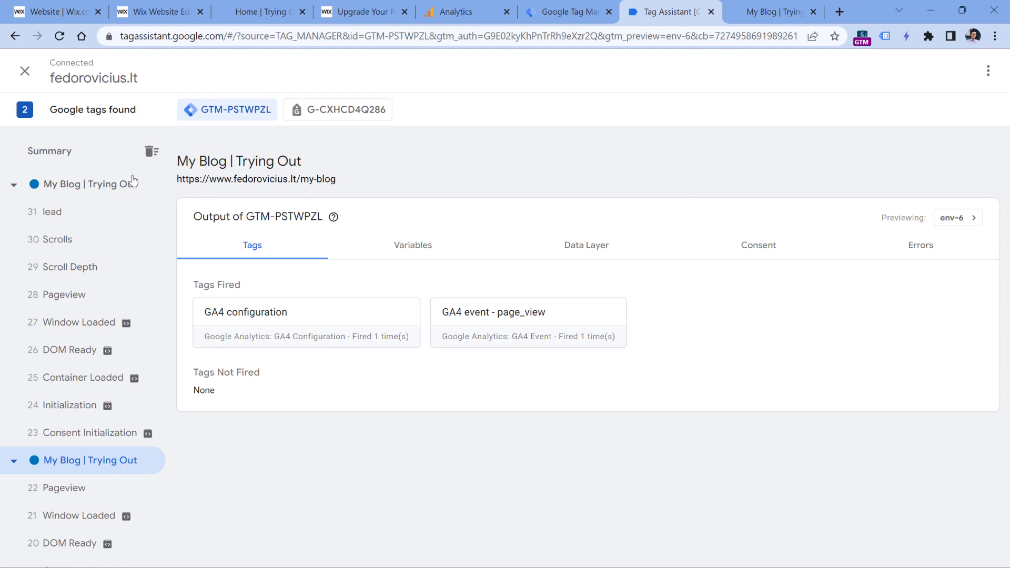
left_click(86, 218)
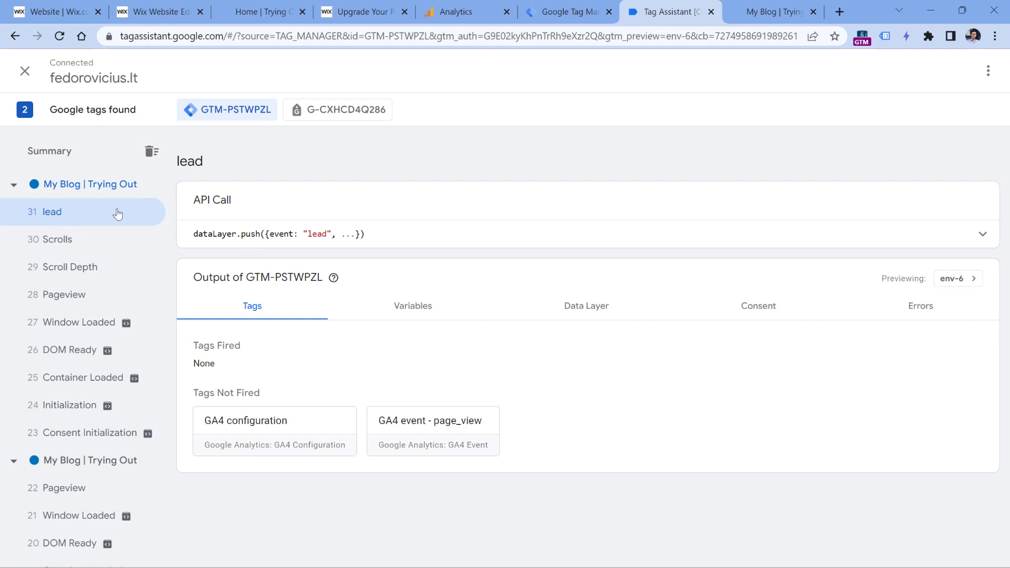
left_click(482, 229)
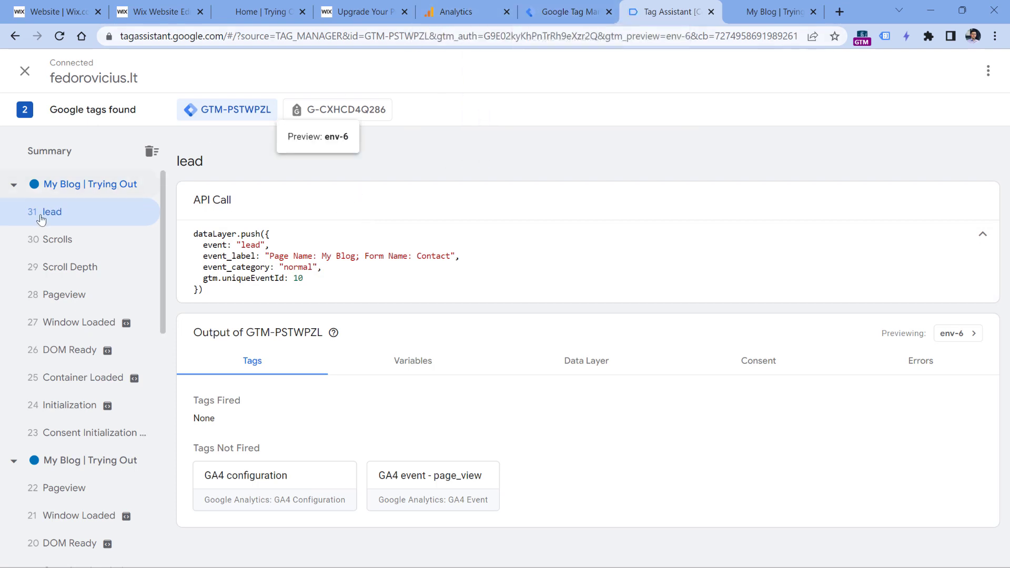
left_click_drag(211, 246, 275, 244)
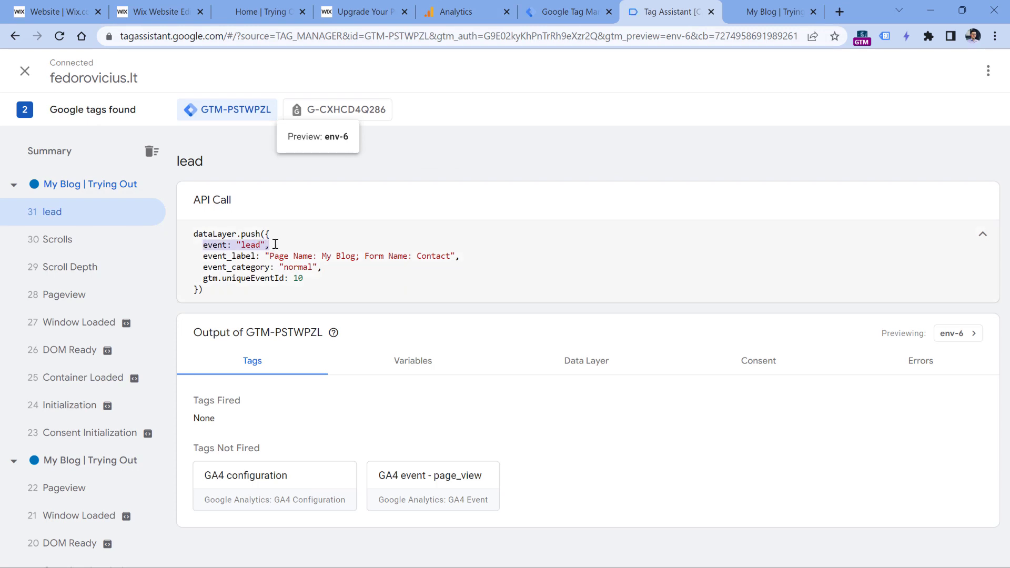
- In Google Tag Manager, create a Custom Event trigger with the event name lead
left_click(570, 13)
left_click(79, 279)
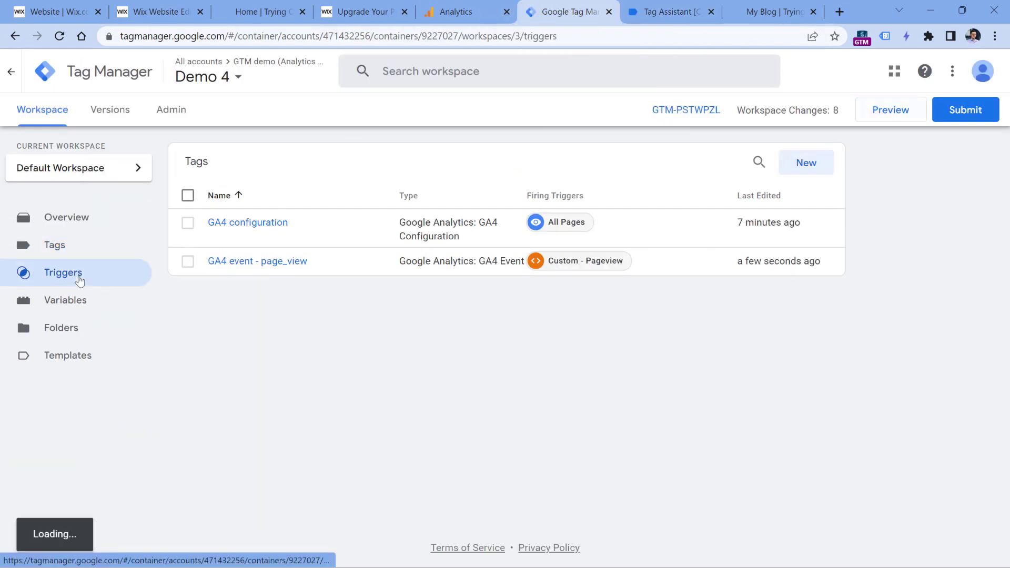
left_click(806, 163)
left_click(429, 215)
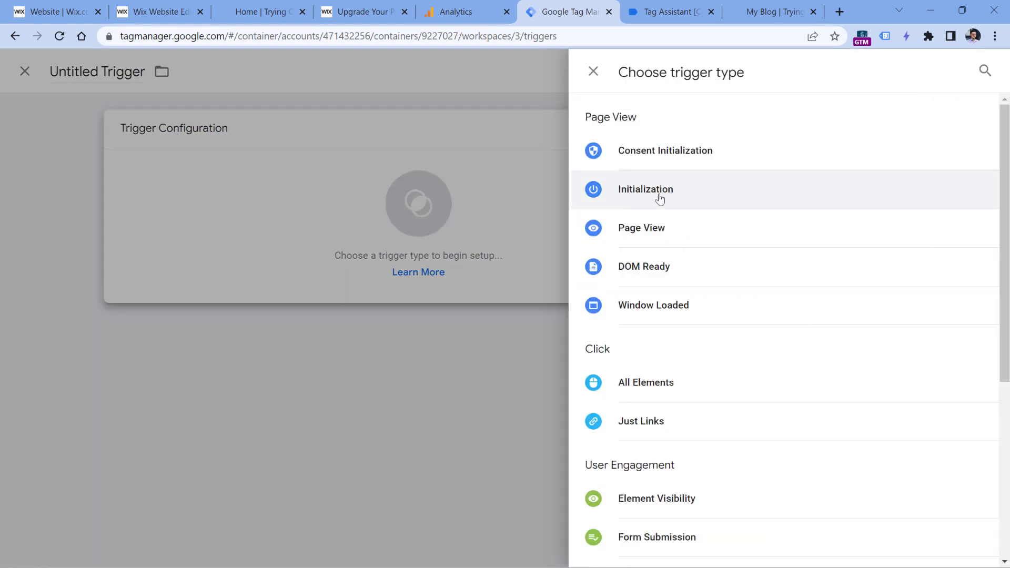
scroll(660, 199, "down", 4)
left_click(679, 482)
left_click(370, 261)
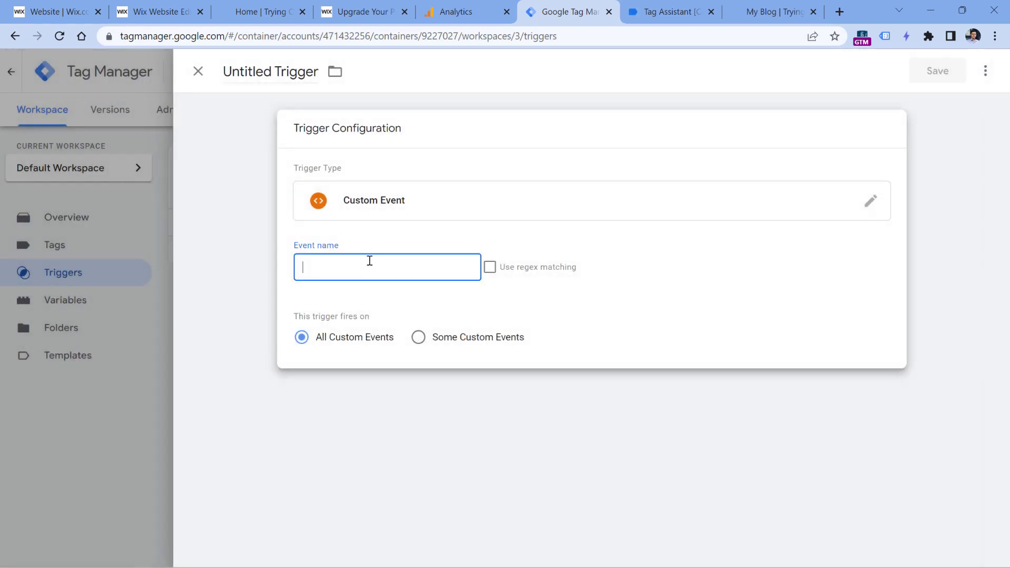
type("lead")
- Name the trigger custom - lead and save it
key("ctrl+a")
type("so")
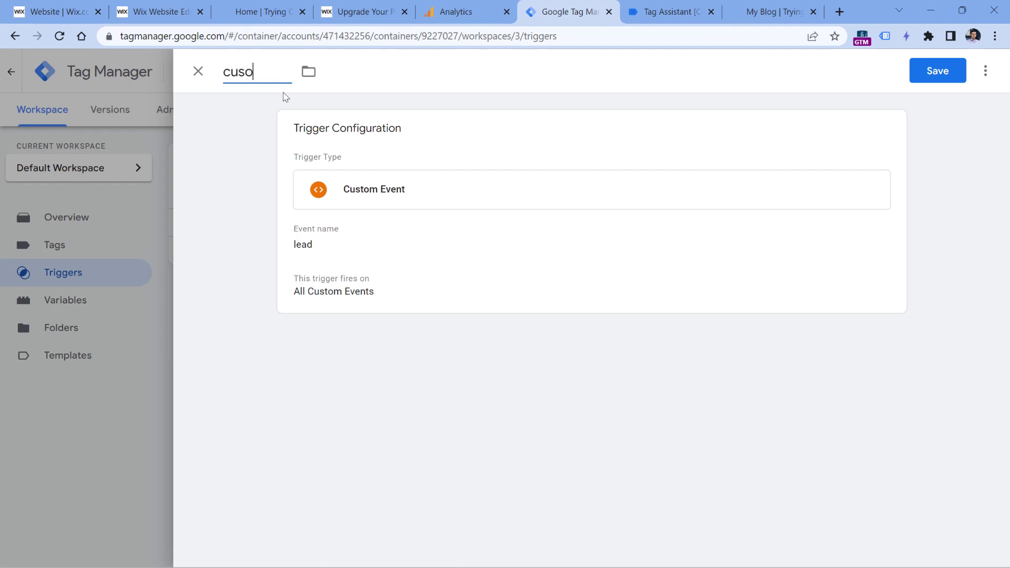
key("BackSpace")
key("BackSpace")
key("BackSpace")
key("BackSpace")
type("custom - lead")
left_click(938, 71)
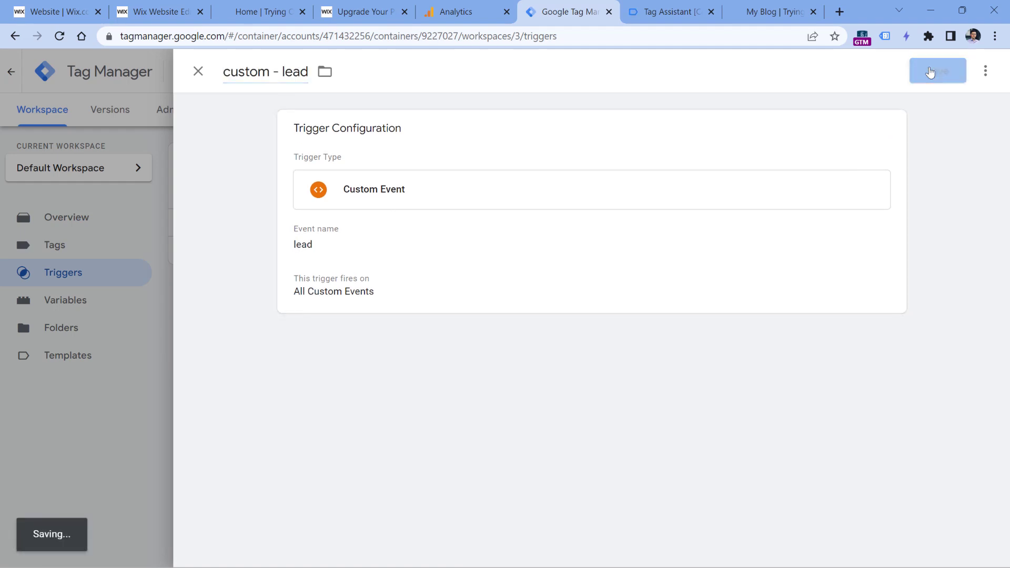
- Open the GA4 event - page_view tag and make a copy of it
left_click(62, 245)
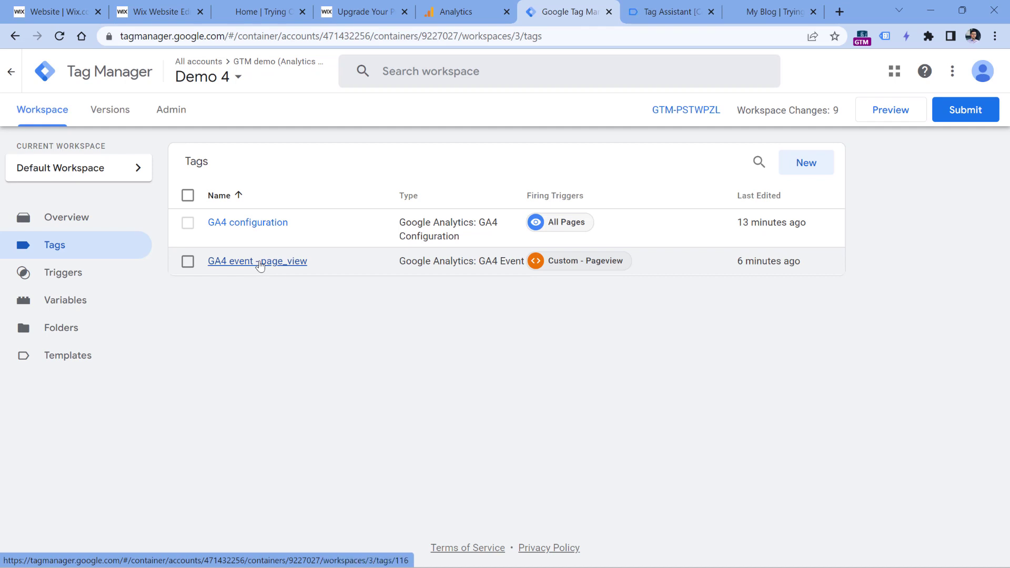
left_click(258, 263)
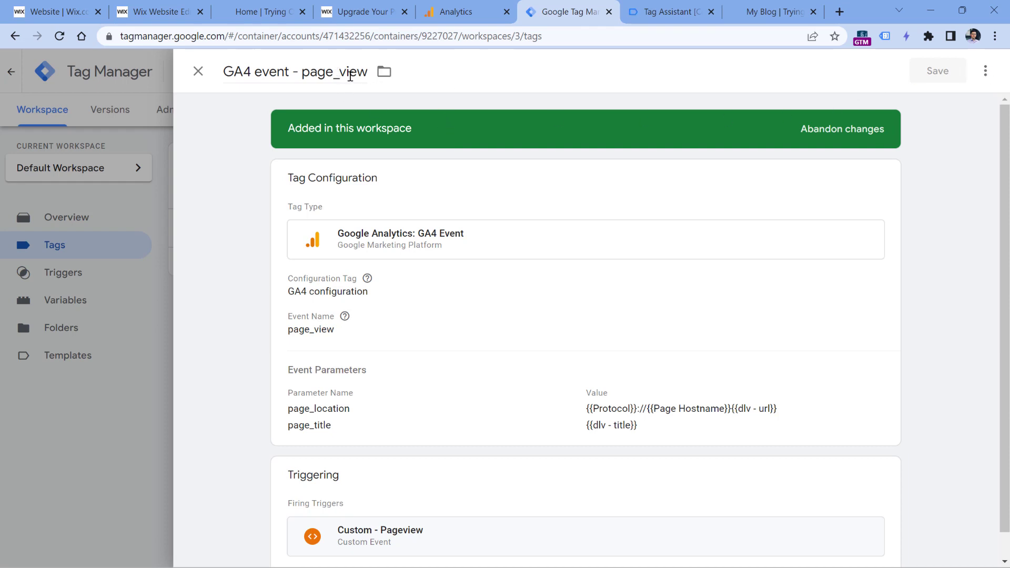
left_click(985, 72)
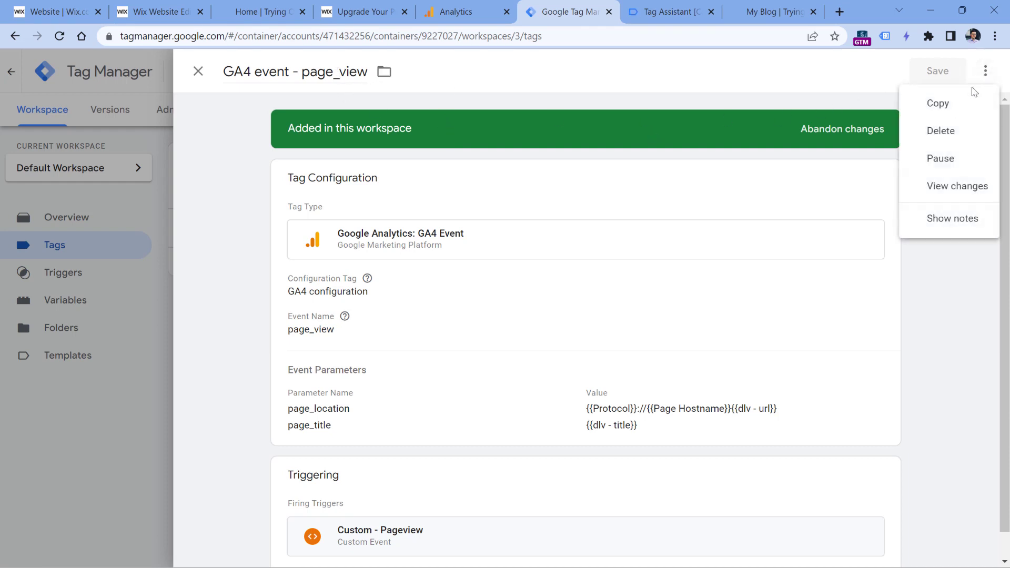
left_click(942, 103)
- Rename the copied tag as GA4 event - form_submission
left_click_drag(276, 71, 209, 74)
key("BackSpace")
double_click(330, 74)
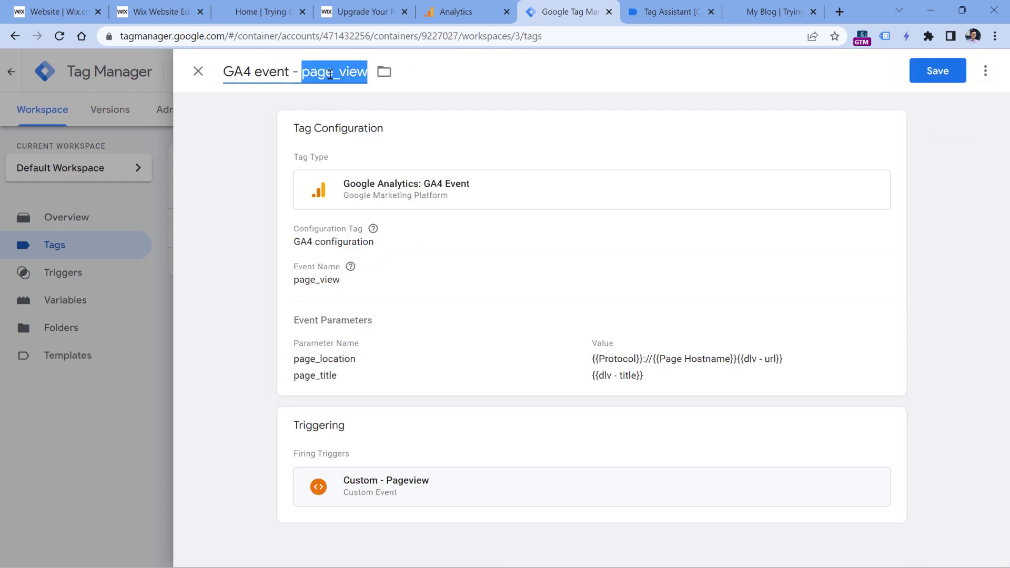
type("generate_lead")
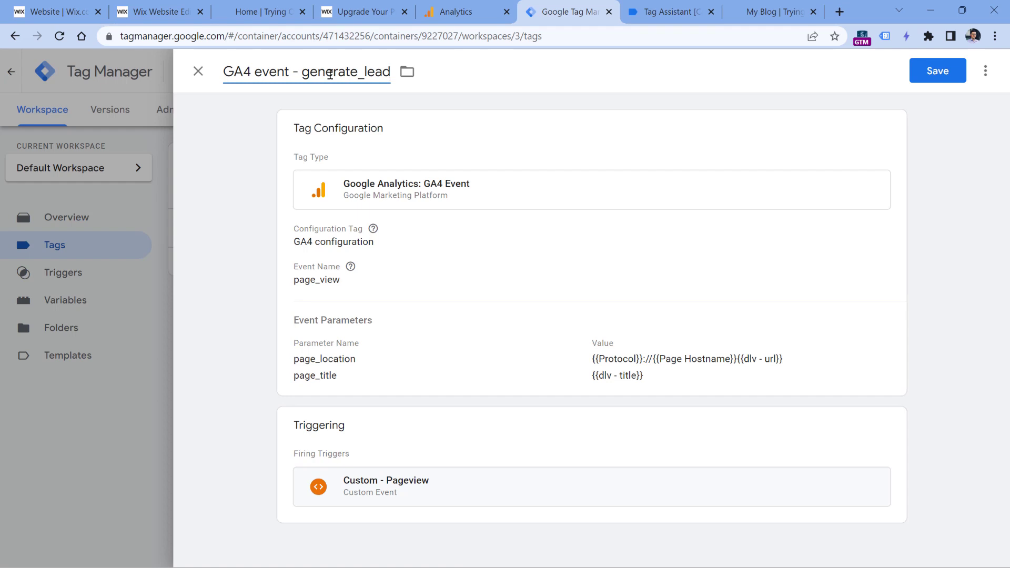
double_click(330, 75)
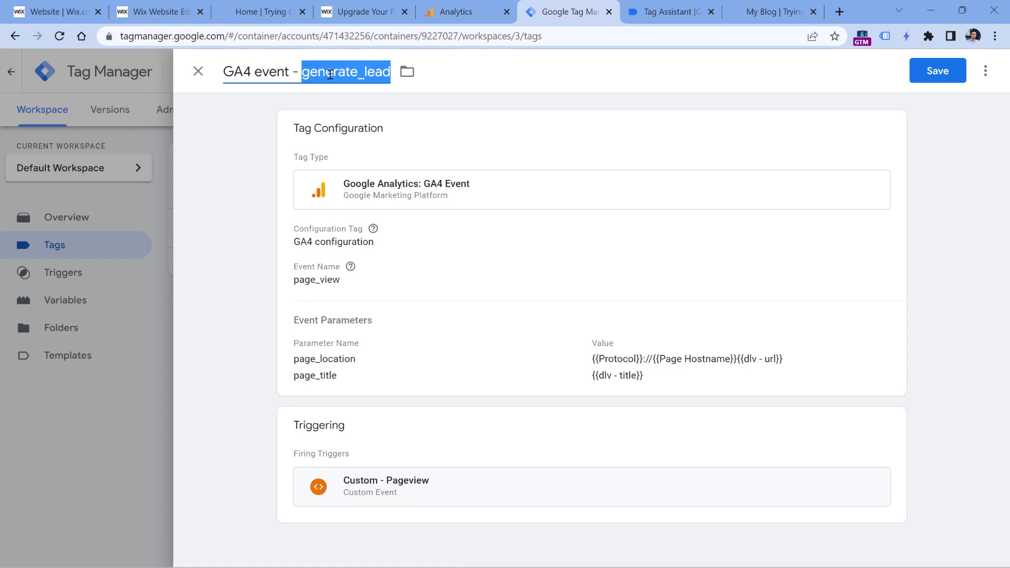
type("form_submission")
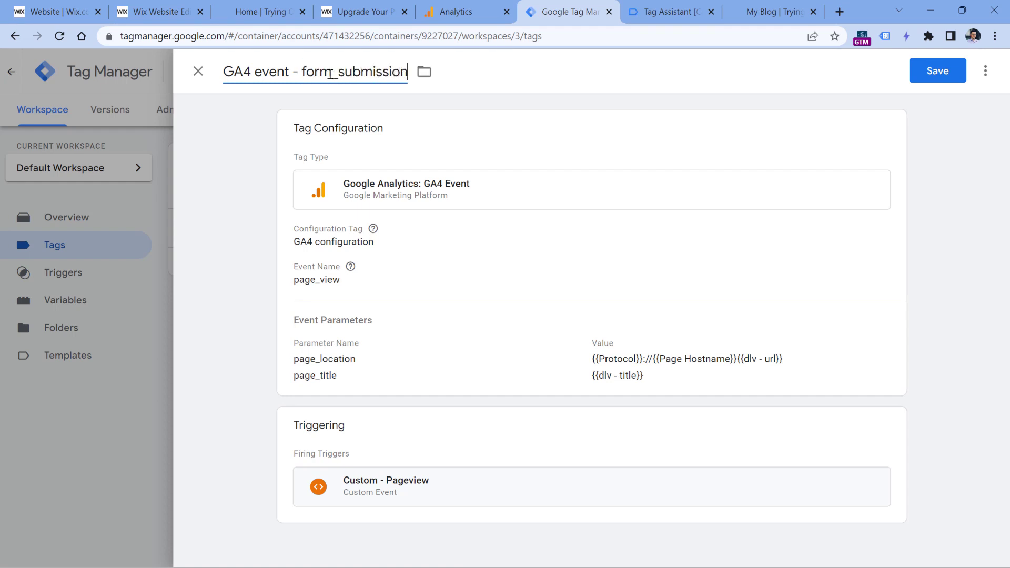
- Set the copied tag's event name to form_submission, reusing the text from its title
double_click(336, 74)
key("ctrl+c")
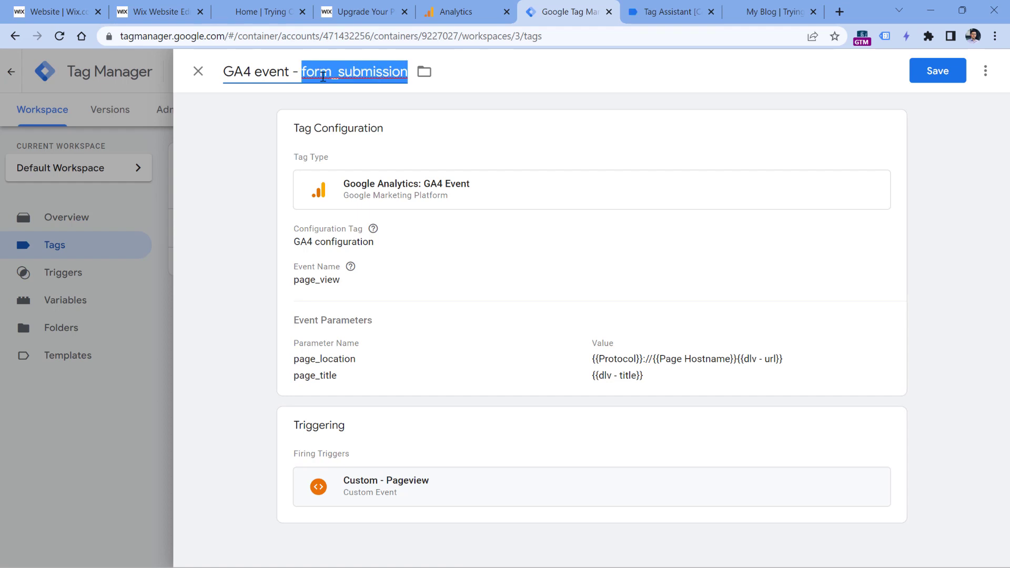
left_click(428, 287)
left_click(319, 323)
double_click(319, 322)
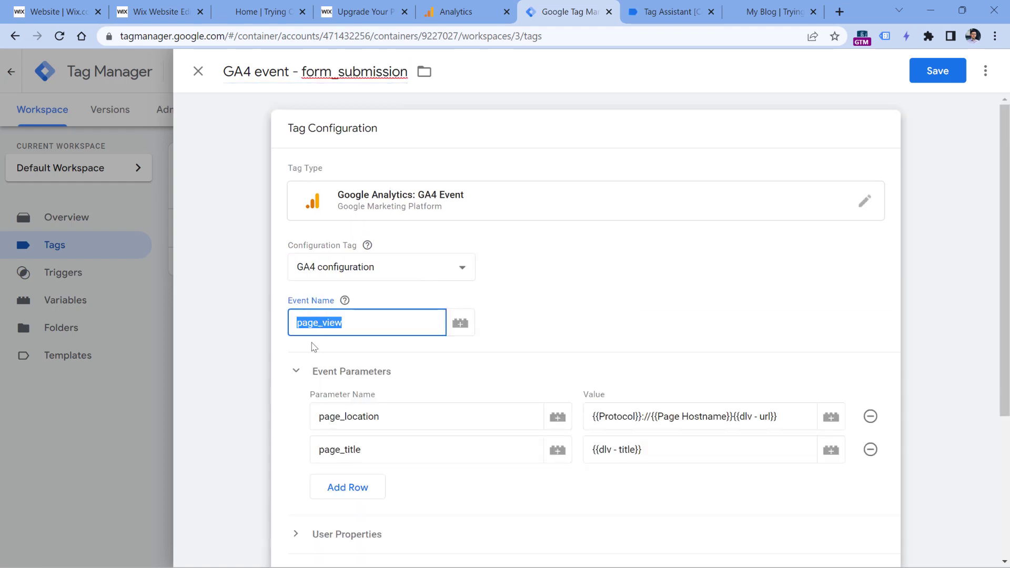
key("ctrl+v")
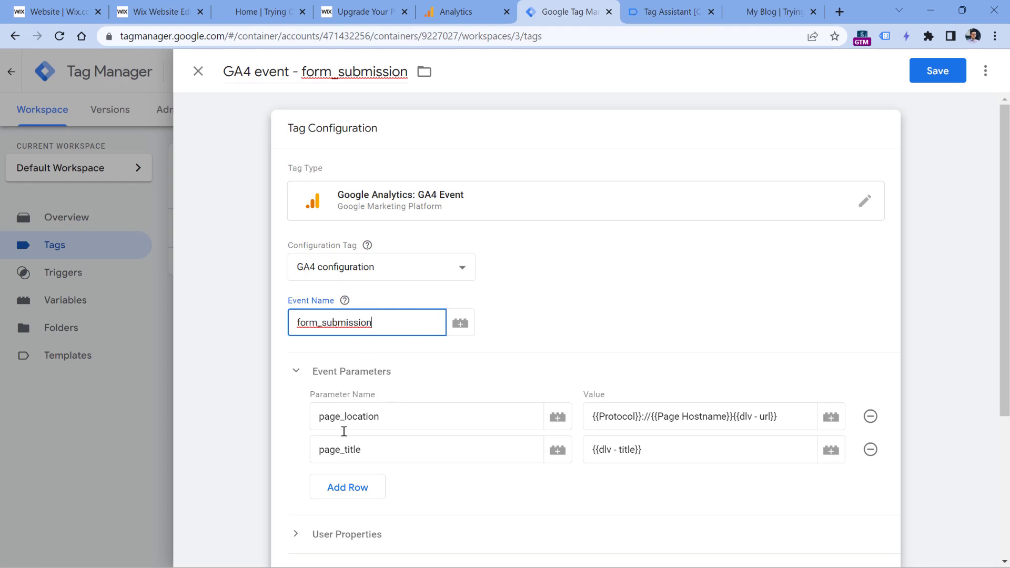
- Return to Tag Assistant and examine the lead event's event_label value, focusing on the form name part
left_click(665, 12)
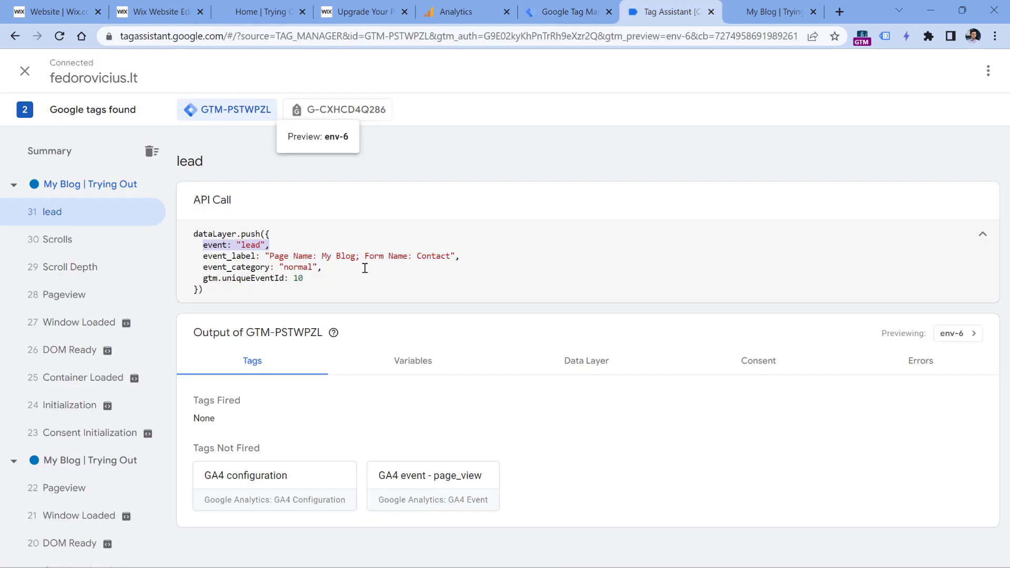
left_click(364, 269)
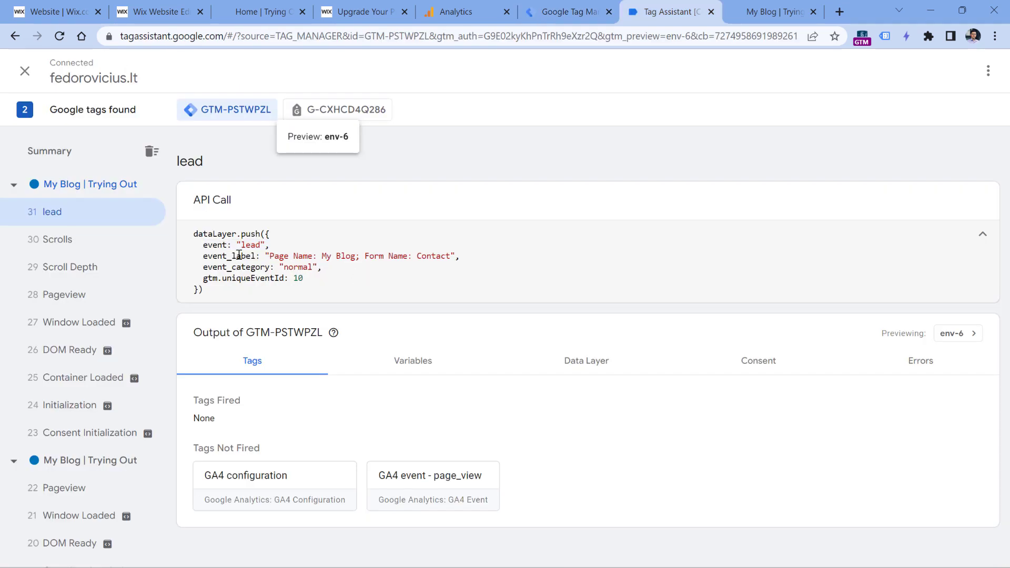
left_click_drag(271, 257, 448, 257)
left_click(450, 257)
left_click_drag(366, 257, 451, 257)
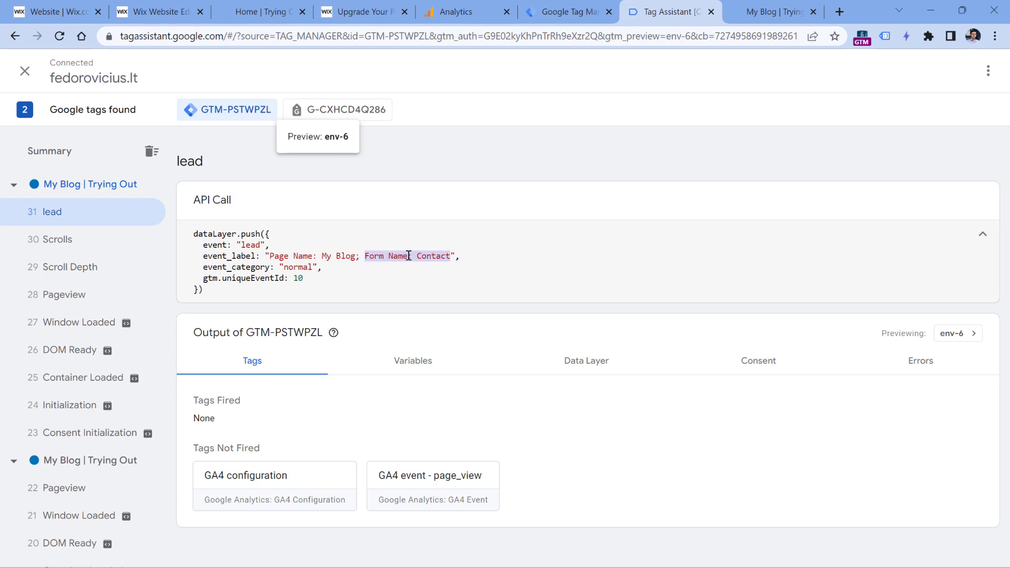
- Examine the page name and form name parts of the lead event's event_label, and the parameter's key
left_click_drag(270, 258, 361, 258)
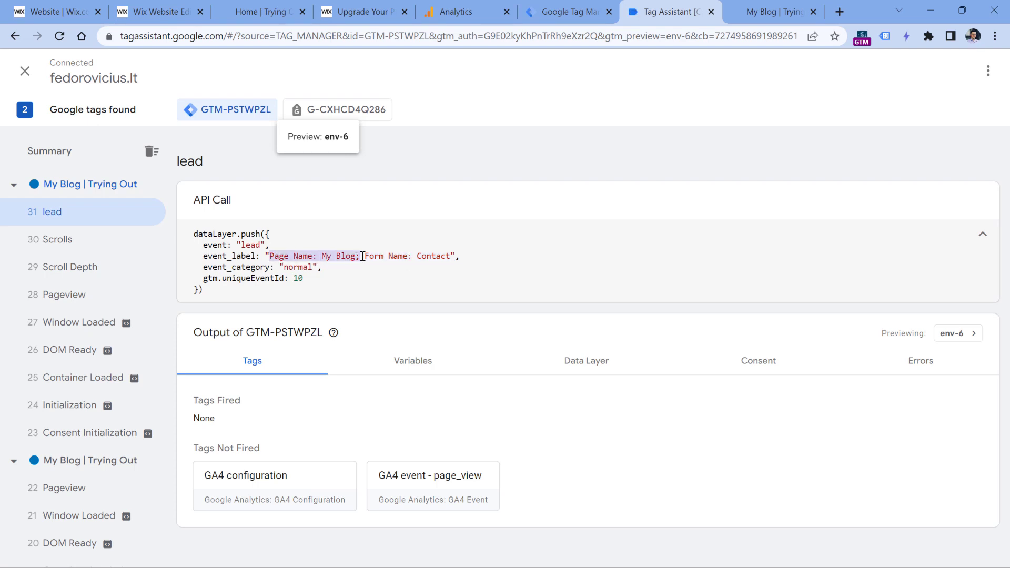
left_click(372, 258)
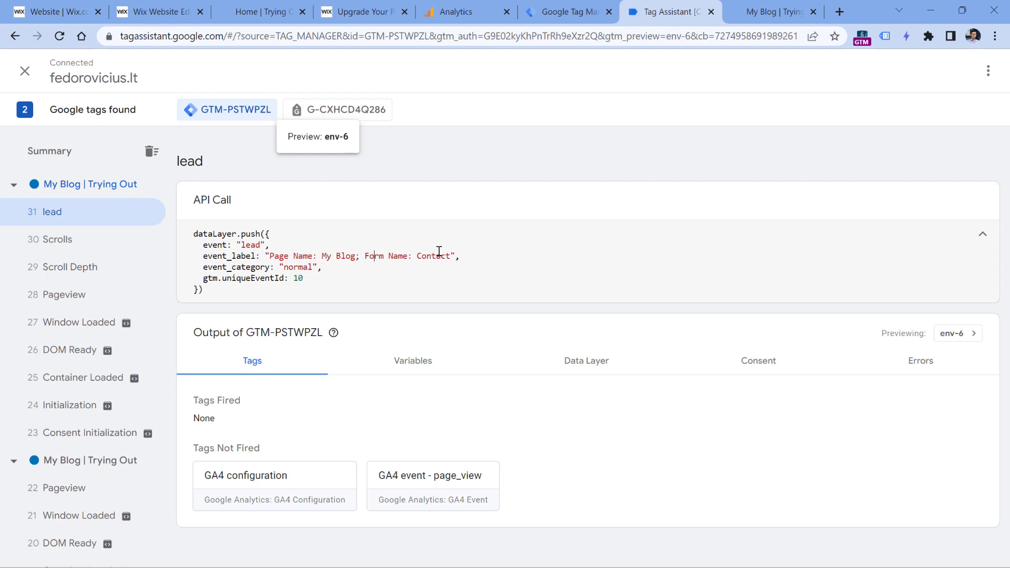
left_click_drag(367, 256, 451, 257)
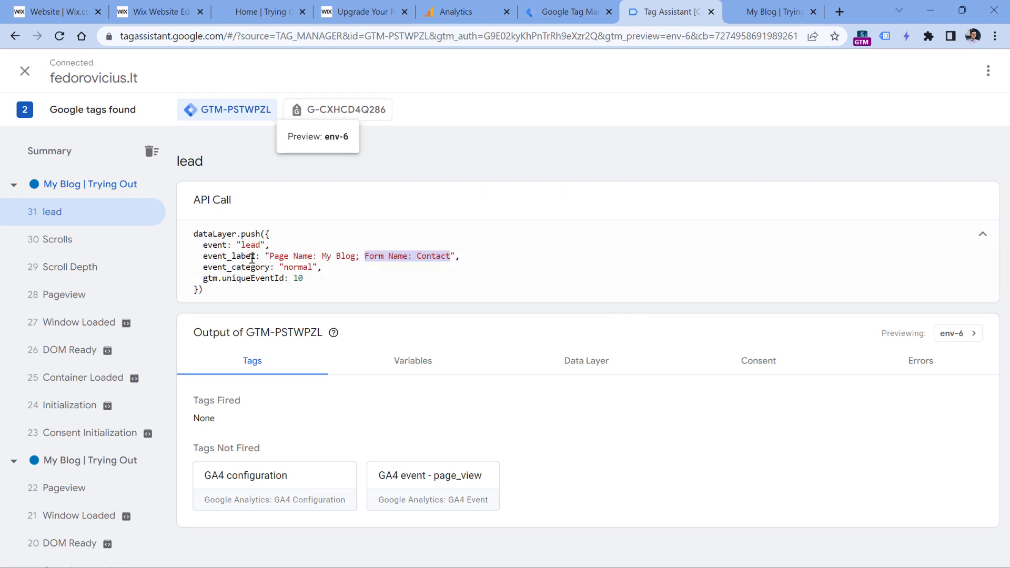
double_click(230, 257)
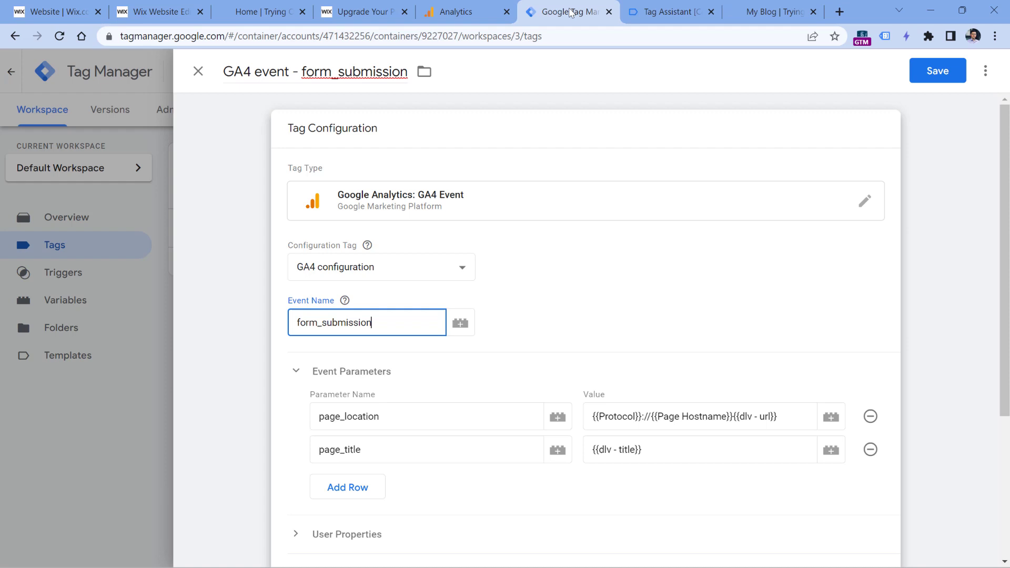
- Switch back to Google Tag Manager and save the GA4 event - form_submission tag
left_click(563, 12)
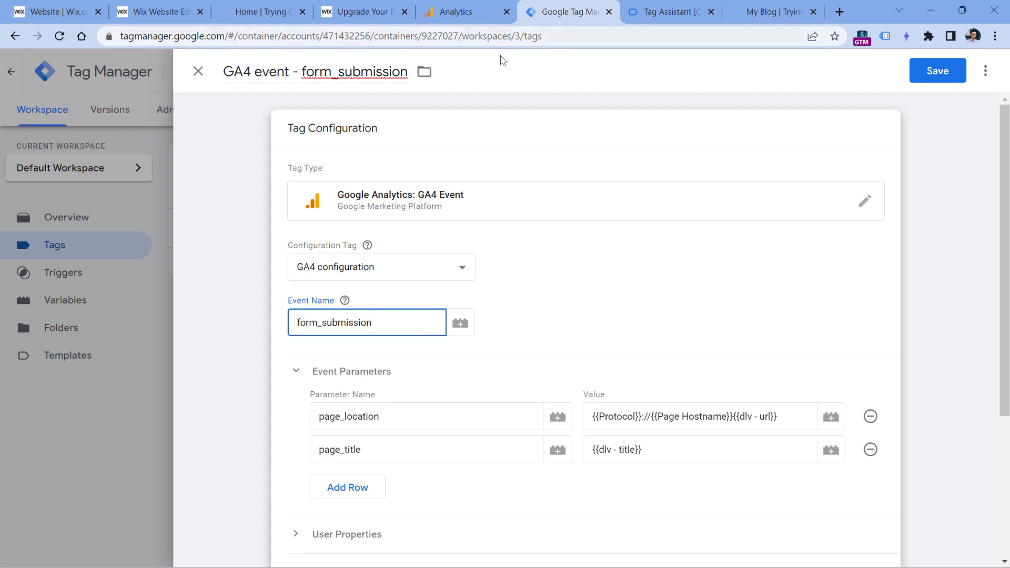
scroll(466, 171, "down", 1)
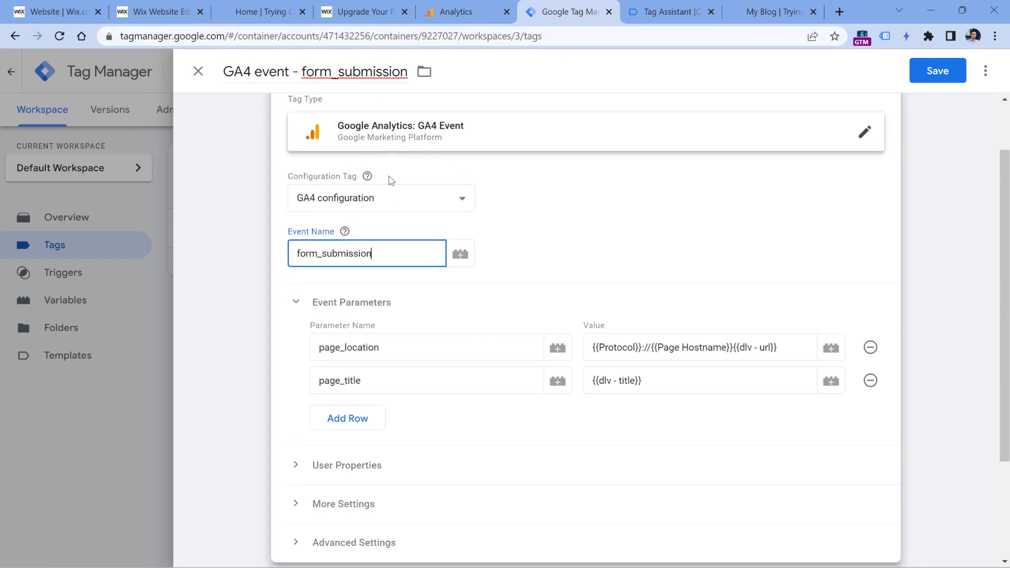
left_click(938, 72)
- Create a user-defined Data Layer Variable that reads event_label, checking the key's spelling in Tag Assistant
left_click(66, 301)
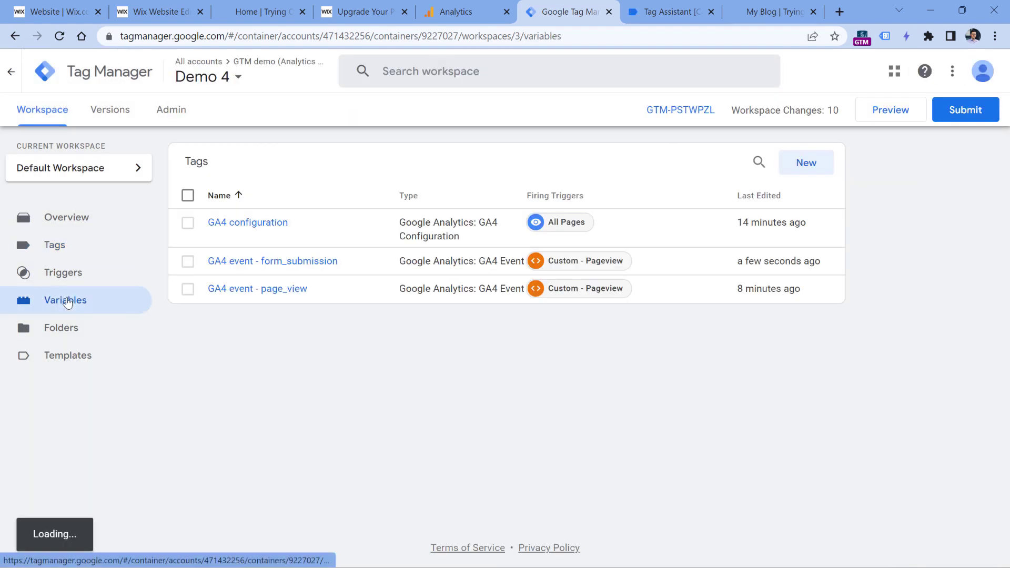
scroll(631, 316, "down", 3)
left_click(805, 383)
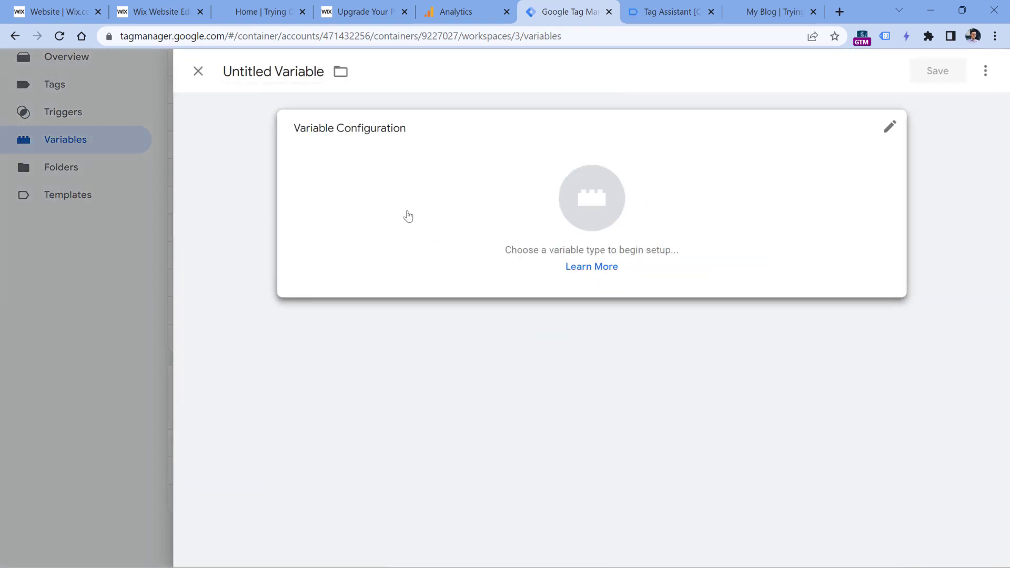
left_click(407, 217)
left_click(703, 392)
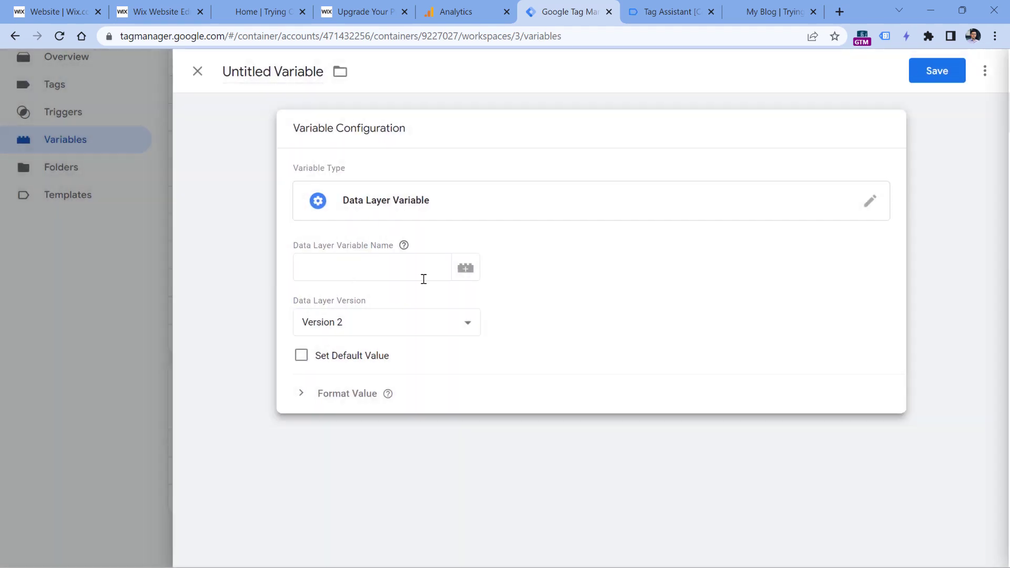
left_click(423, 276)
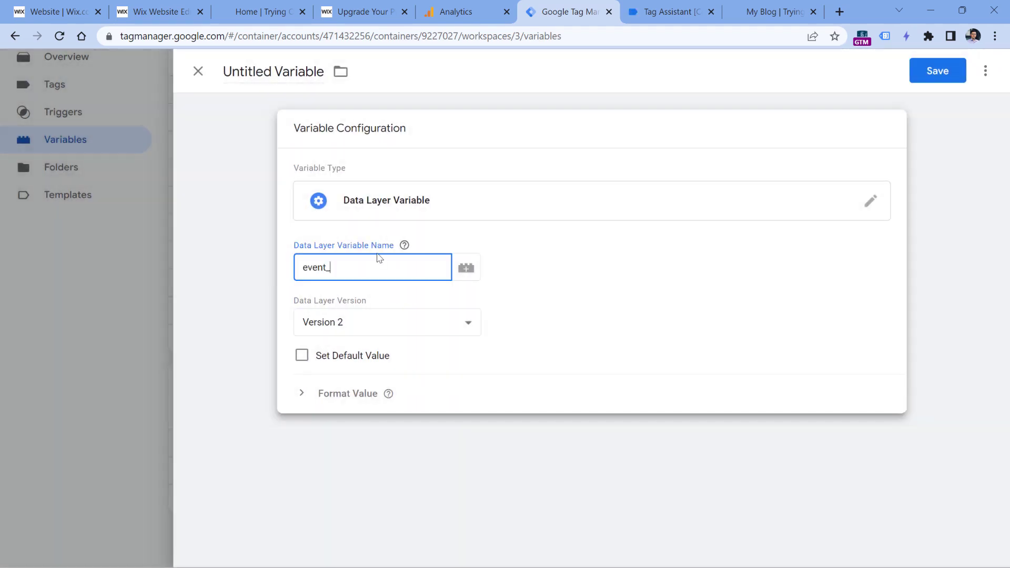
left_click(672, 9)
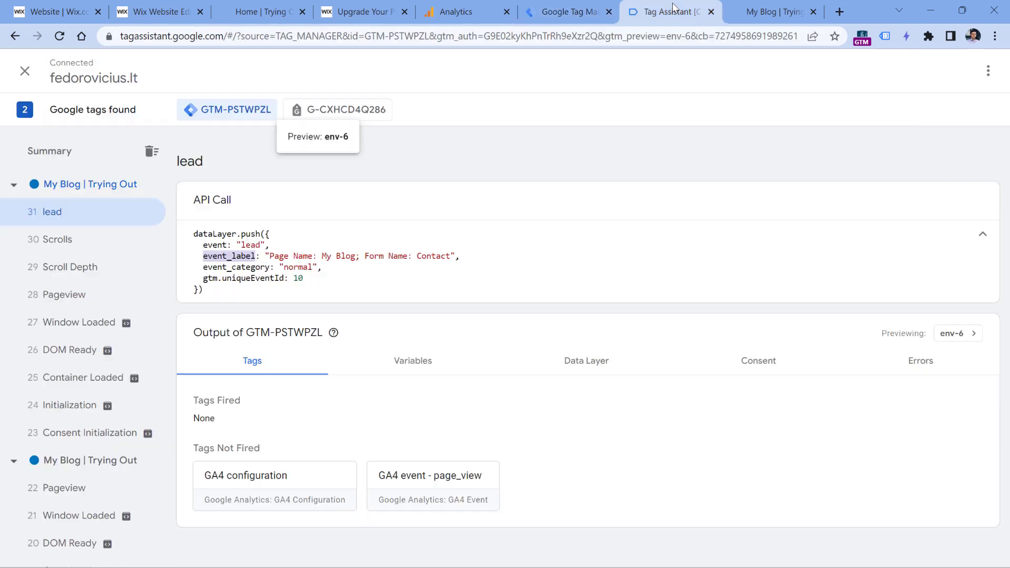
left_click(570, 11)
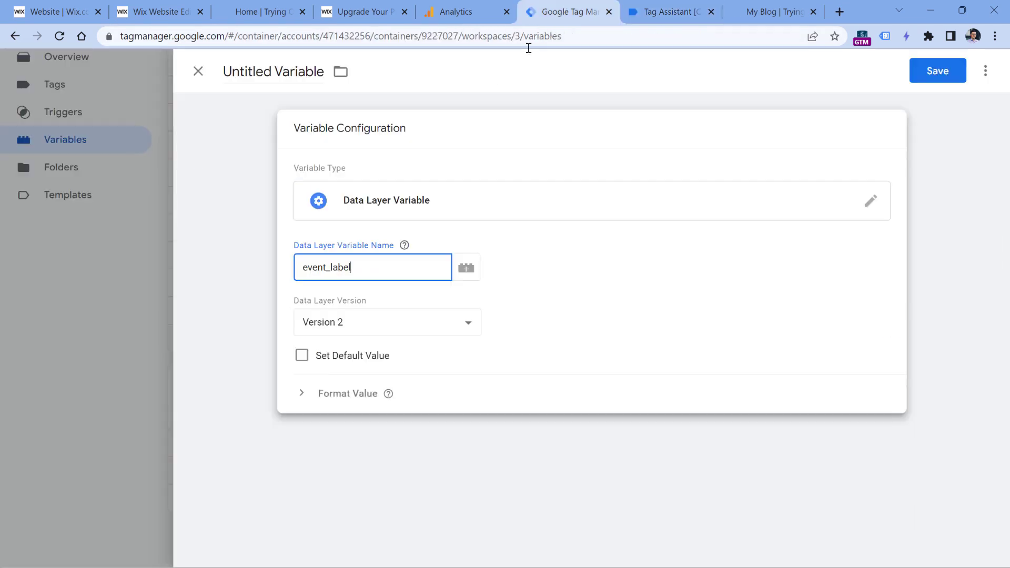
- Name the data layer variable dlv - event_label and save it
left_click(278, 68)
type("dlv - event-")
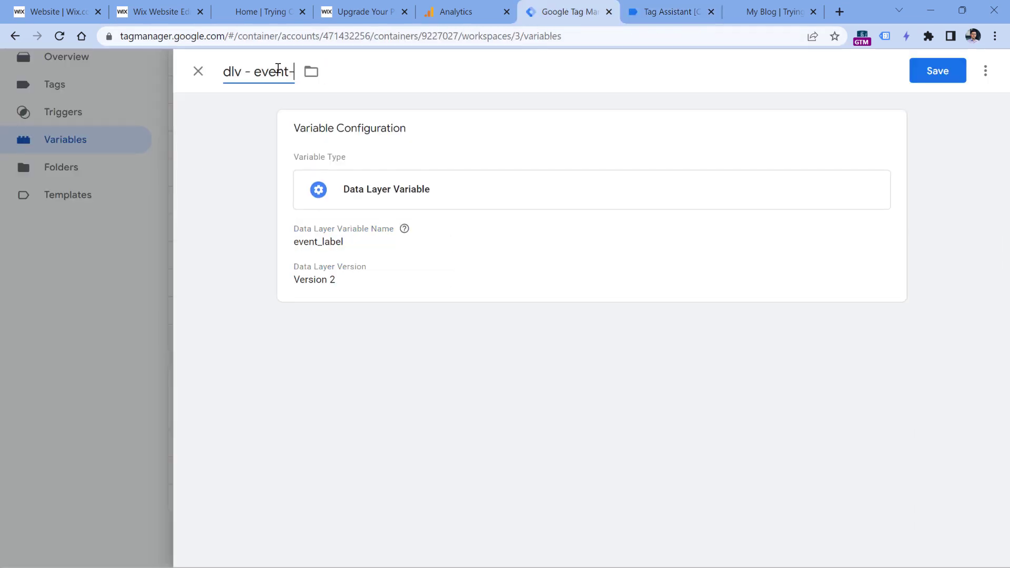
key("BackSpace")
type("_label")
left_click(914, 74)
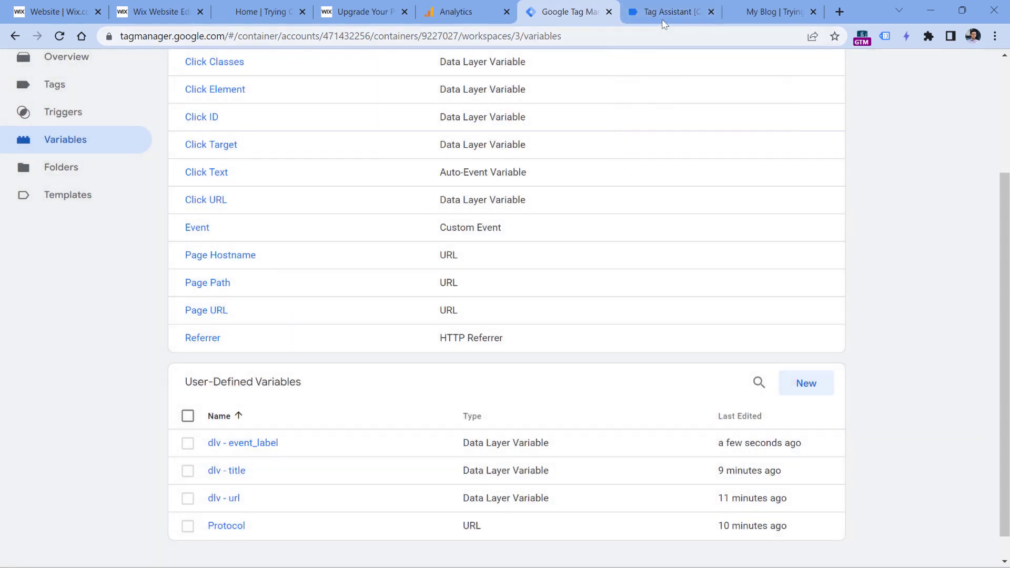
- Return to Tag Assistant and compare the form name part with the full event_label value of the lead event
left_click(773, 12)
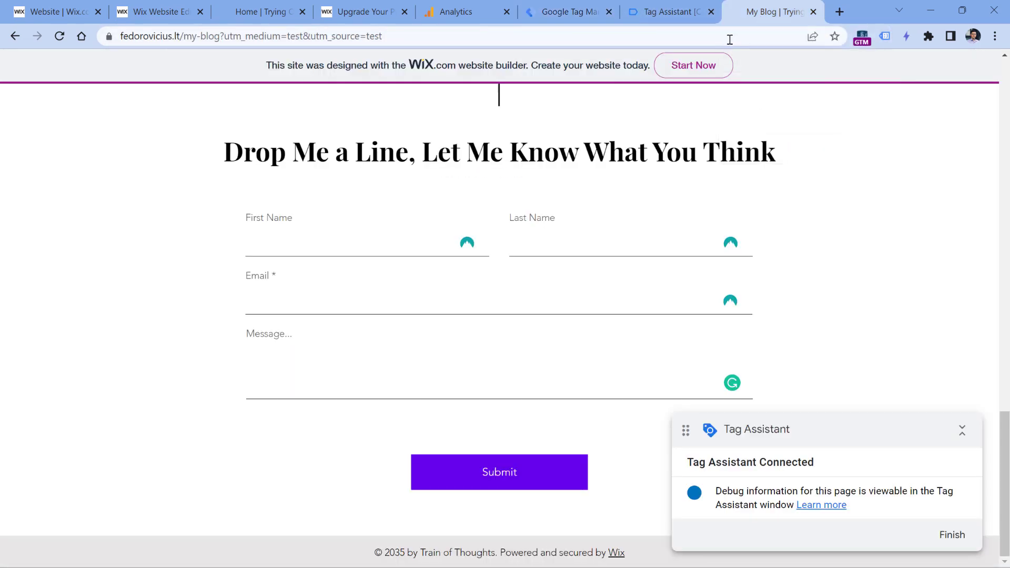
left_click(668, 12)
left_click_drag(366, 255, 444, 260)
left_click_drag(267, 256, 454, 256)
- In Google Tag Manager, create a new Custom JavaScript variable and begin an anonymous function with a return statement
left_click(568, 12)
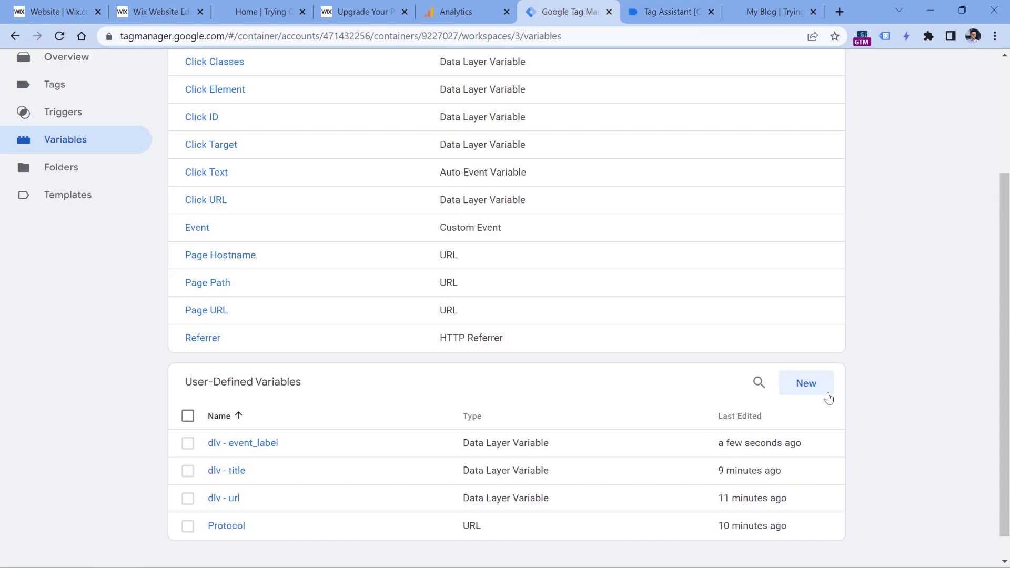
left_click(808, 388)
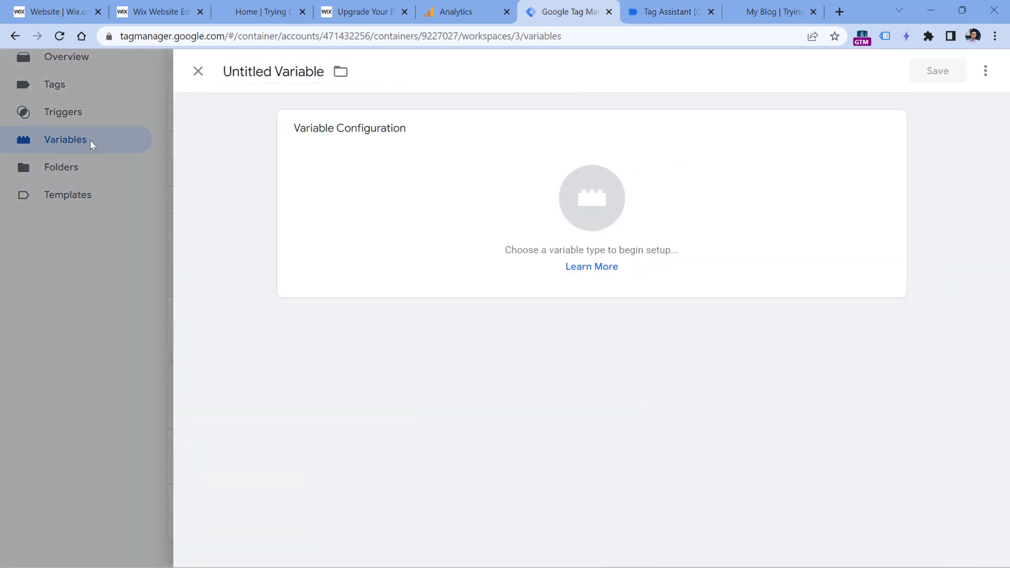
left_click(388, 202)
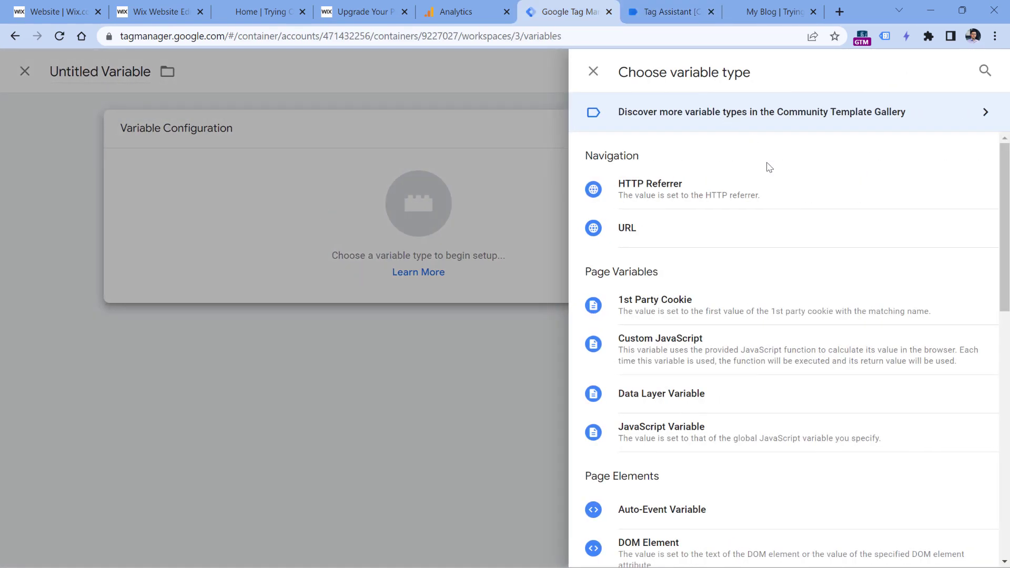
left_click(674, 354)
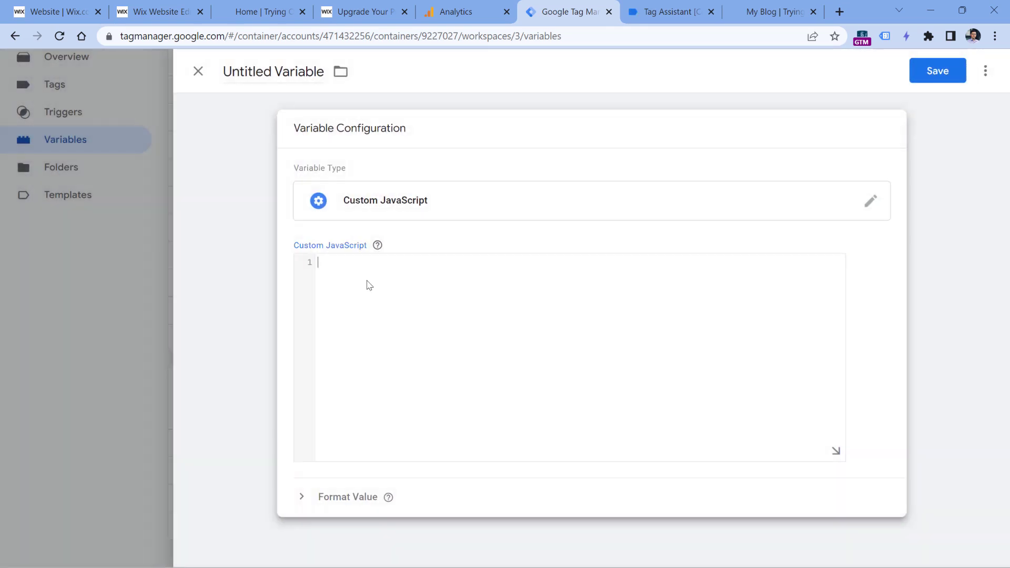
type("function(){}")
key("BackSpace")
key("BackSpace")
type("turn")
- Check the event_label key in Tag Assistant and make the function return {{dlv - event_label}}
left_click(769, 12)
left_click(664, 11)
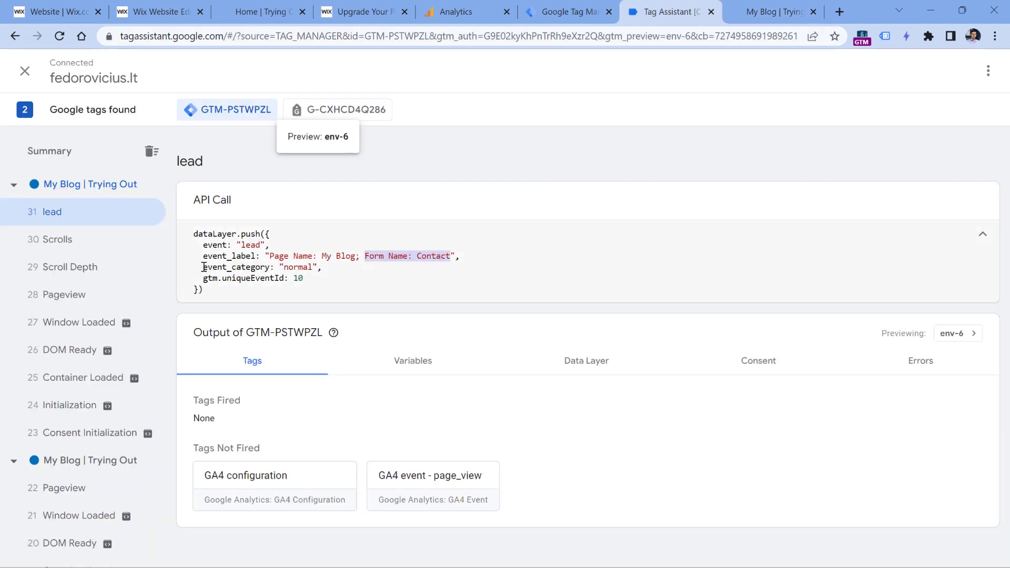
left_click_drag(199, 256, 255, 255)
left_click(535, 5)
type("{{")
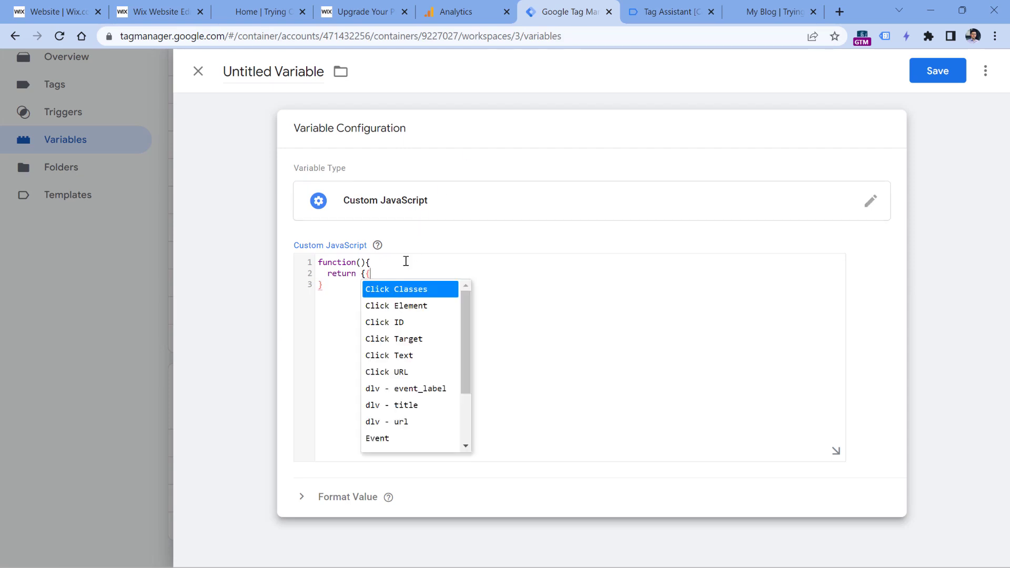
type("dlv")
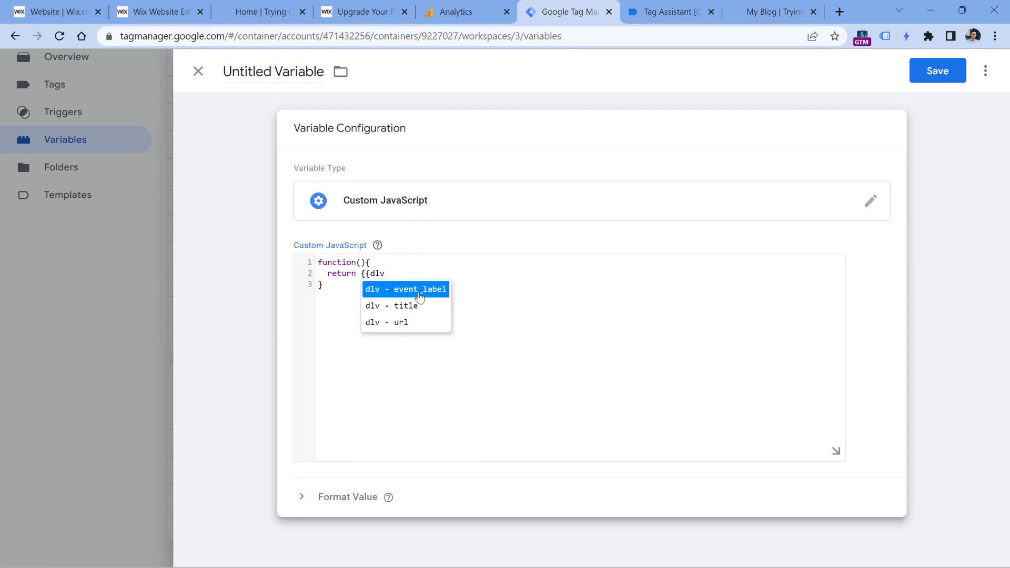
key("Return")
- Append .split("; ") to the returned variable, using the separator copied from the lead event's event_label in Tag Assistant
type(".spl")
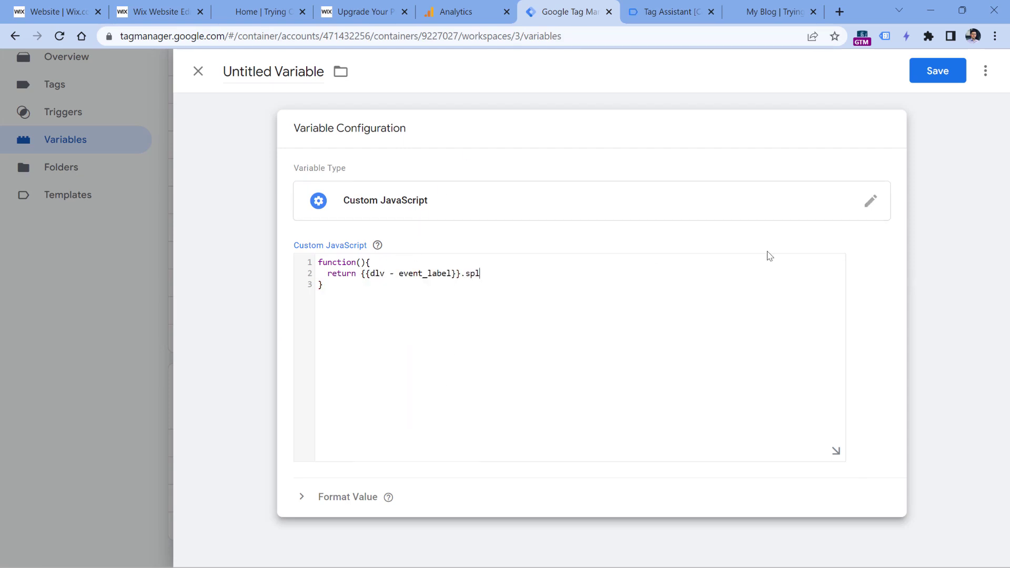
type("it")
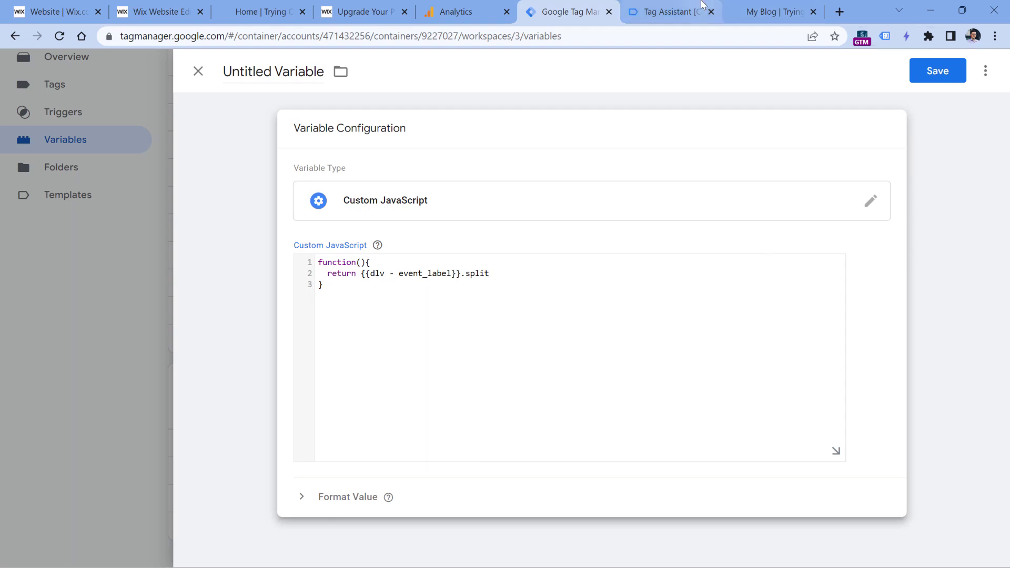
left_click(702, 5)
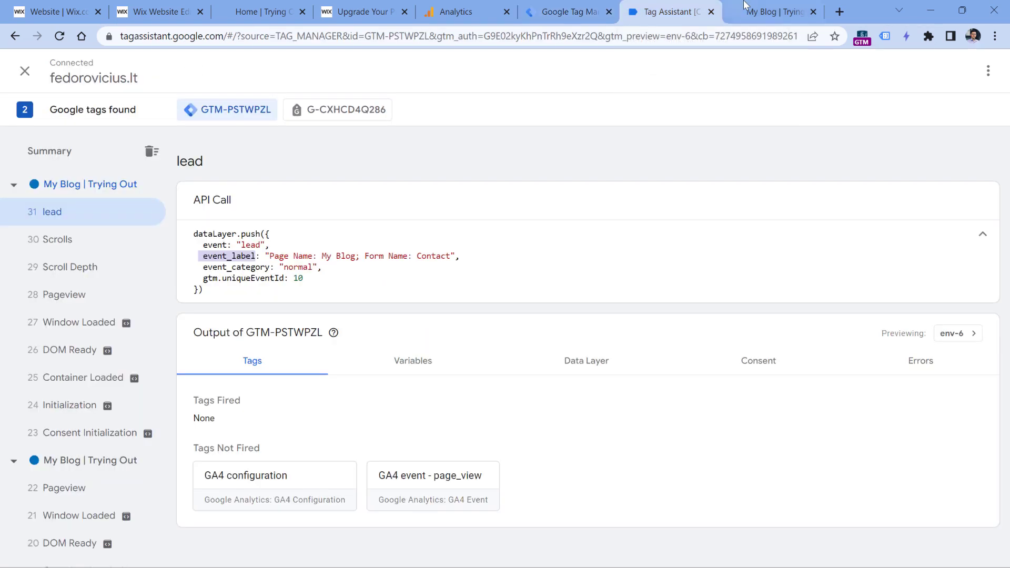
left_click_drag(357, 257, 362, 259)
right_click(360, 258)
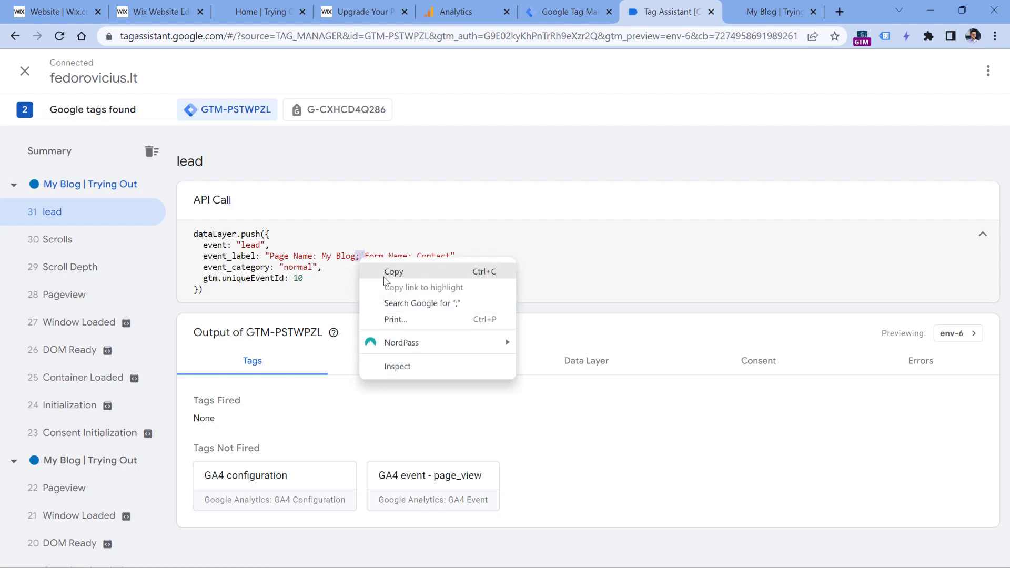
left_click(384, 270)
left_click(566, 12)
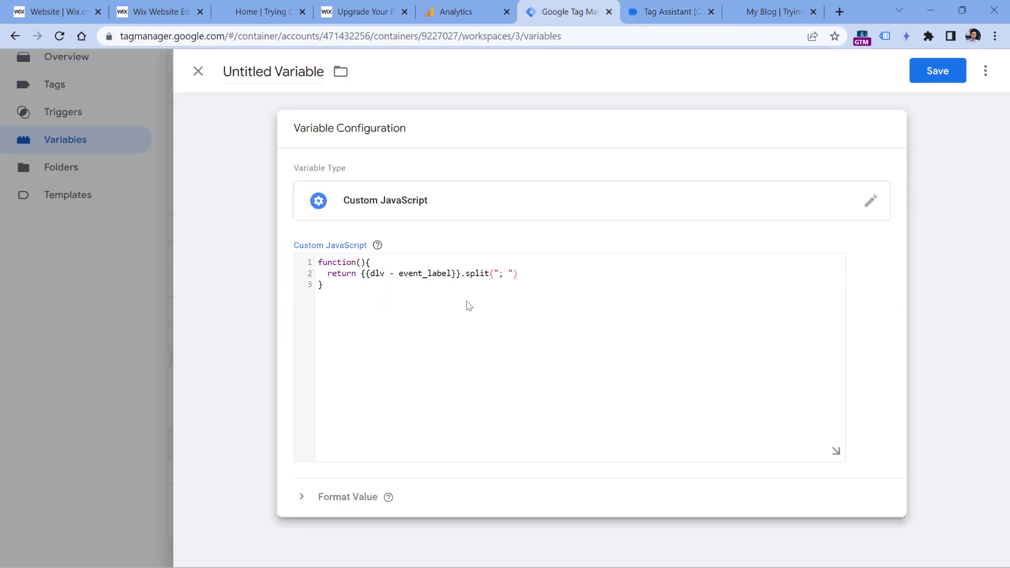
- Check the parts of the event_label value in Tag Assistant and append the index [1] to the split expression
left_click(774, 11)
left_click(669, 11)
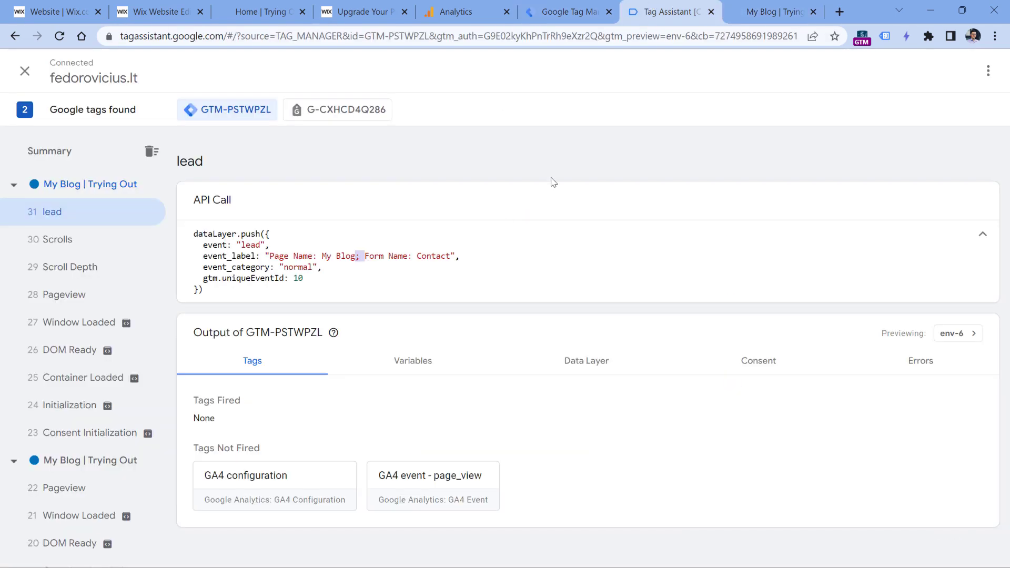
left_click_drag(270, 257, 452, 256)
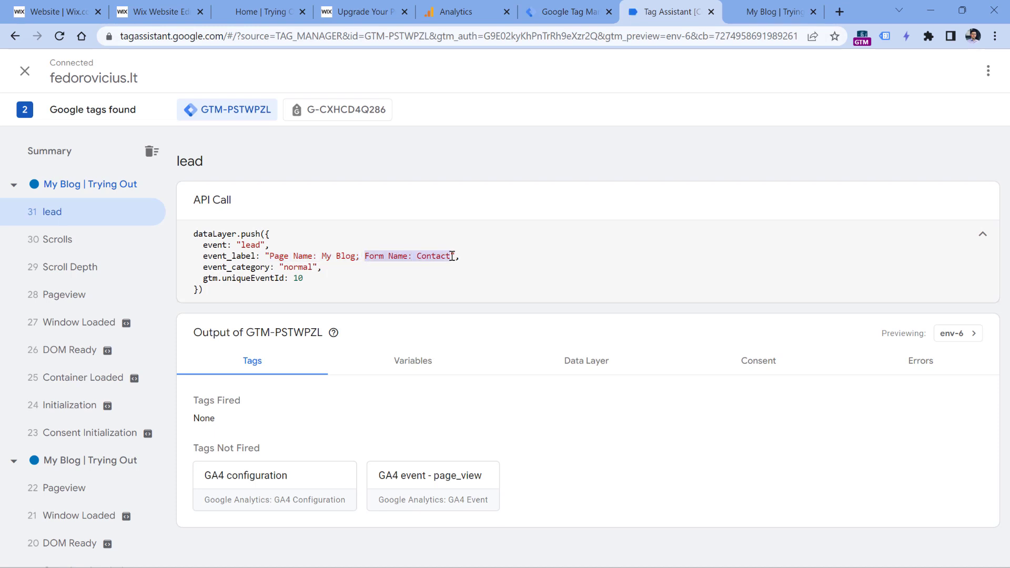
left_click(577, 5)
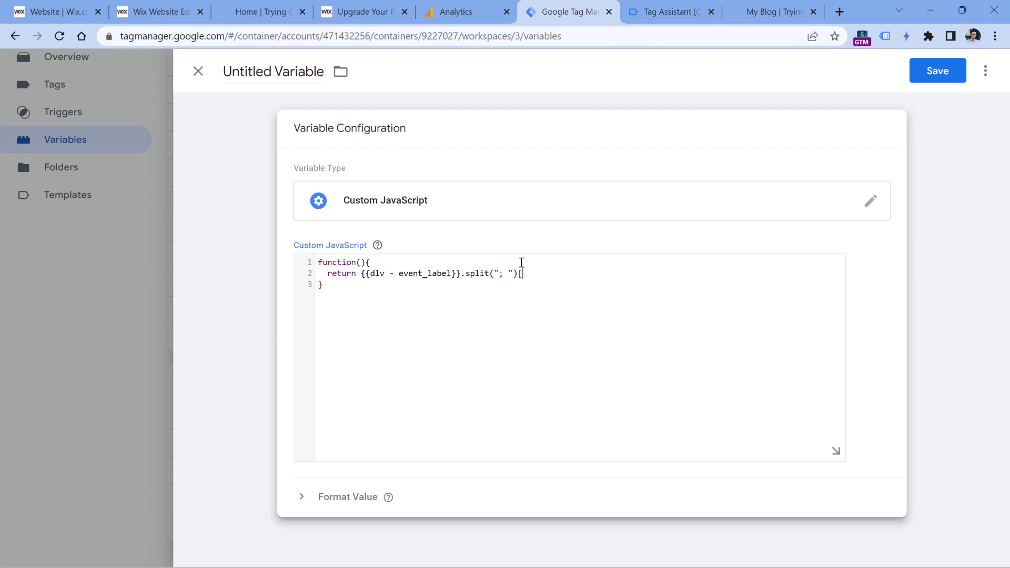
type("]")
- Name the Custom JavaScript variable cjs - form name and save it
left_click(278, 72)
type("cjs - form name")
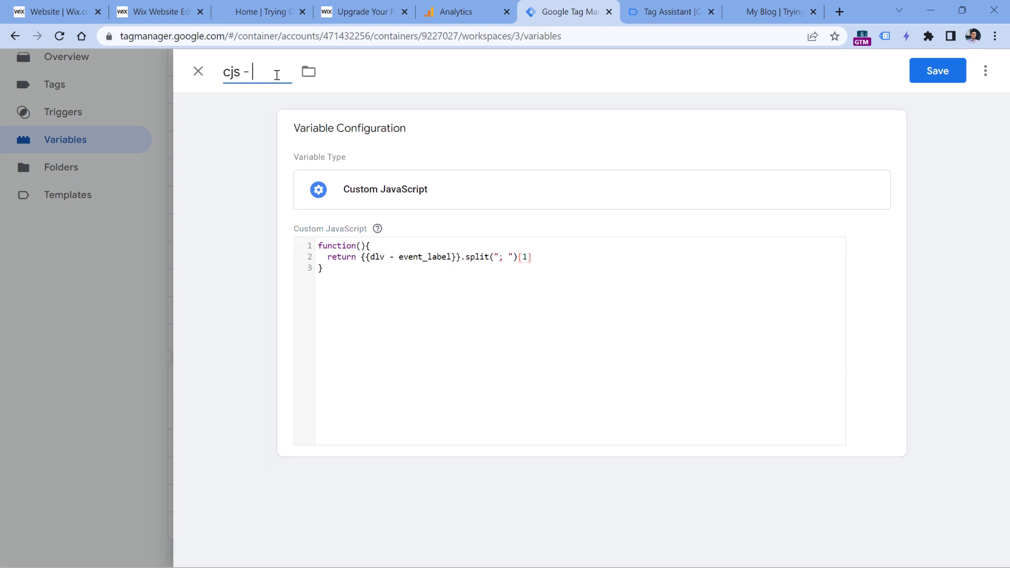
left_click(923, 79)
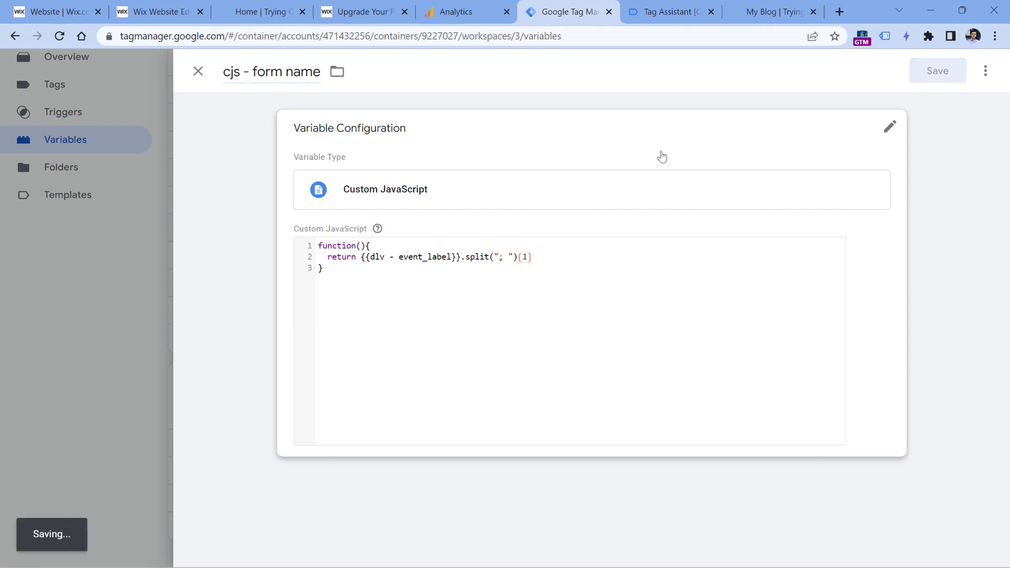
- Start a fresh preview of the container and continue into the connected Tag Assistant debug session
scroll(574, 176, "up", 3)
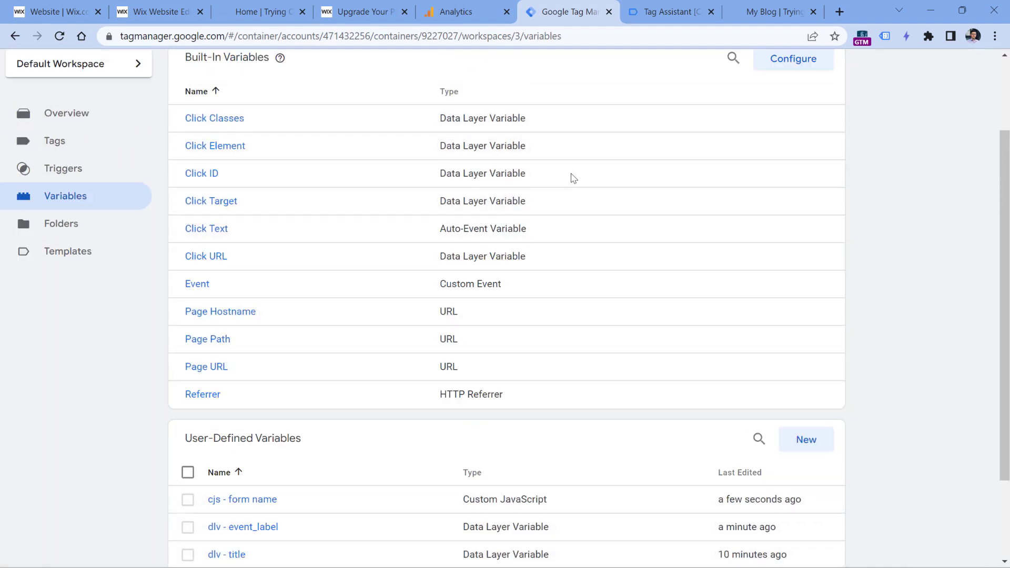
left_click(881, 113)
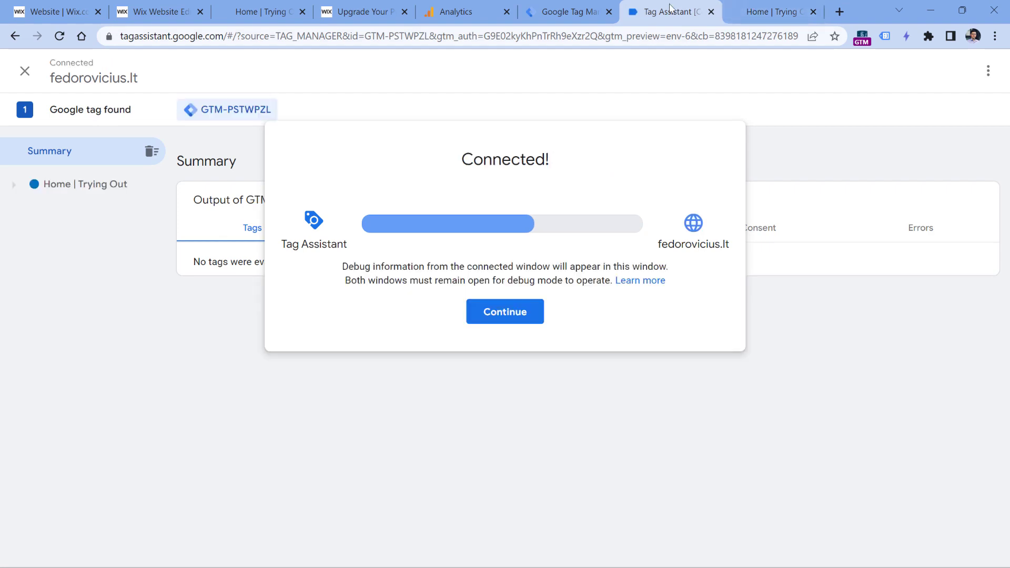
left_click(530, 310)
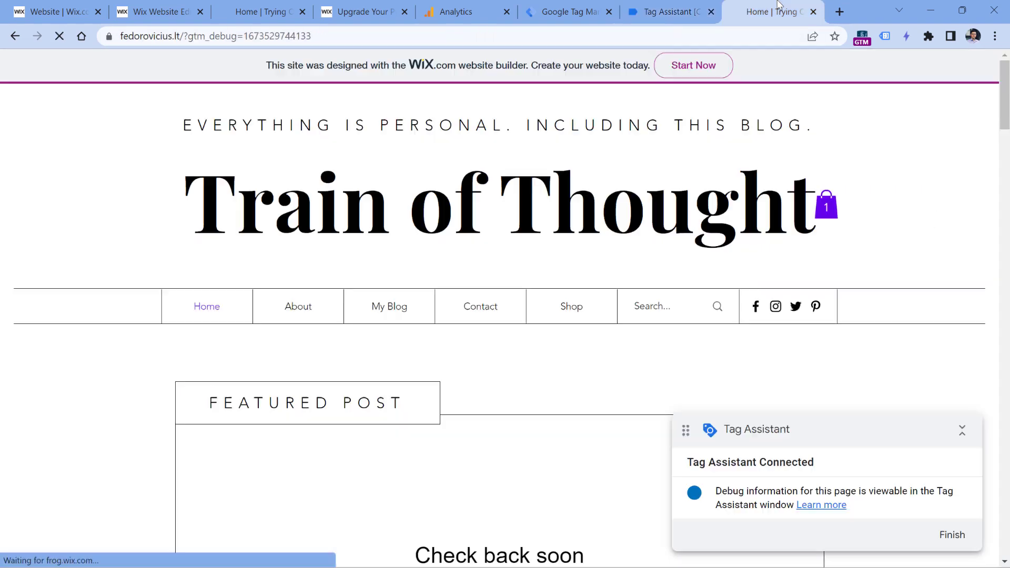
- Fill in the site's "Drop Me a Line" contact form with test contact details and submit it
scroll(327, 295, "down", 10)
scroll(336, 261, "down", 15)
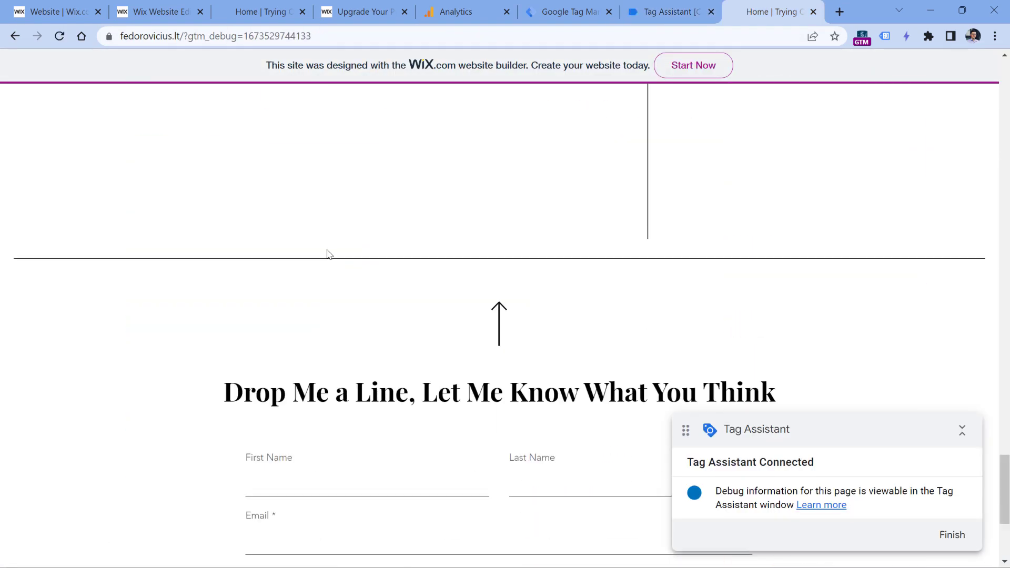
type("com")
key("Return")
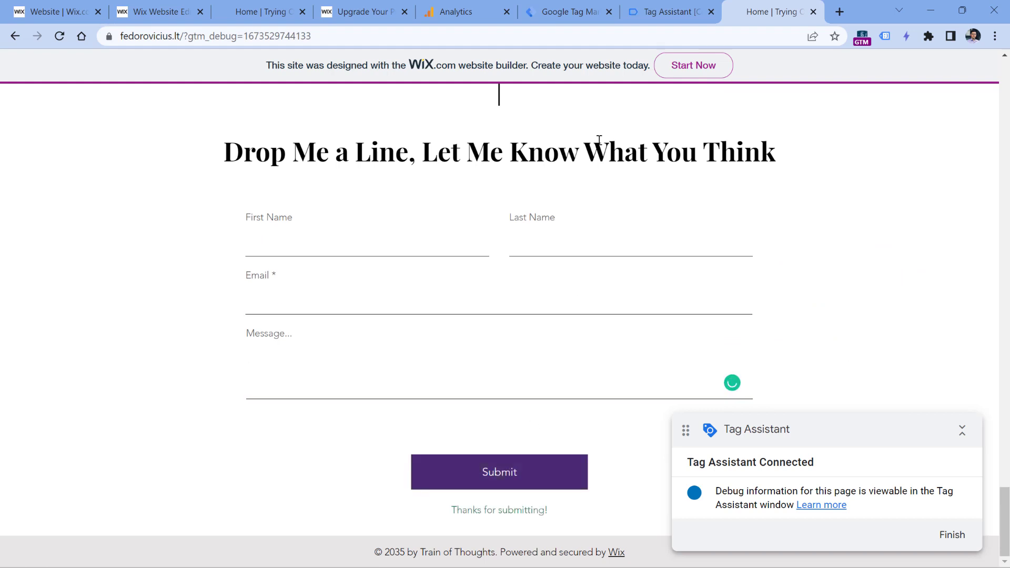
- Check the value of the cjs - form name variable for the lead event in Tag Assistant
left_click(666, 11)
left_click(53, 217)
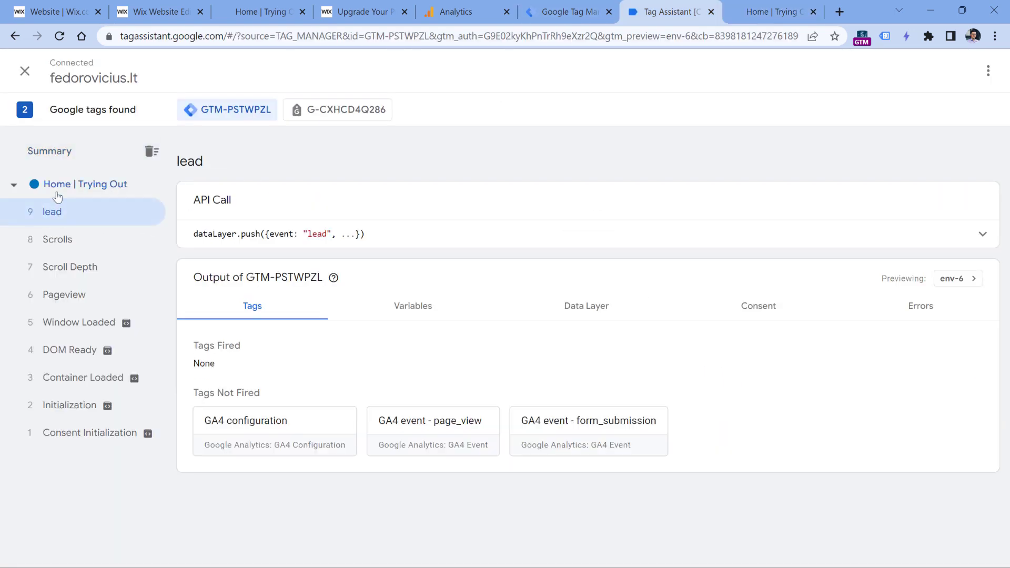
left_click(412, 311)
left_click_drag(429, 390, 516, 395)
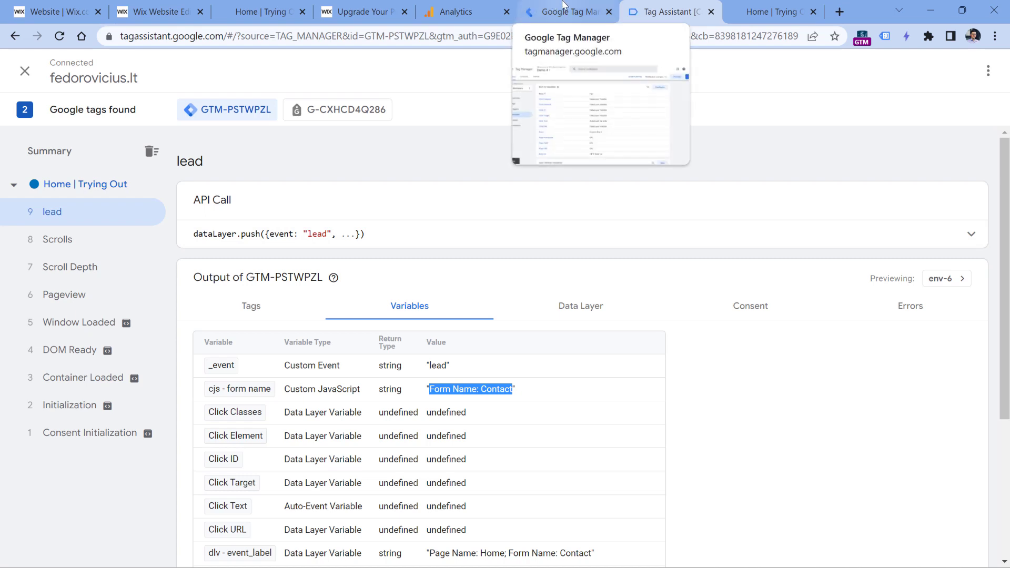
left_click(535, 395)
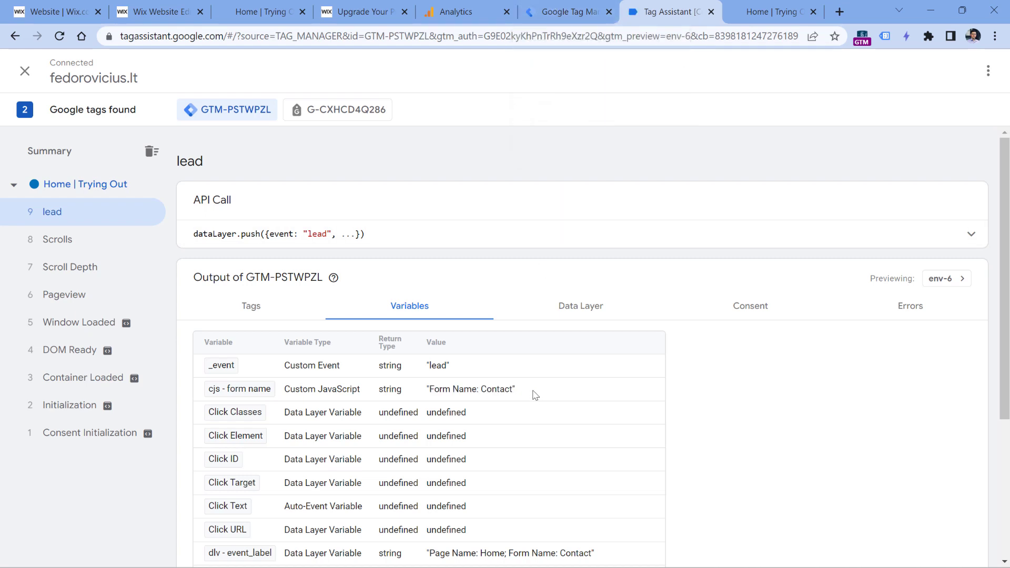
mouse_move(483, 392)
left_mouse_down()
mouse_move(517, 396)
mouse_move(502, 399)
left_mouse_up()
left_click(522, 395)
left_click_drag(432, 394, 516, 395)
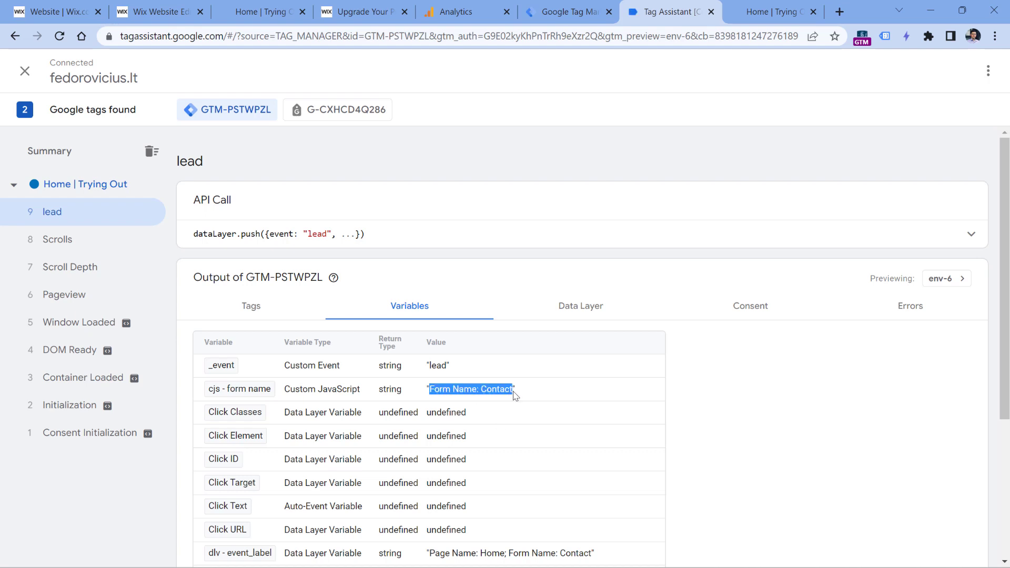
- In Tag Manager, add an event parameter named form_name to the GA4 event - form_submission tag
left_click(570, 21)
left_click(58, 246)
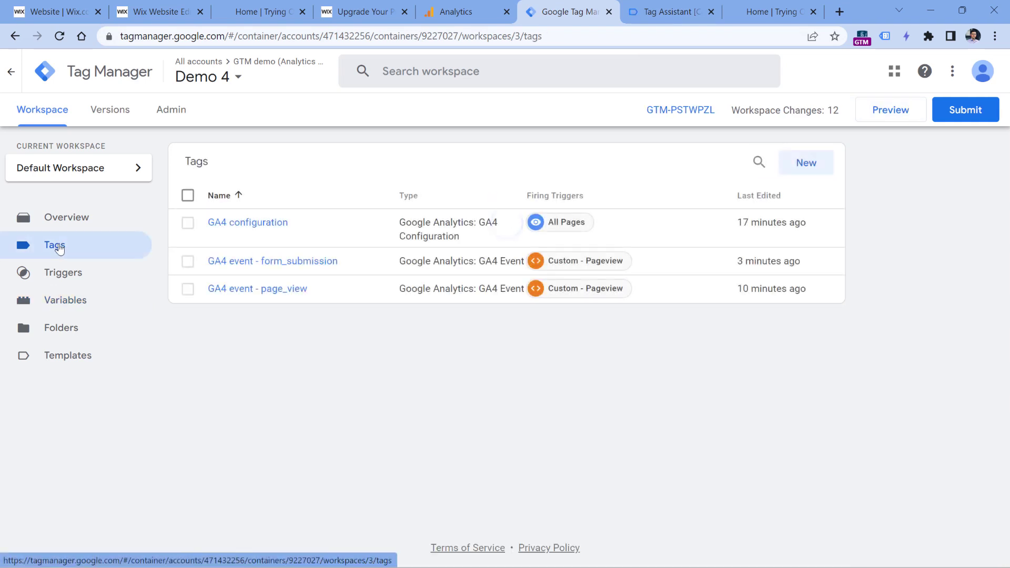
left_click(280, 263)
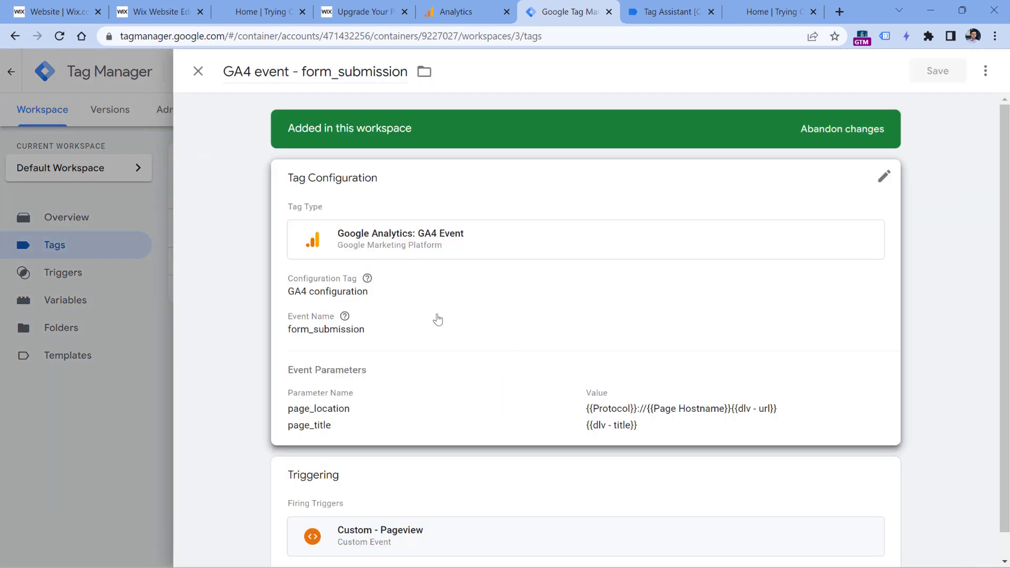
left_click(438, 320)
scroll(401, 254, "down", 3)
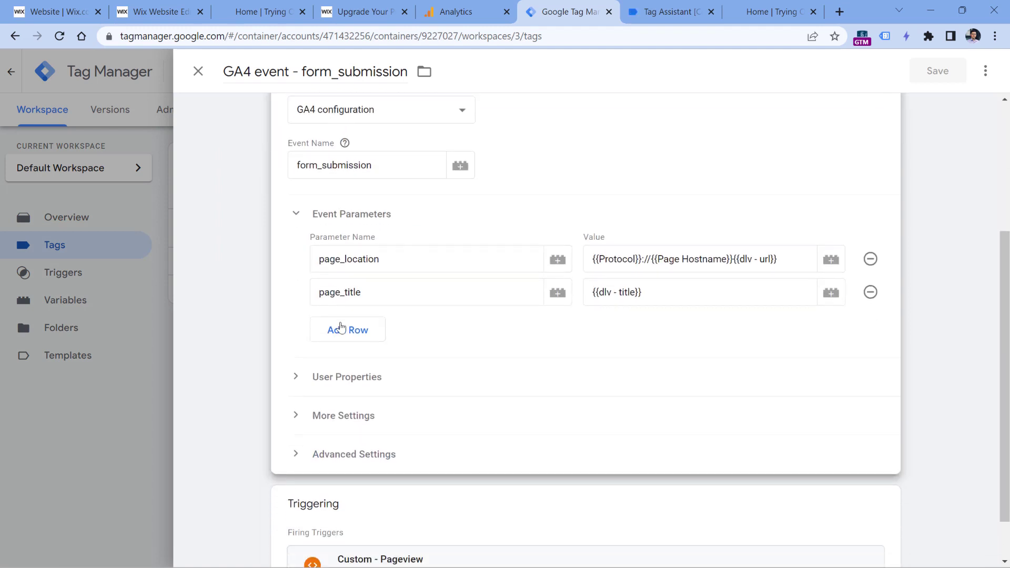
left_click(345, 335)
left_click(354, 331)
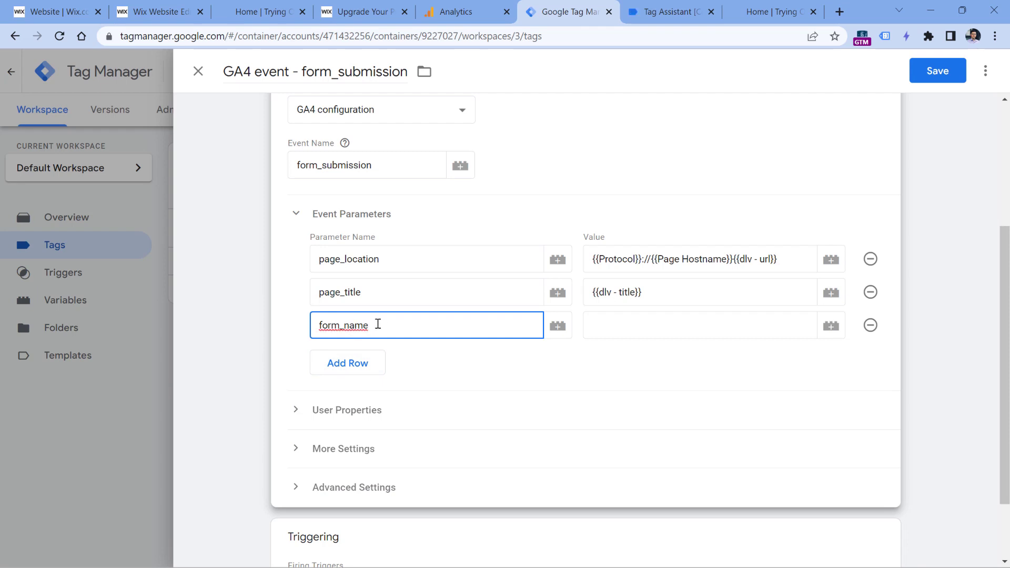
left_click_drag(378, 324, 301, 326)
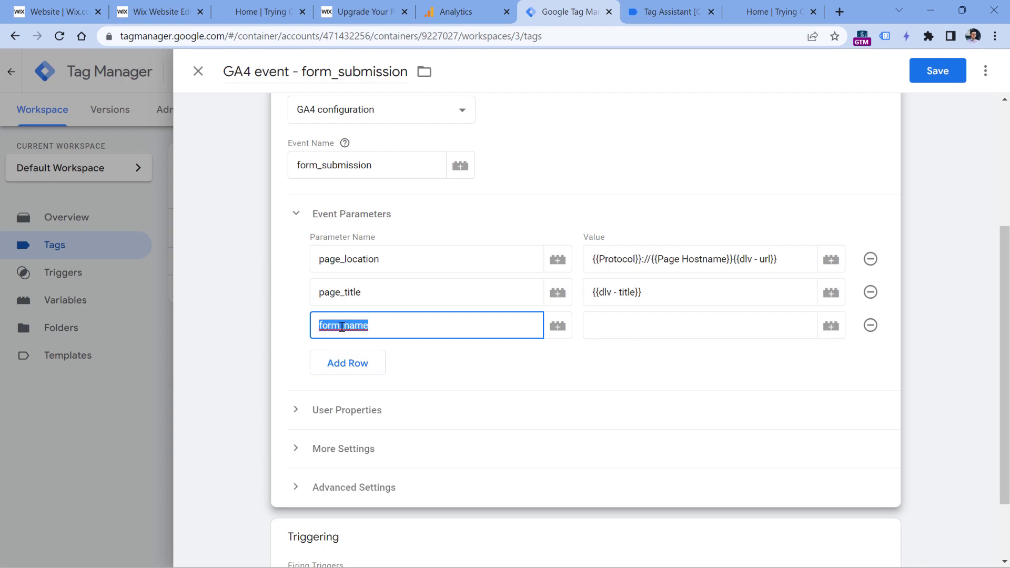
- Set the form_name parameter's value to the cjs - form name variable
left_click(640, 323)
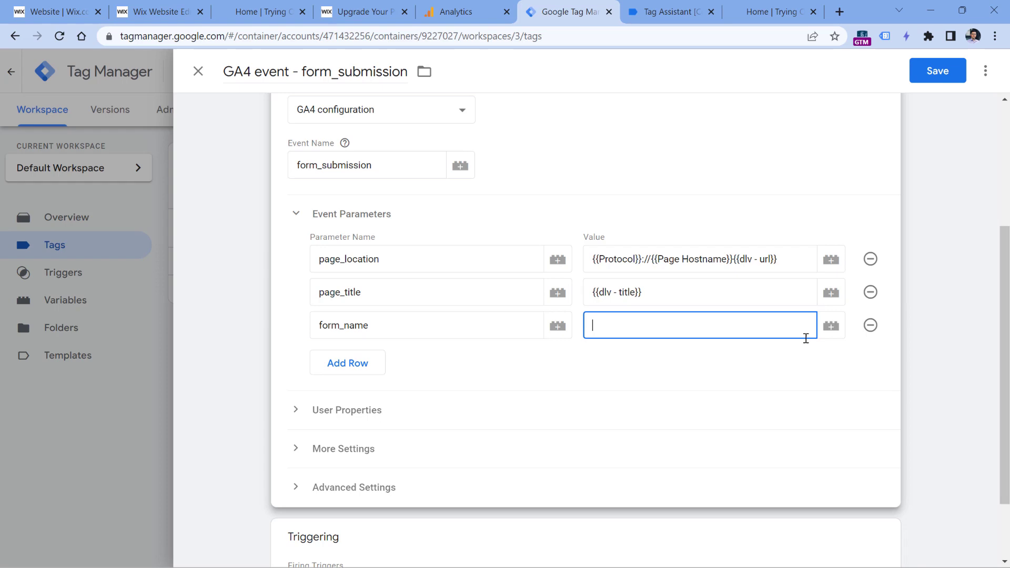
left_click(832, 326)
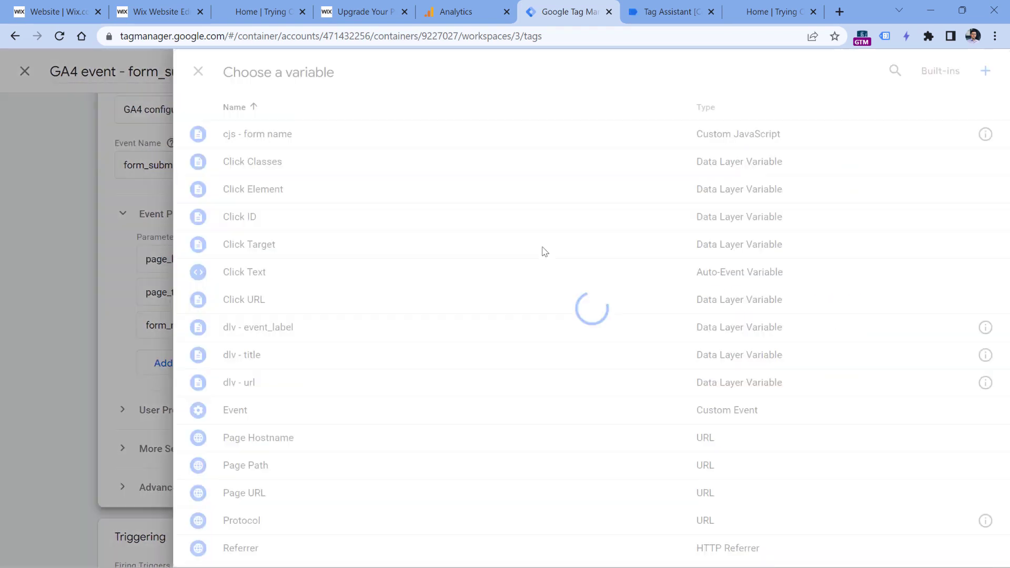
left_click(259, 134)
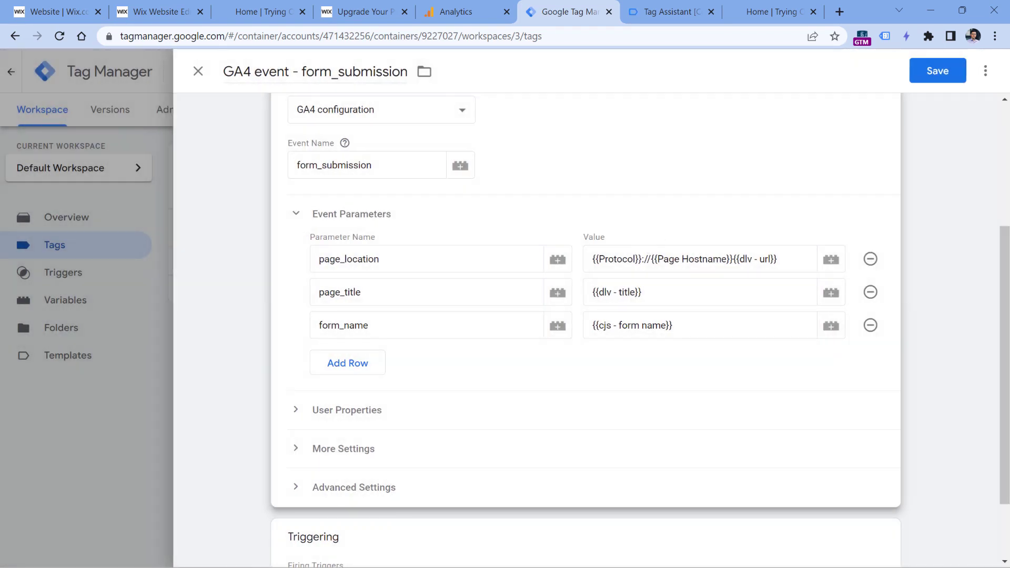
- Replace the form_submission tag's Custom - Pageview trigger with custom - lead and save the tag
left_click(385, 514)
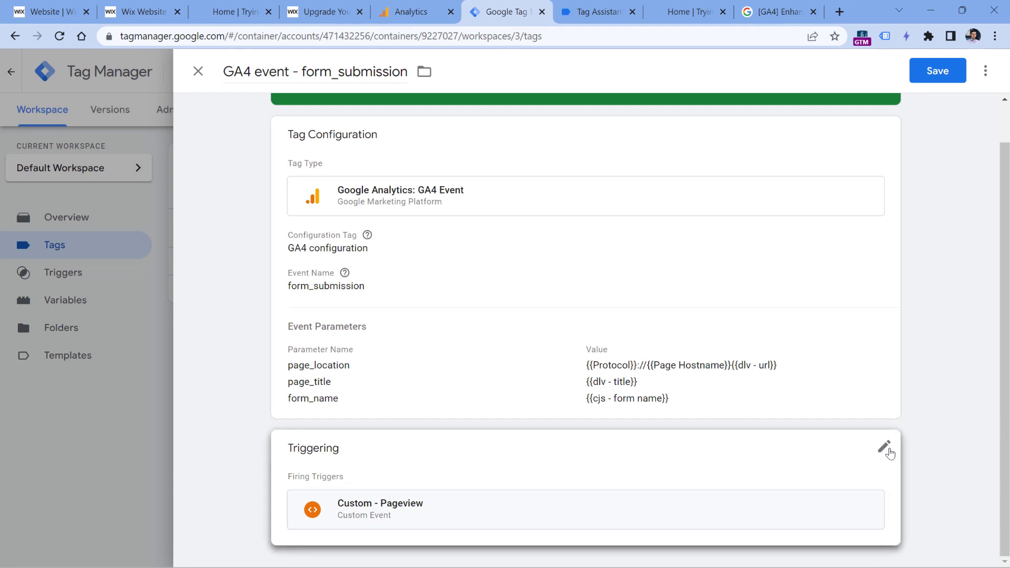
left_click(886, 449)
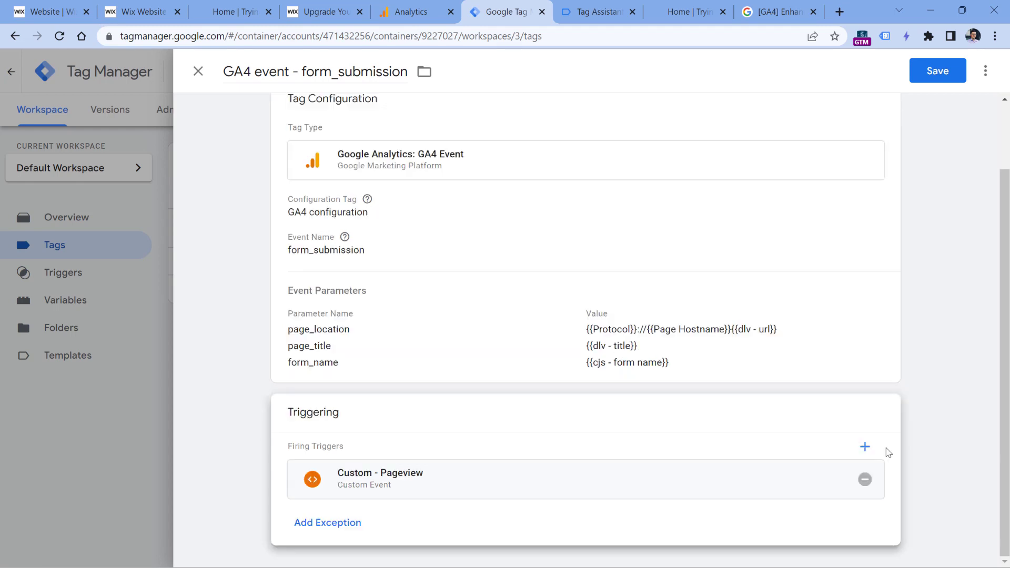
left_click(866, 480)
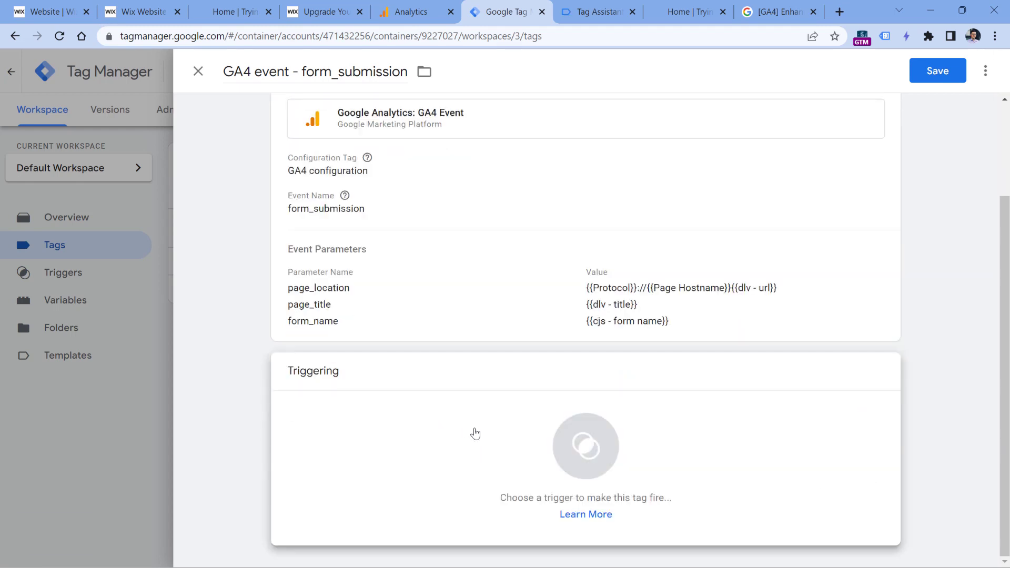
left_click(465, 433)
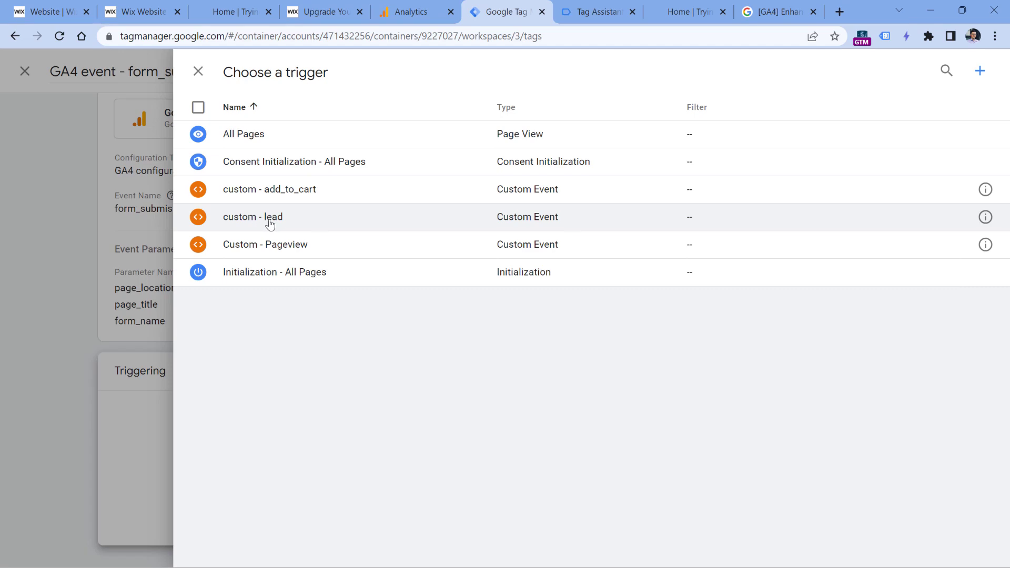
left_click(272, 225)
key("ctrl+s")
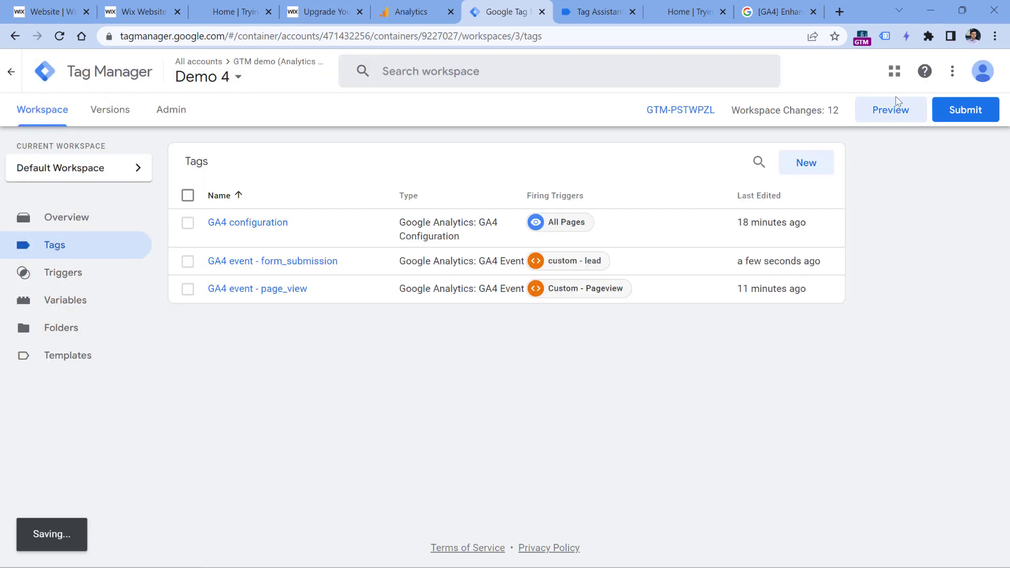
- Preview the container again and submit the site's contact form with test contact details and the message "asd"
left_click(891, 109)
type("asd")
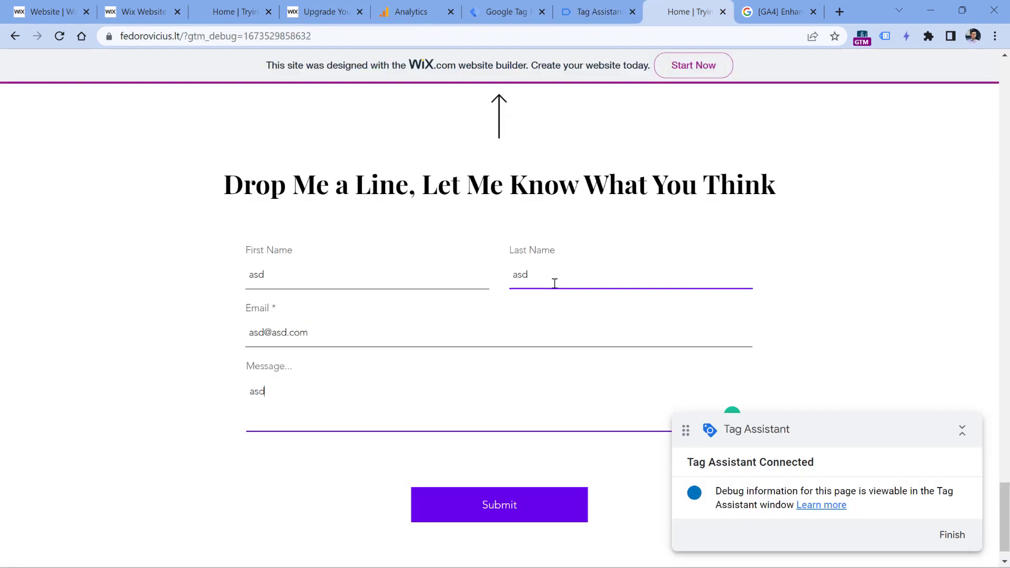
left_click(513, 504)
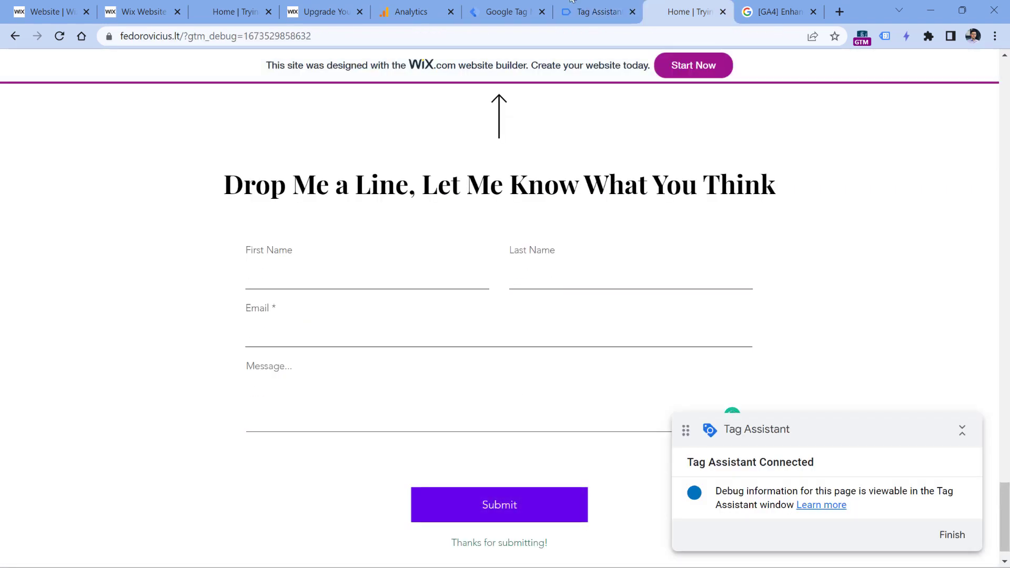
- In Tag Assistant, inspect the GA4 event - form_submission tag under the lead event, displaying its variables as values
left_click(552, 5)
left_click(583, 6)
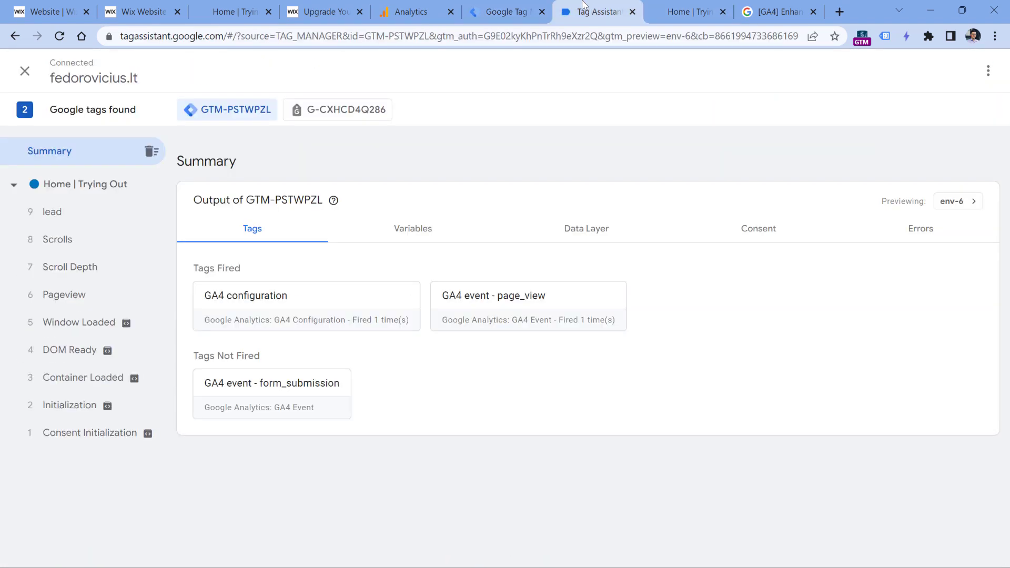
left_click(61, 214)
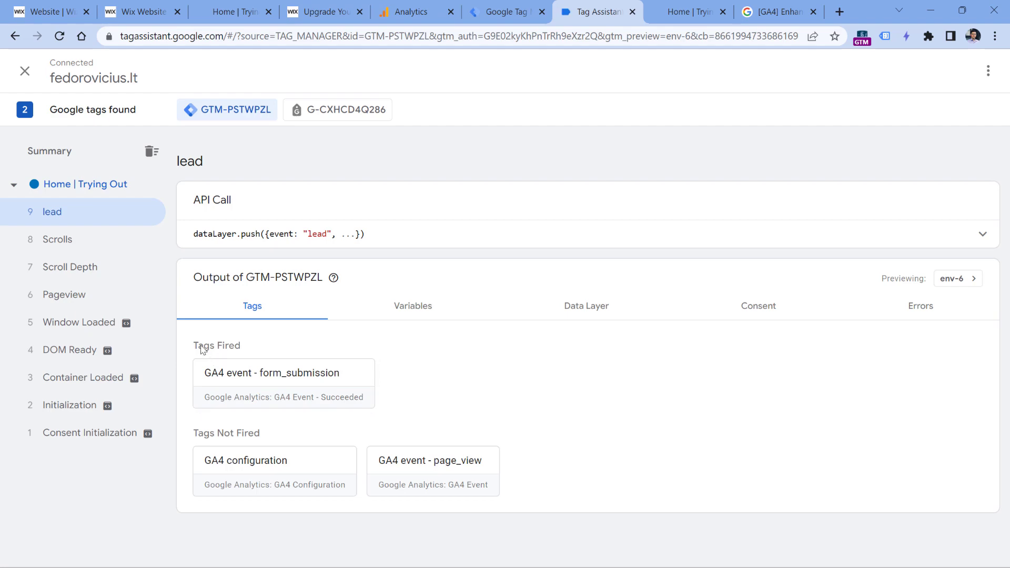
left_click_drag(196, 342, 261, 349)
left_click(289, 380)
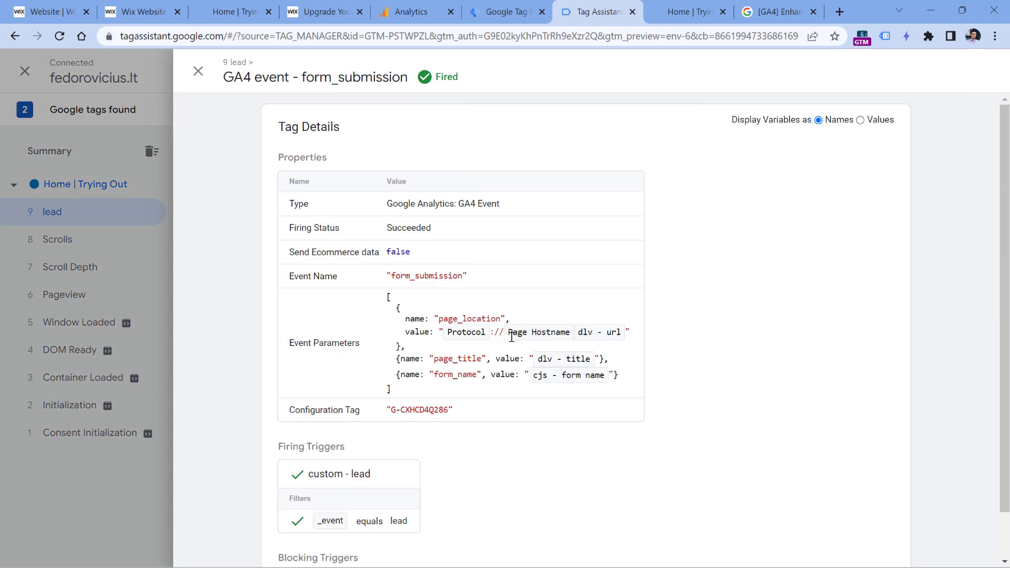
left_click(860, 120)
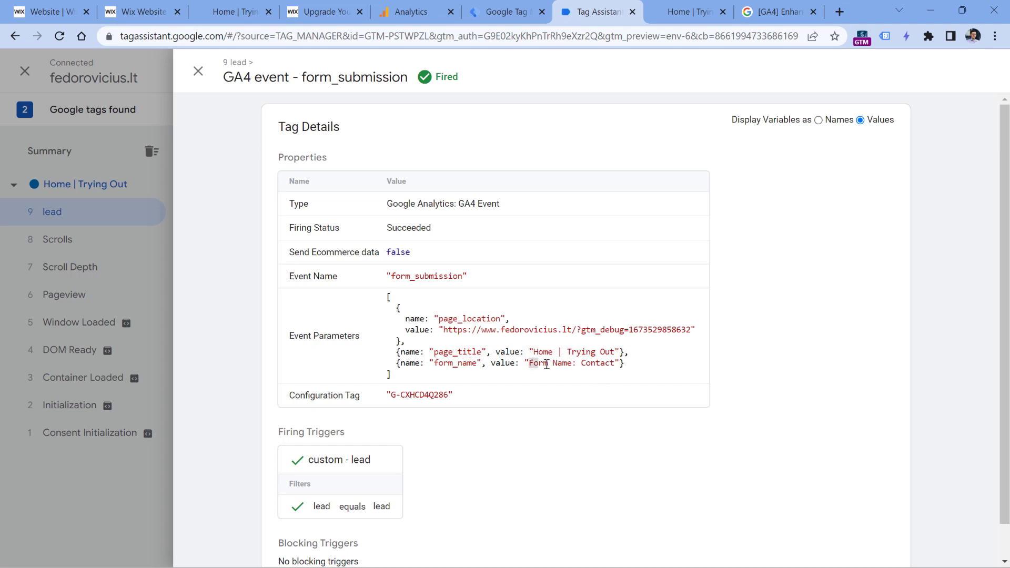
- In Analytics DebugView, open the newest form_submission event and check its form_name parameter
left_click(418, 6)
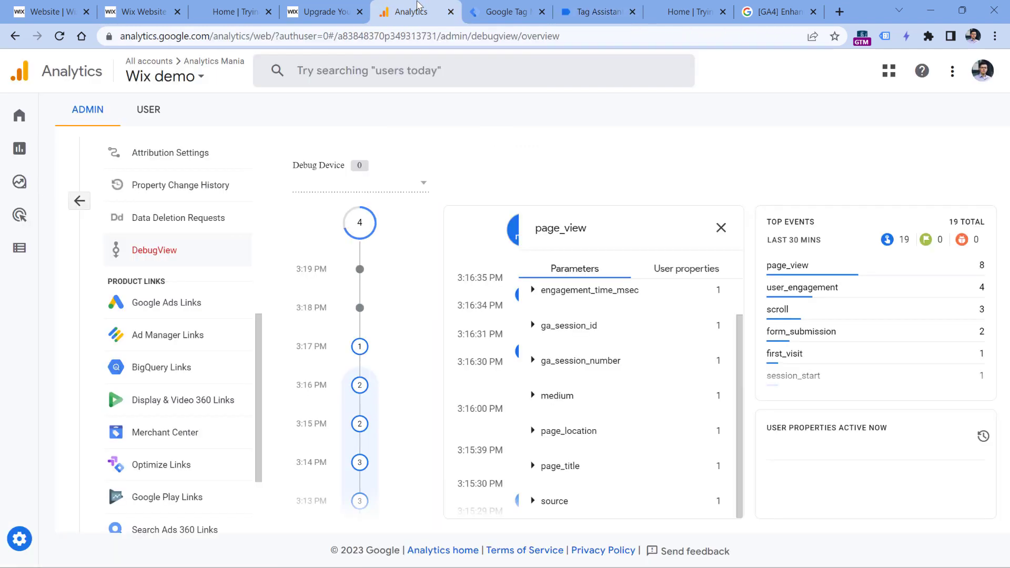
left_click(721, 229)
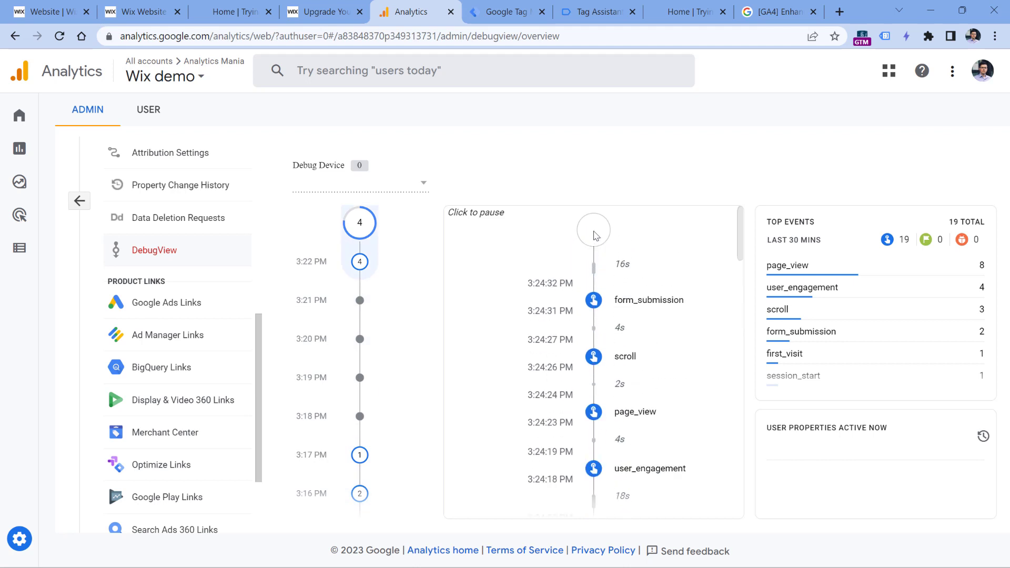
left_click(653, 304)
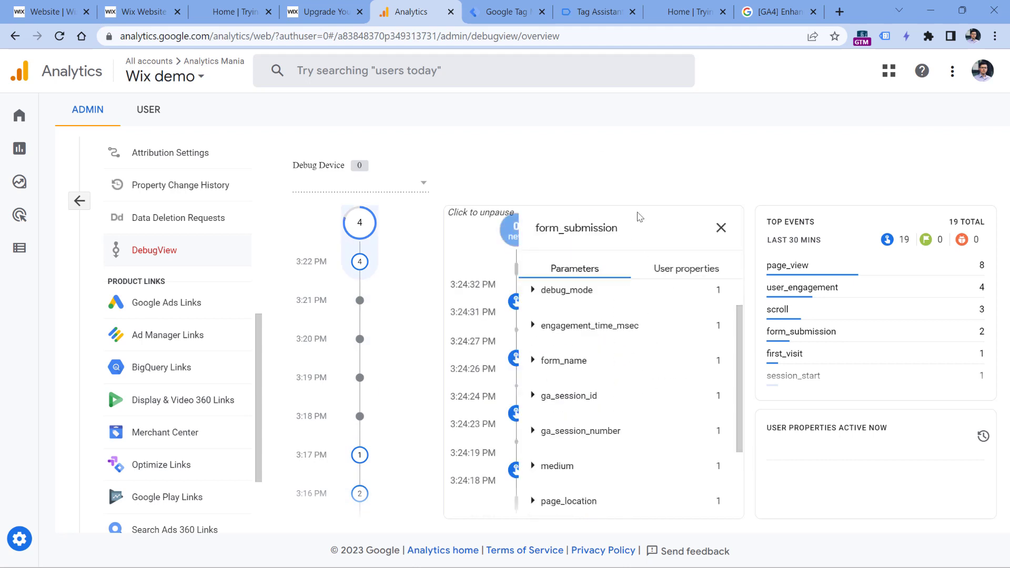
left_click(534, 362)
left_click(534, 362)
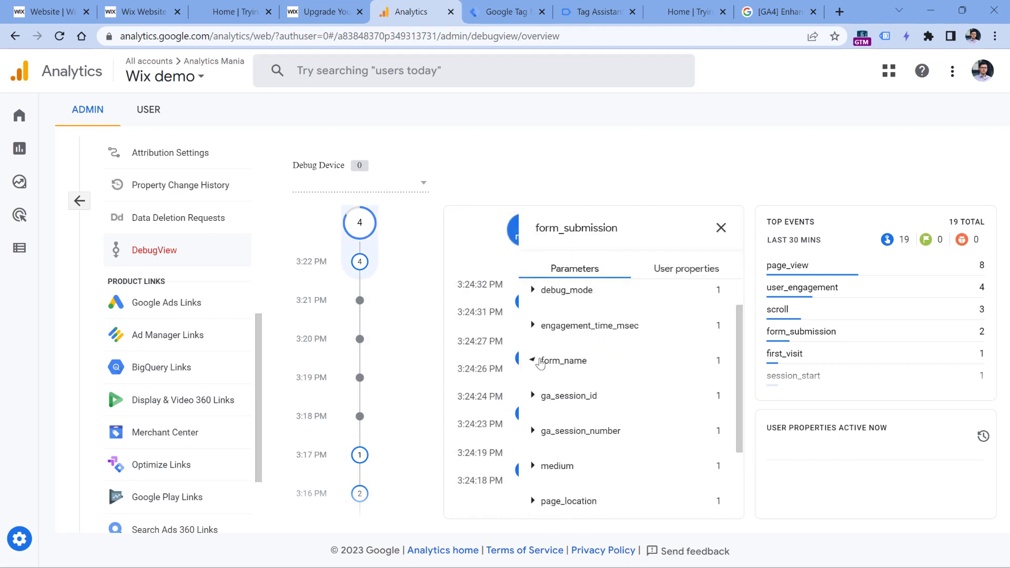
- Check the page_location and page_referrer parameters of the form_submission event
scroll(627, 362, "down", 2)
left_click(534, 397)
left_click(533, 396)
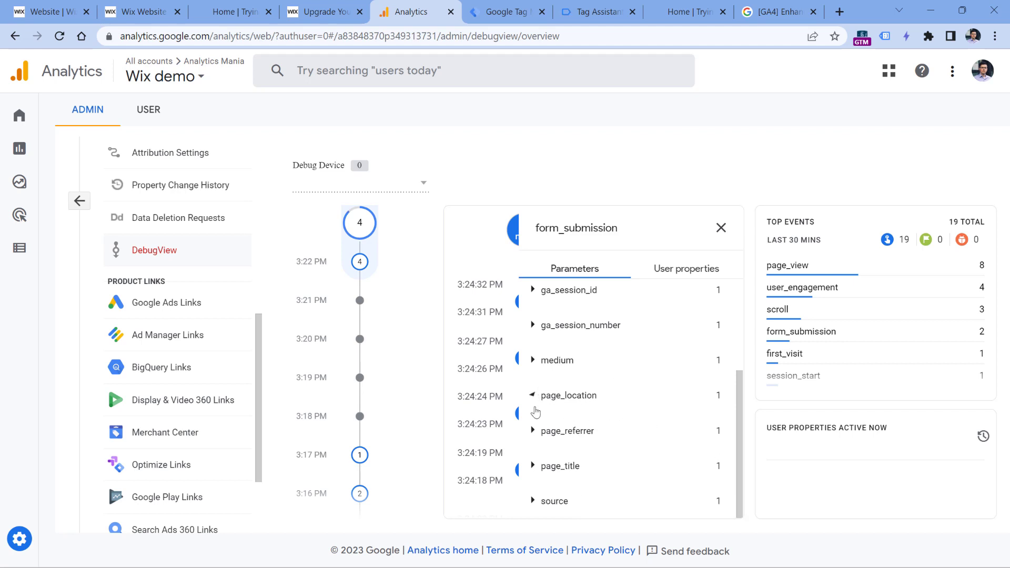
left_click(533, 432)
left_click(533, 432)
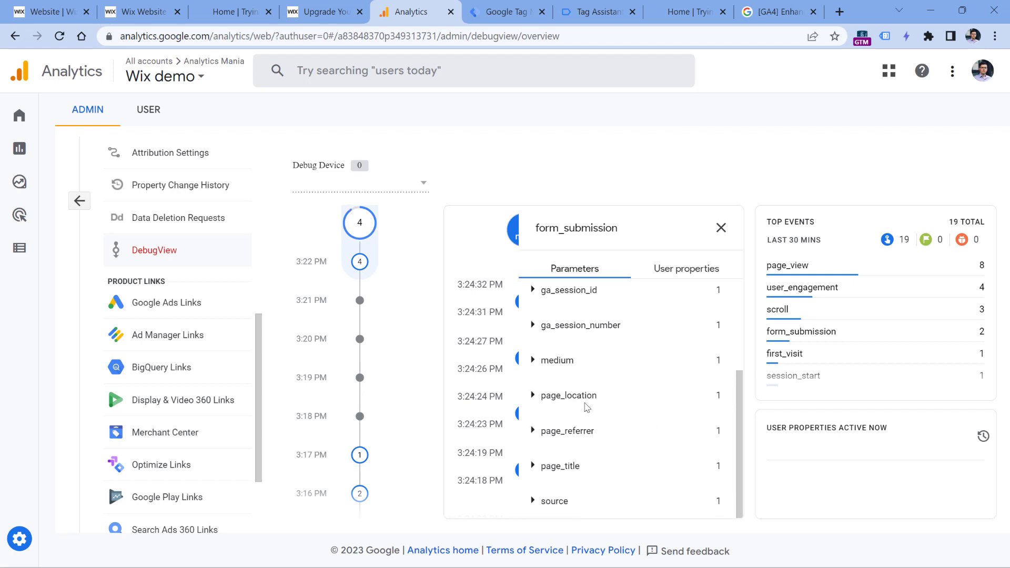